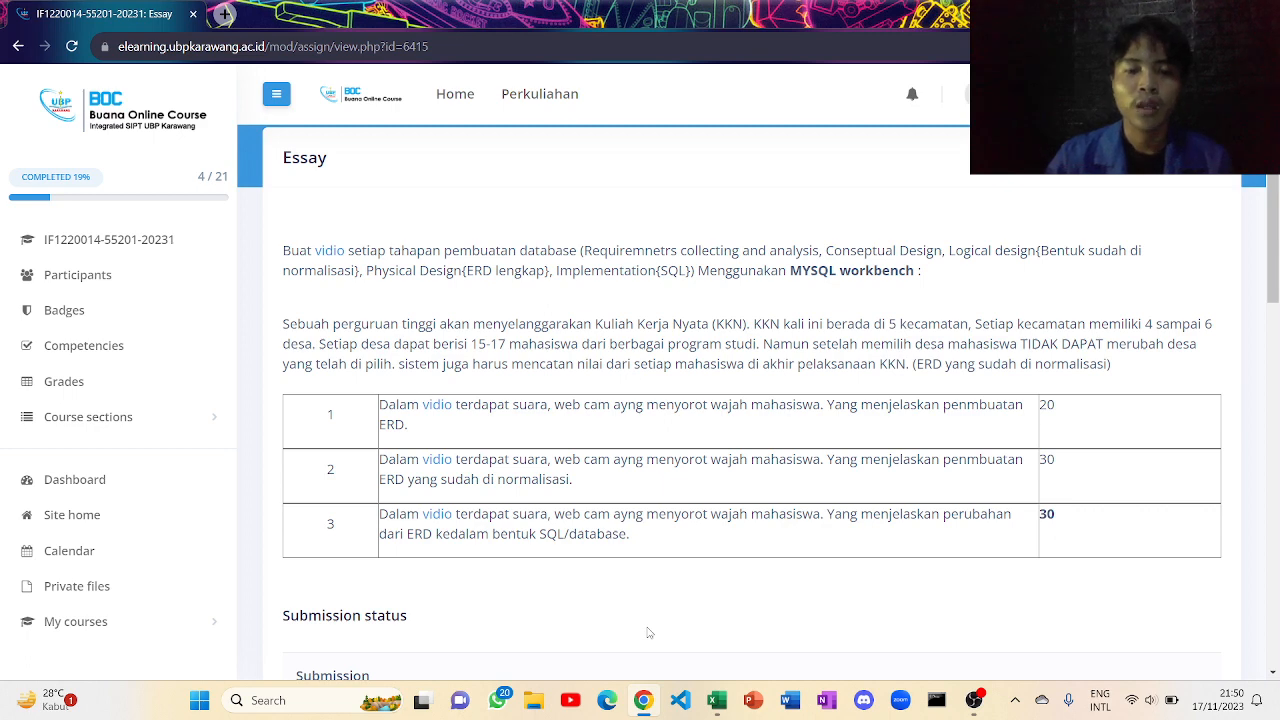
Step: Review the KKN database assignment in the browser and compare it with the entity tables in the basdat Excel workbook
scroll(676, 486, "down", 1)
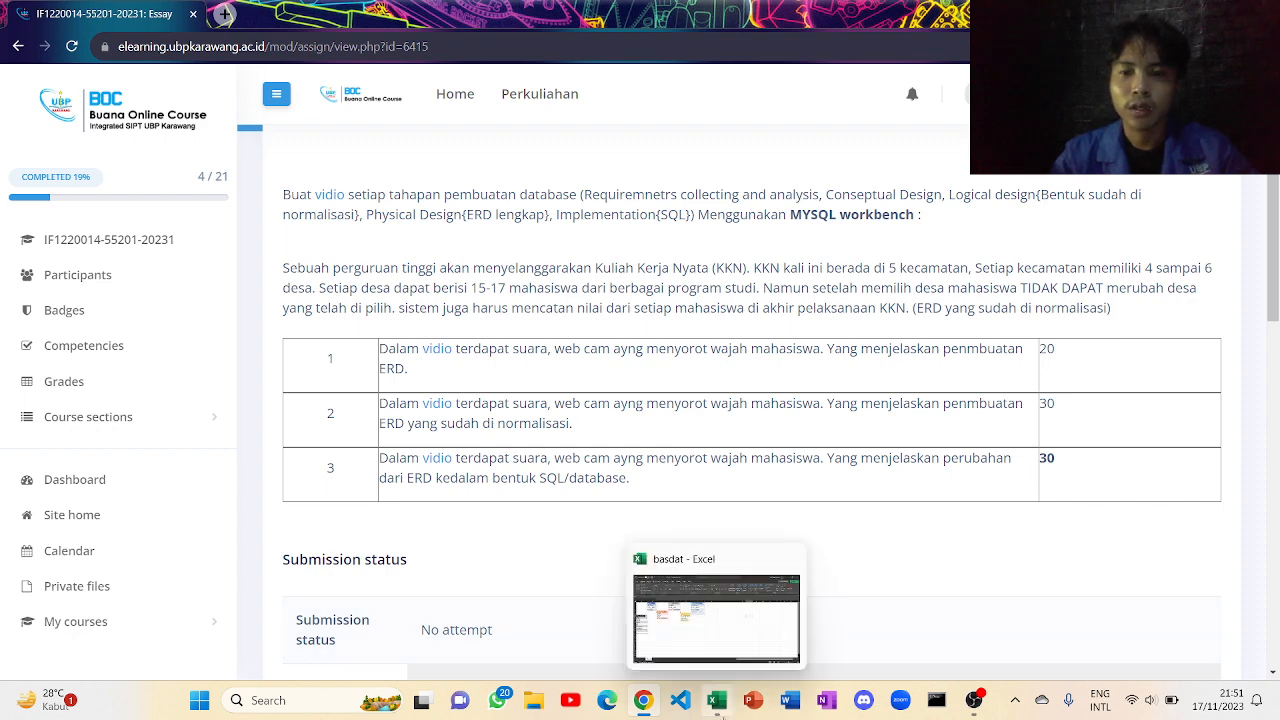
left_click(717, 704)
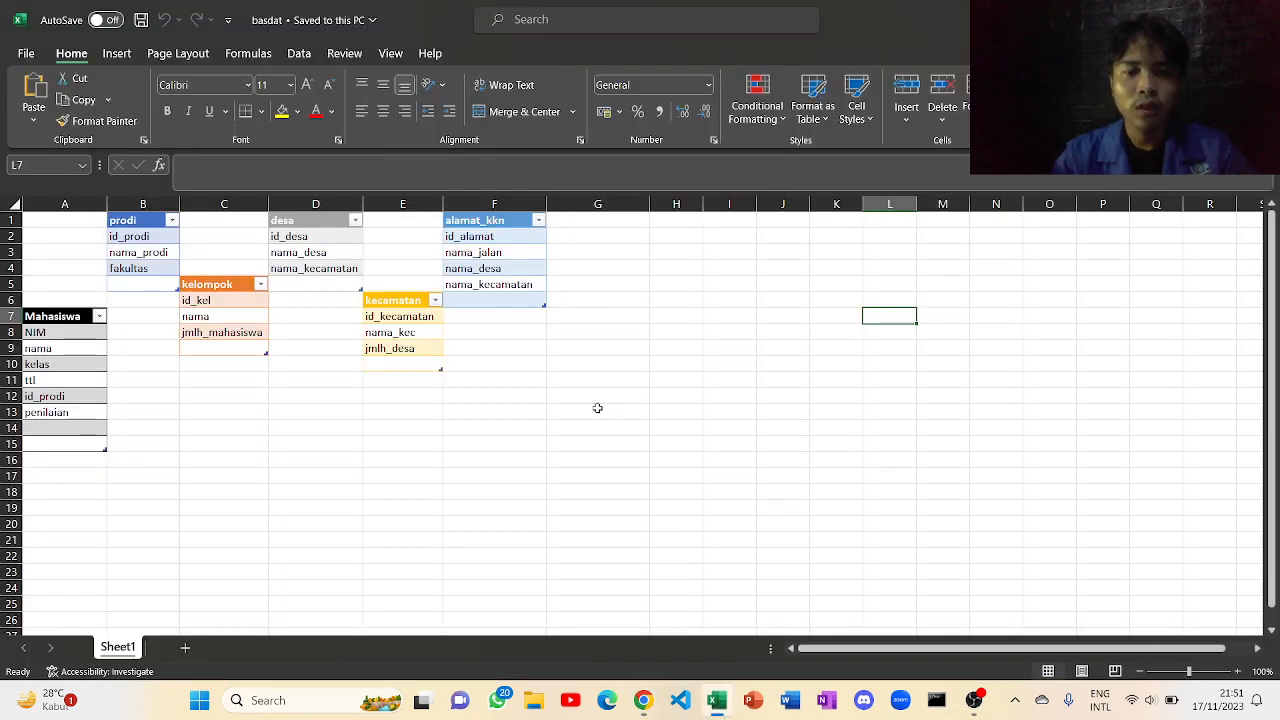
scroll(597, 408, "down", 1)
scroll(597, 408, "up", 1)
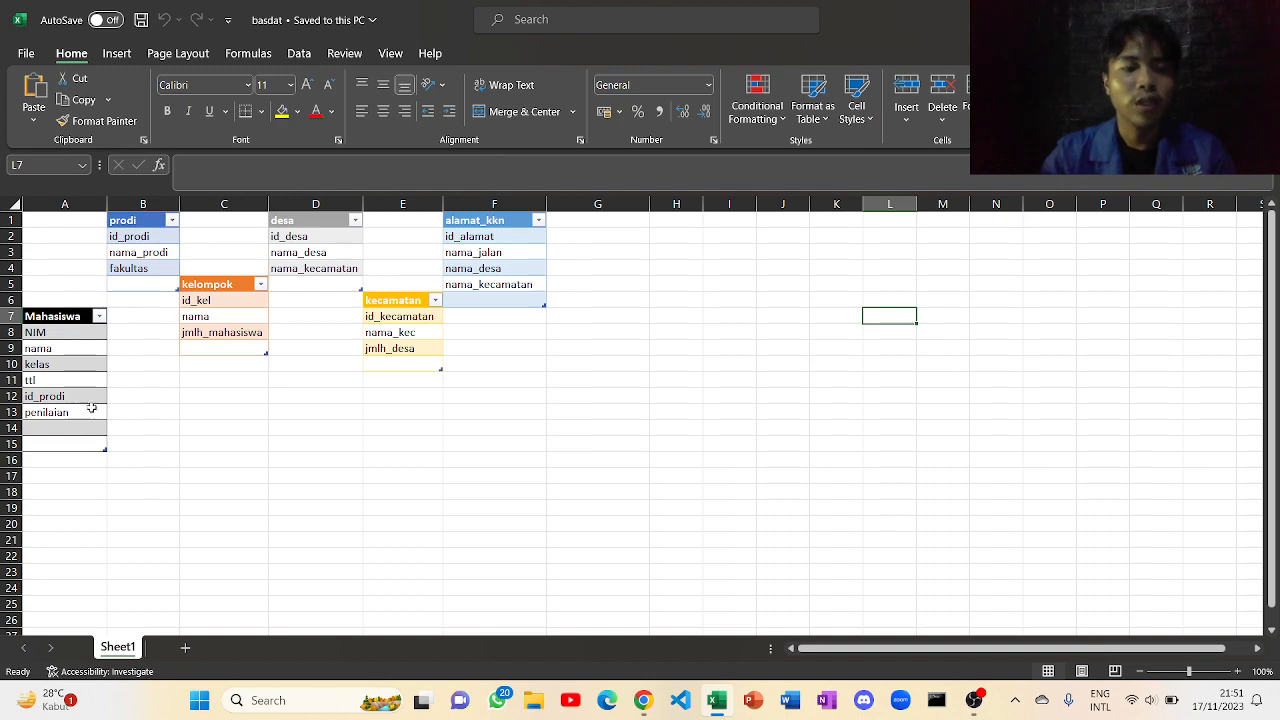
left_click(650, 705)
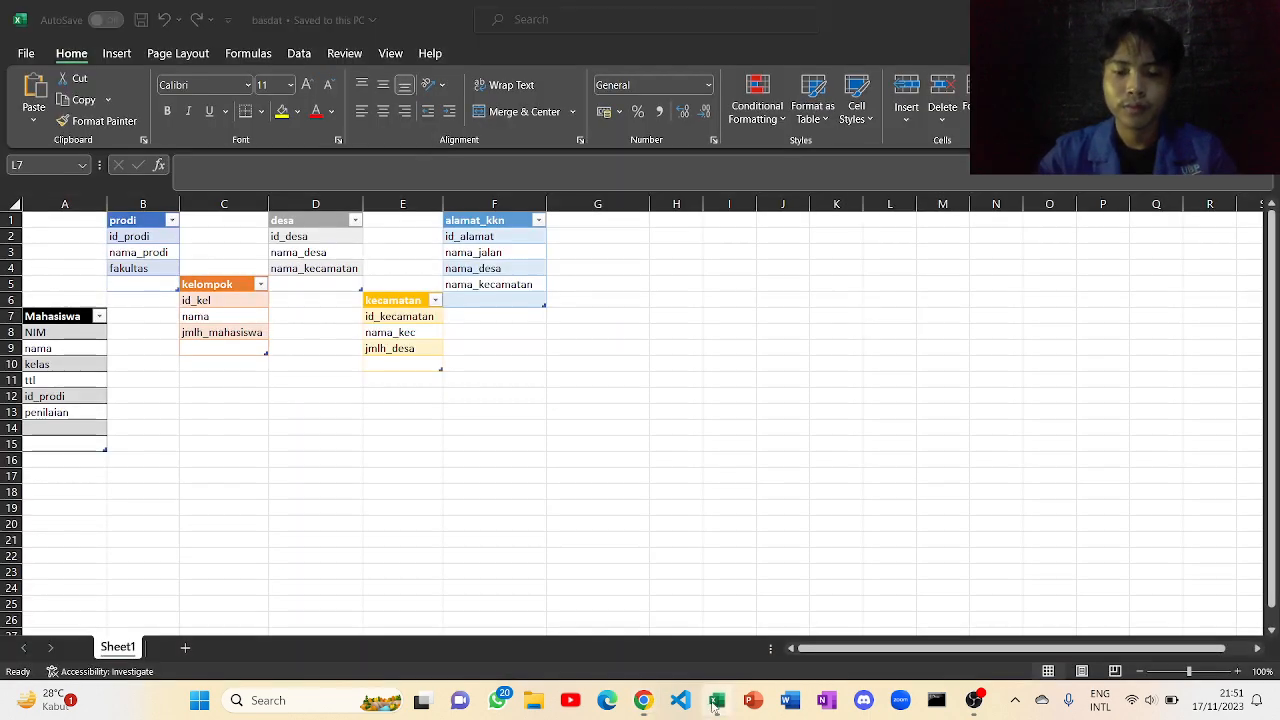
left_click(716, 700)
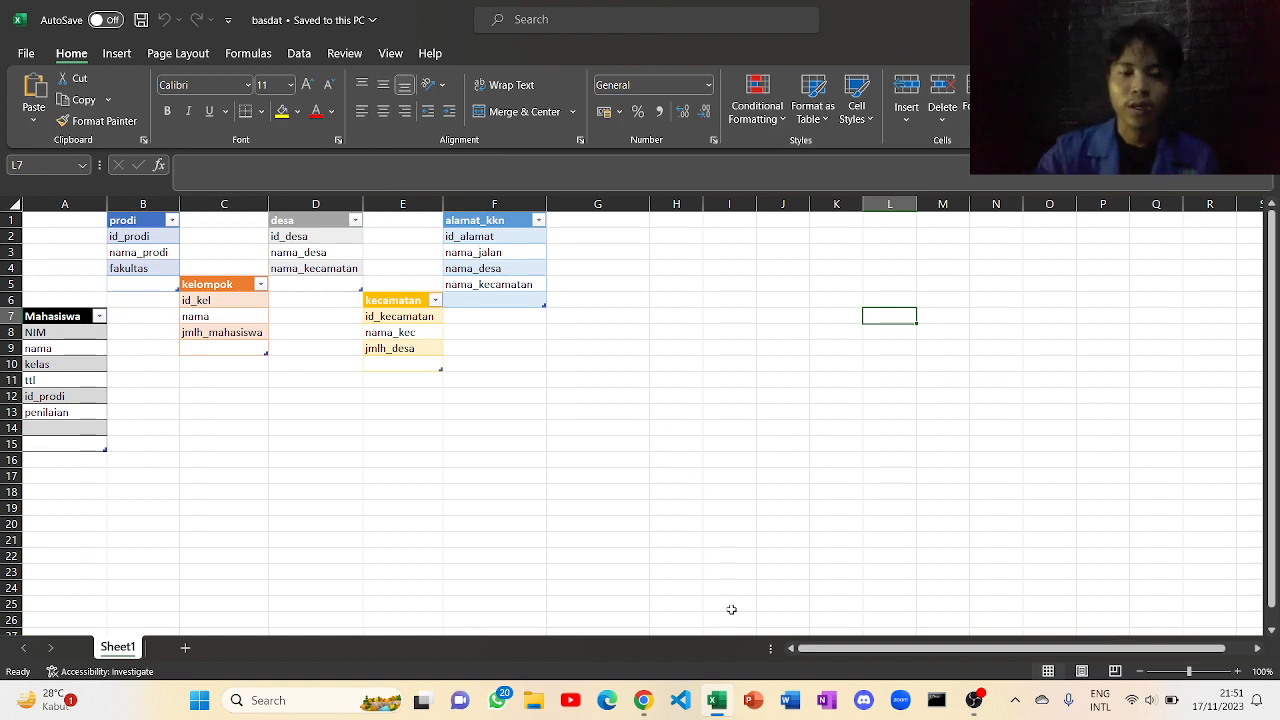
left_click(644, 700)
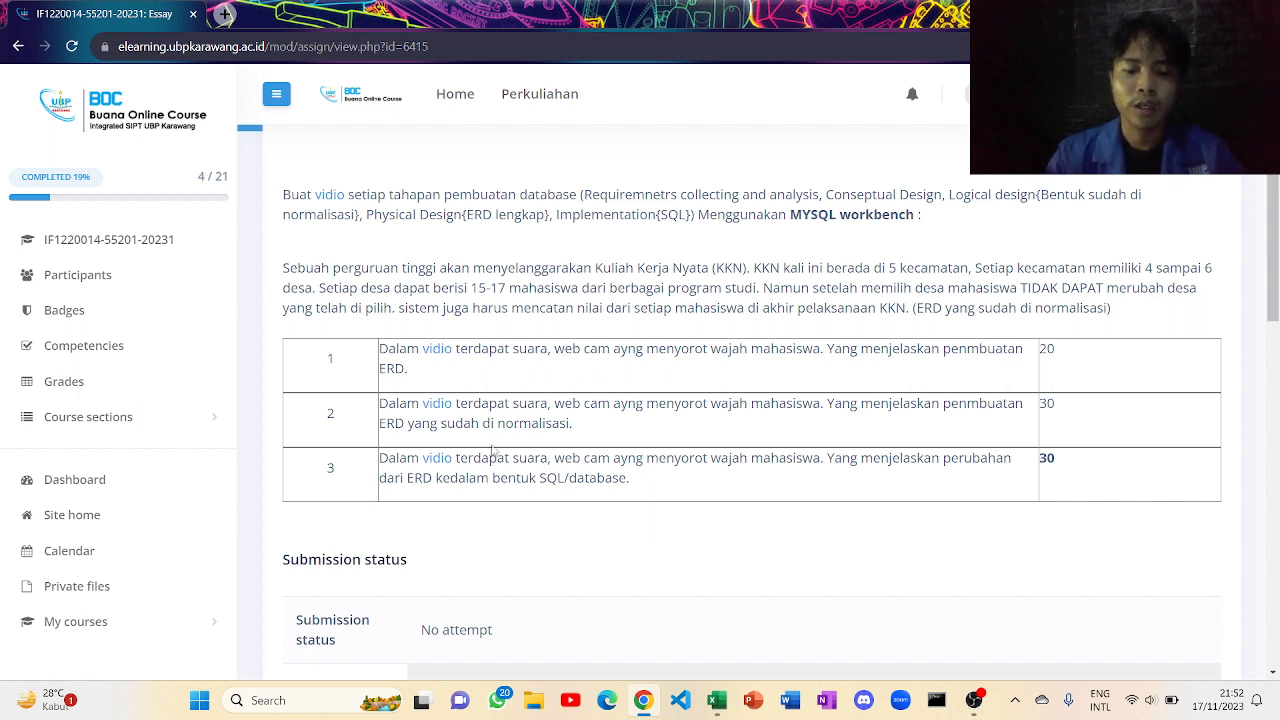
Step: Launch MySQL Workbench 8.0 CE and create a new model
left_click(303, 700)
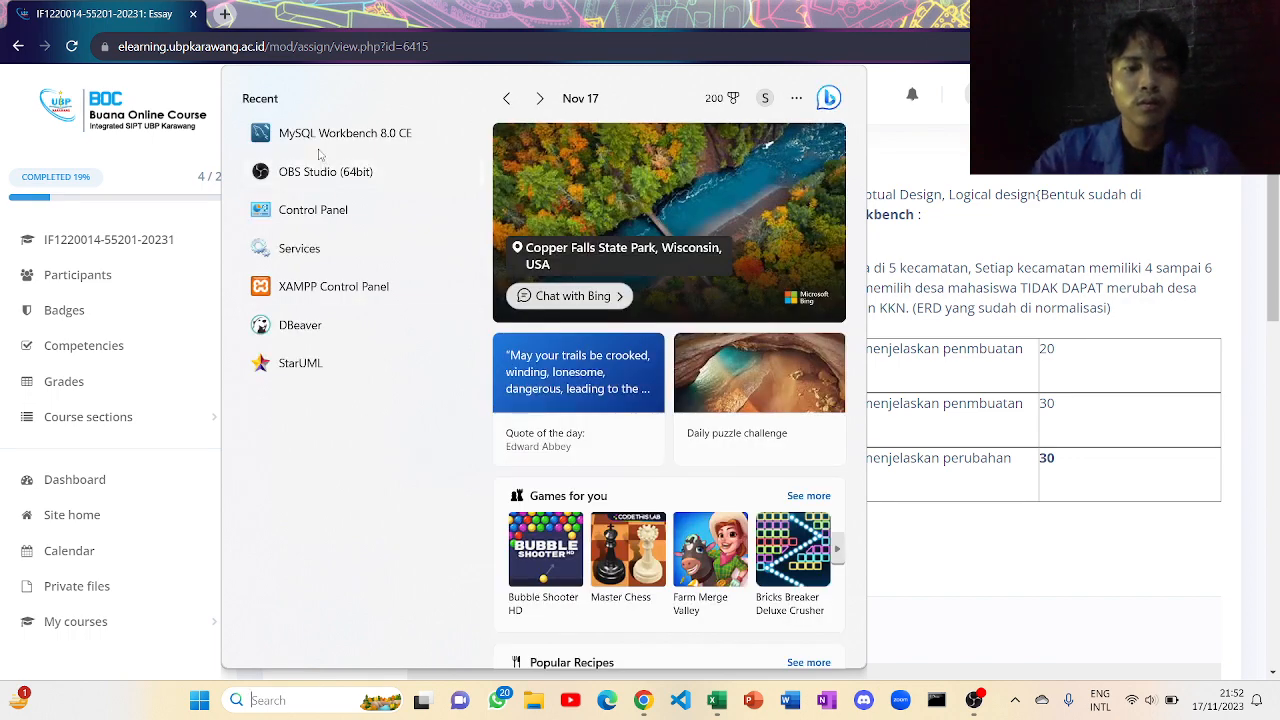
left_click(319, 145)
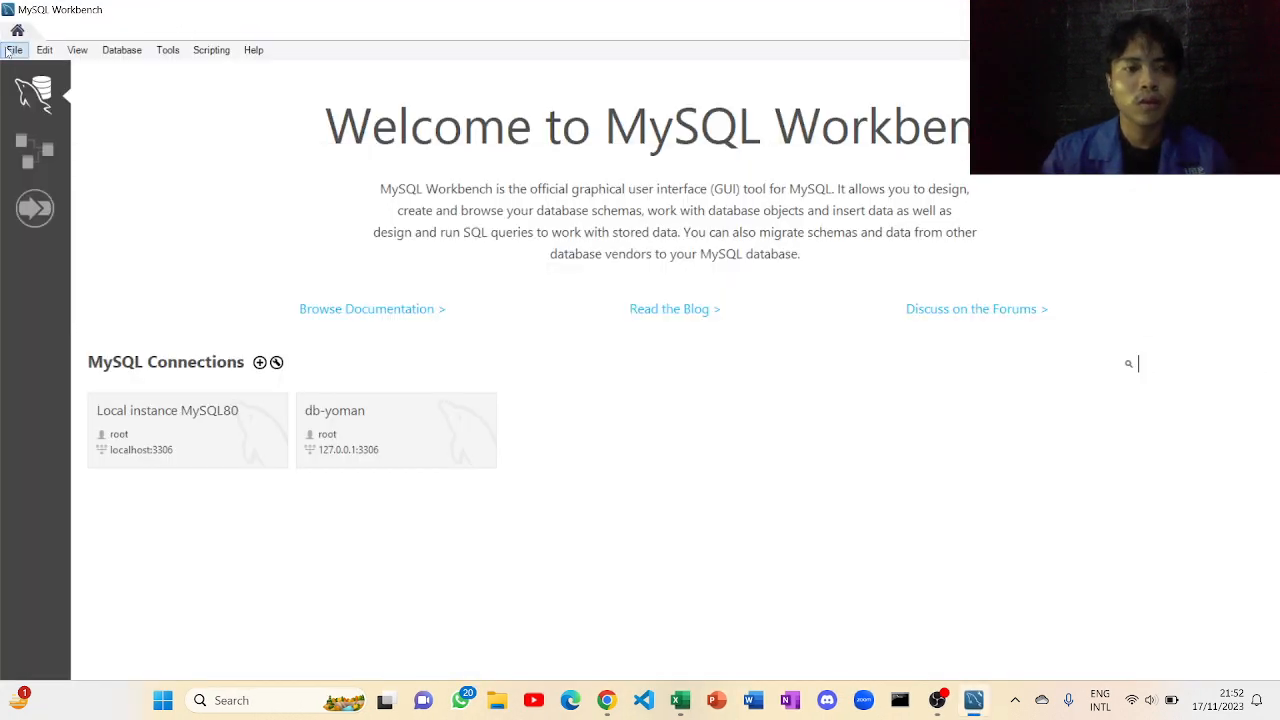
left_click(10, 50)
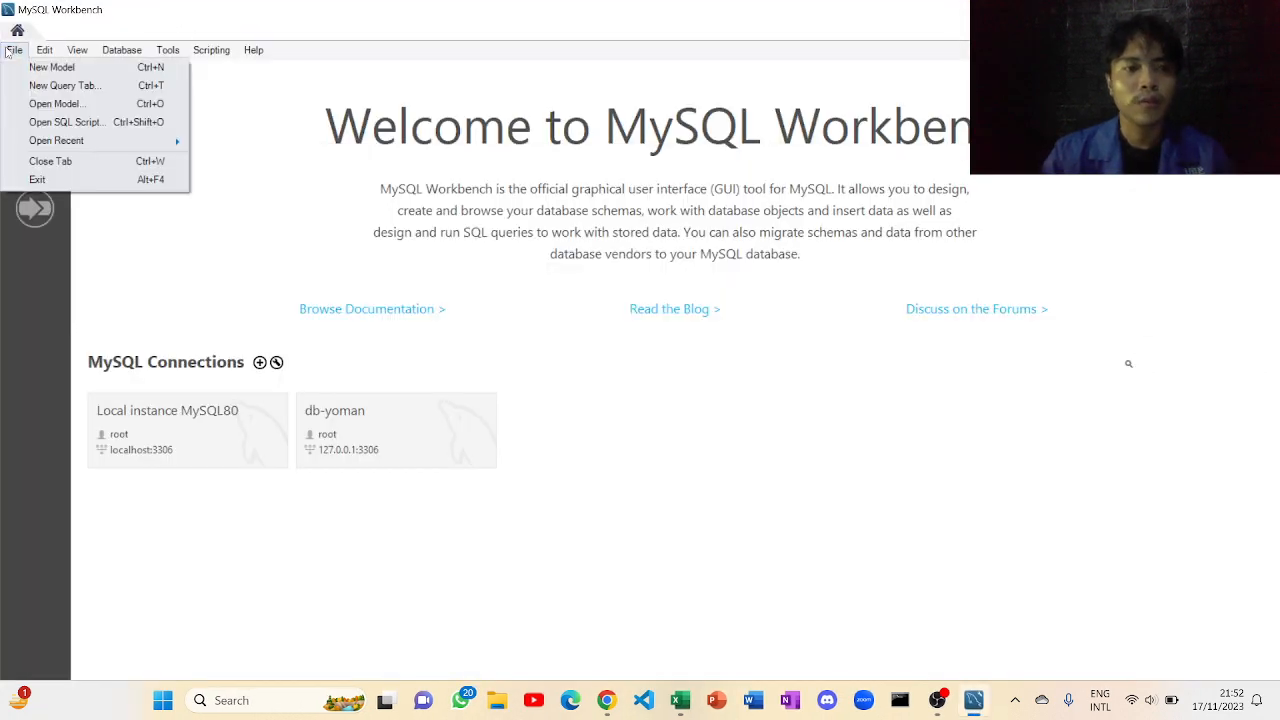
left_click(50, 68)
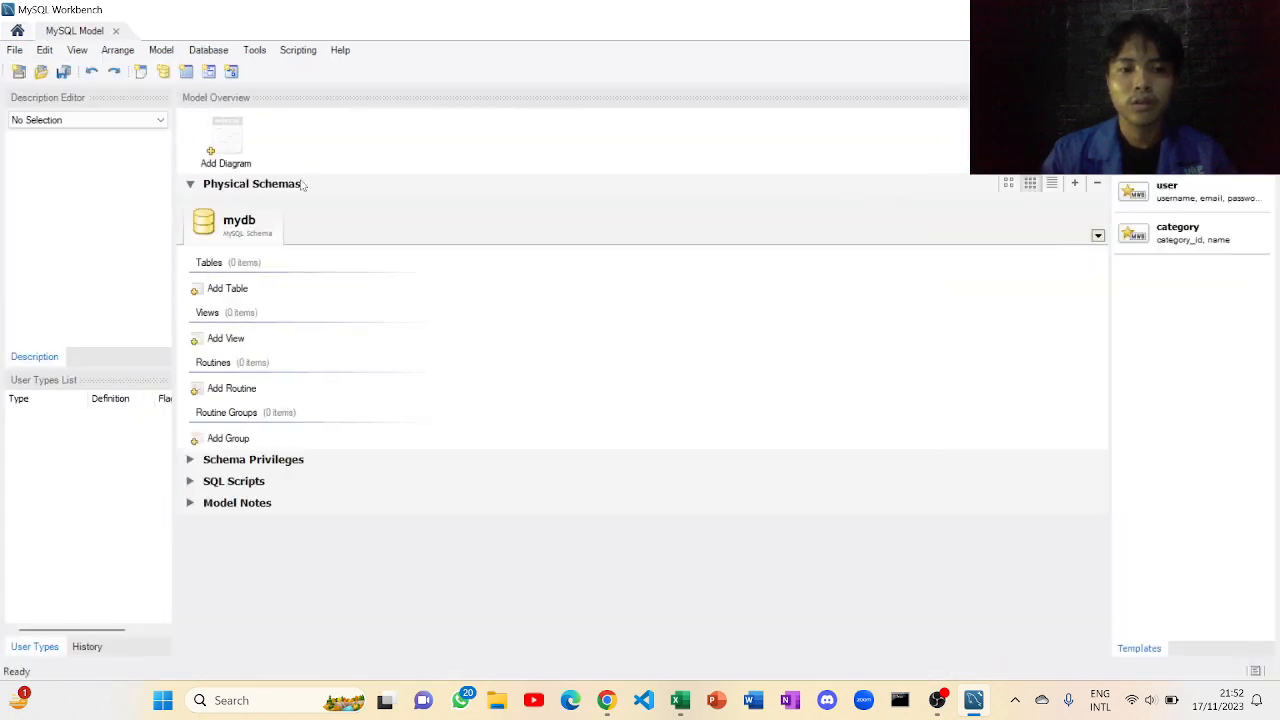
Step: Rename the model's default mydb schema to db_kkn
double_click(250, 218)
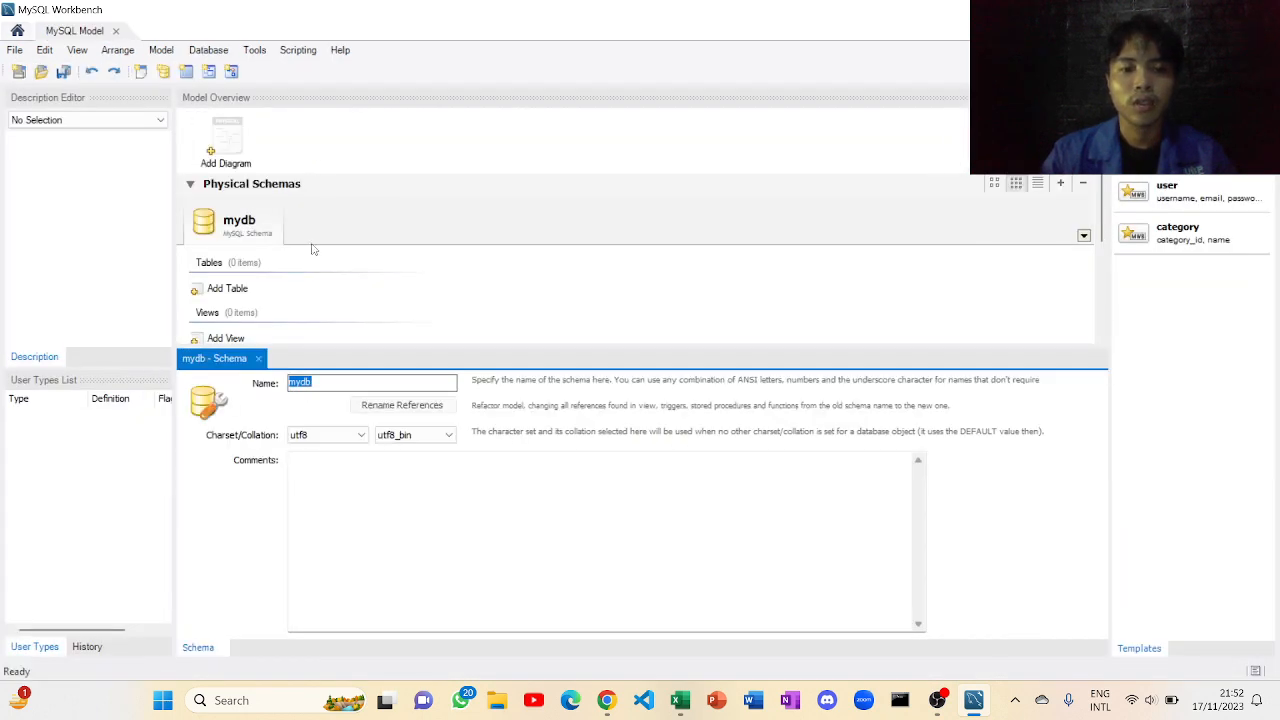
key("BackSpace")
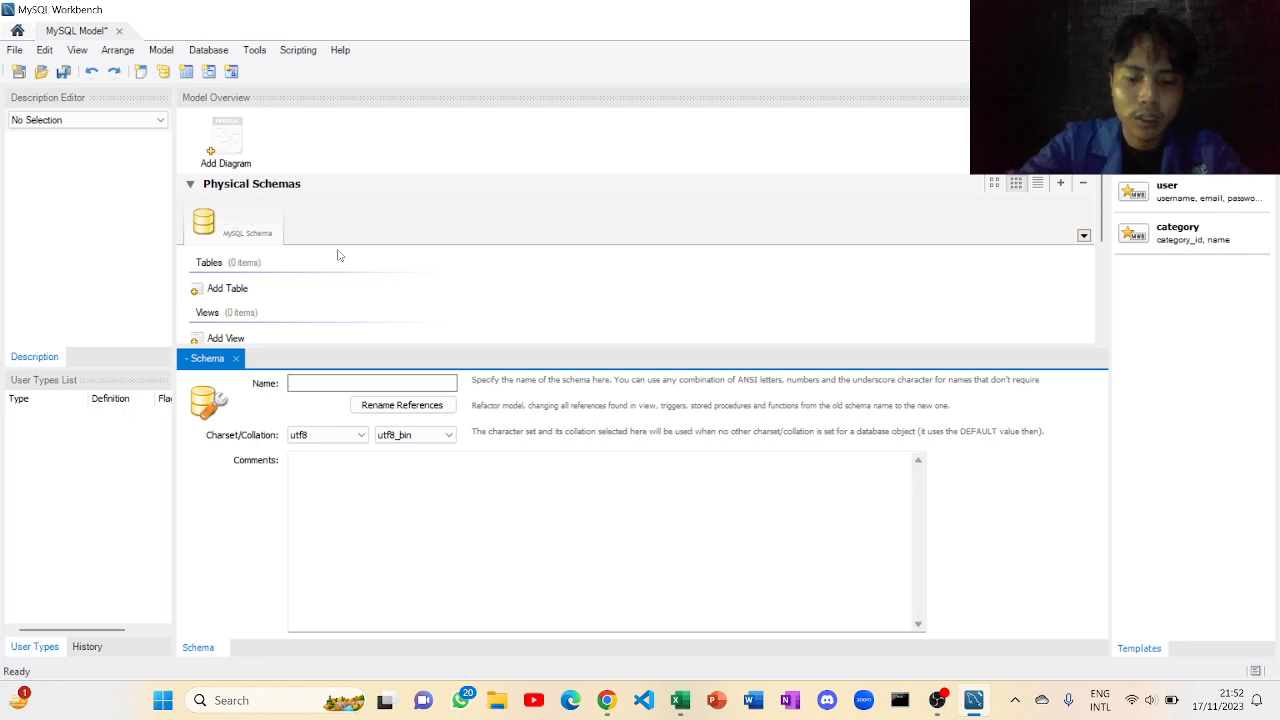
type("db_")
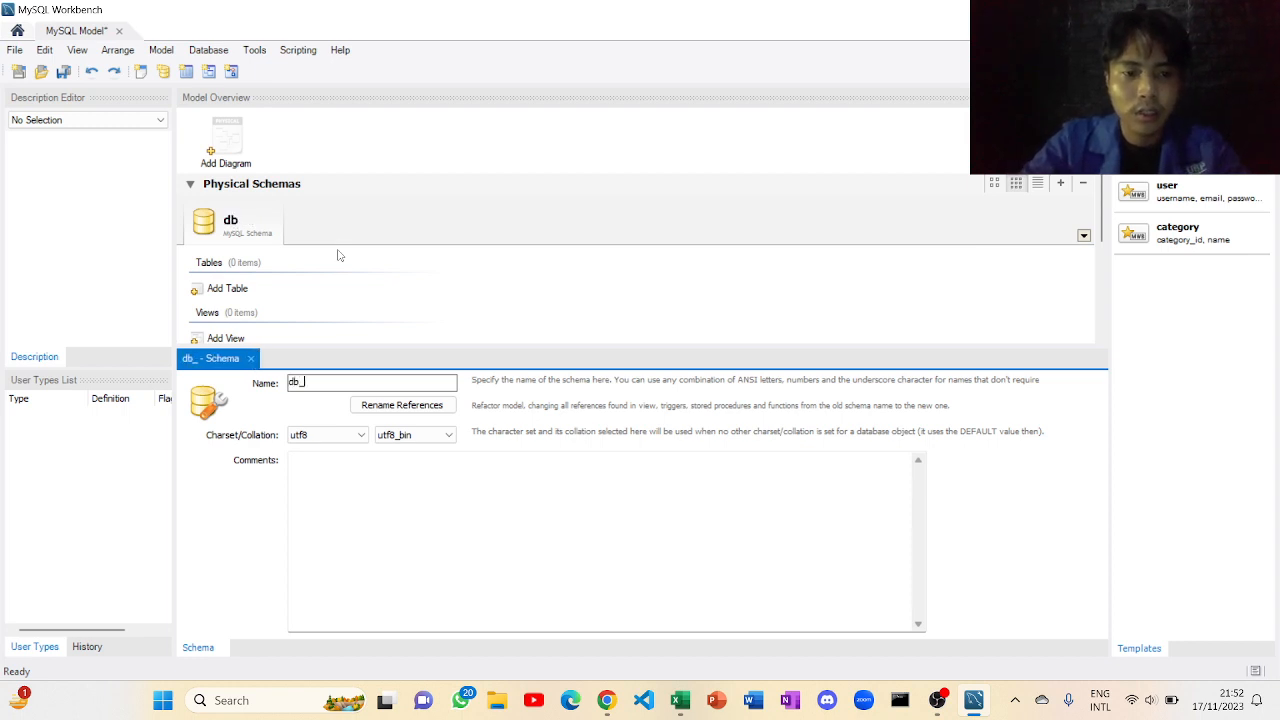
type("kkn")
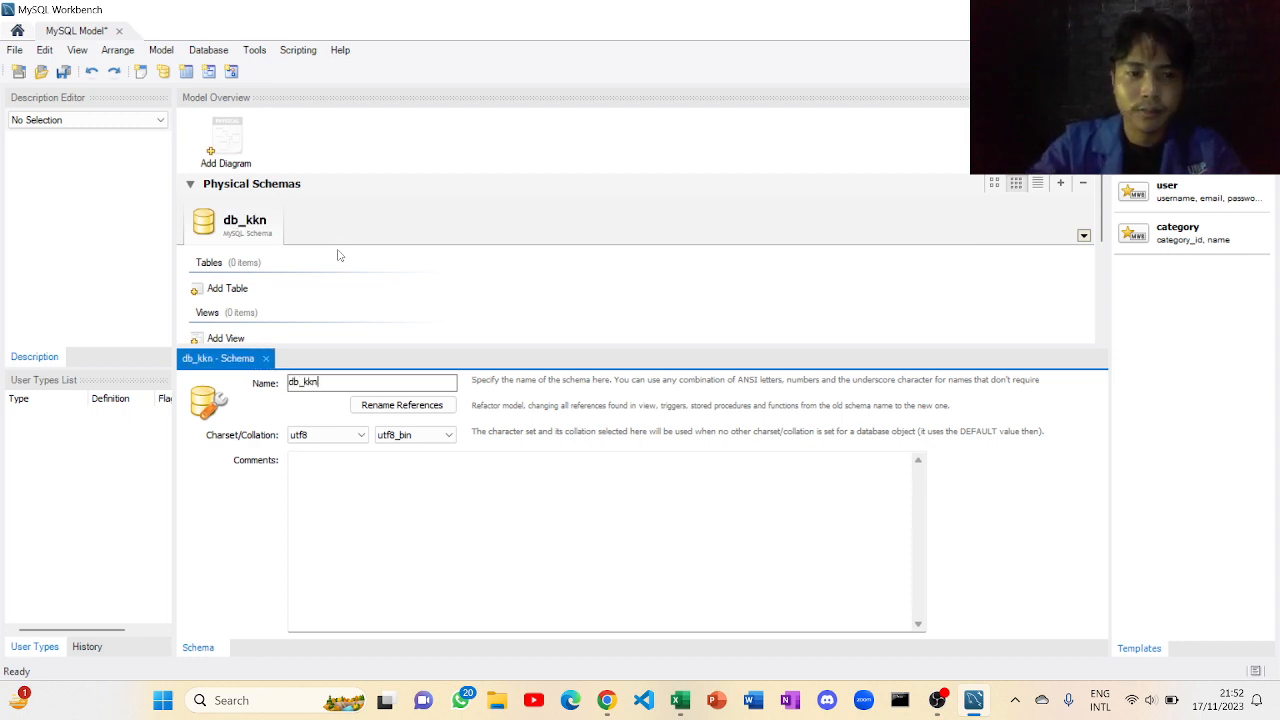
Step: Add an EER diagram and place six new tables on it, four in a lower row and two above them
double_click(237, 152)
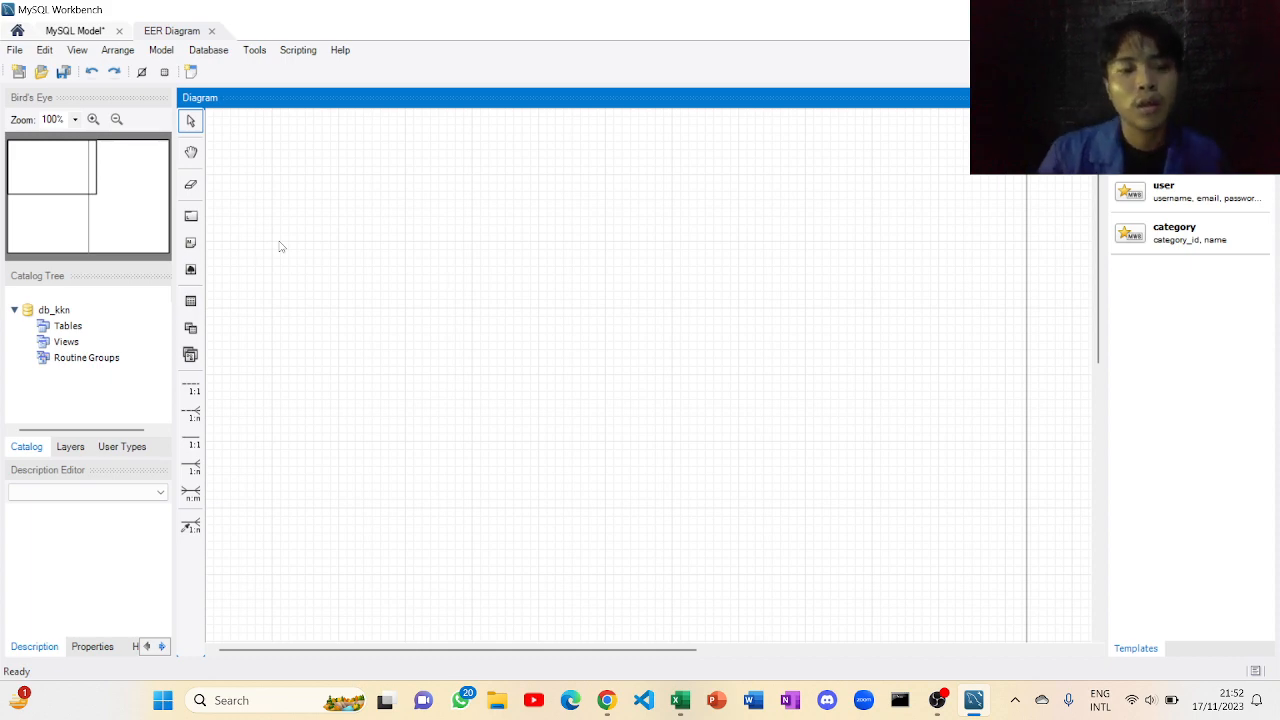
left_click(193, 302)
left_click(283, 305)
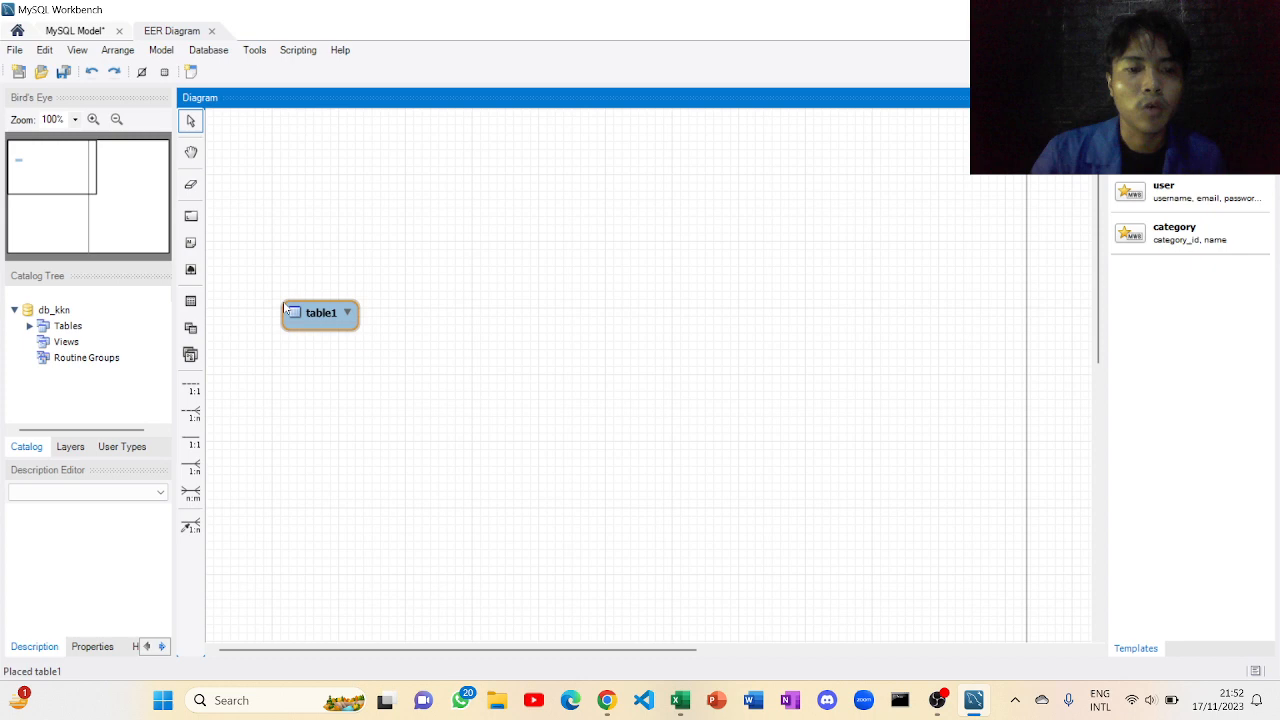
left_click(190, 301)
left_click(522, 326)
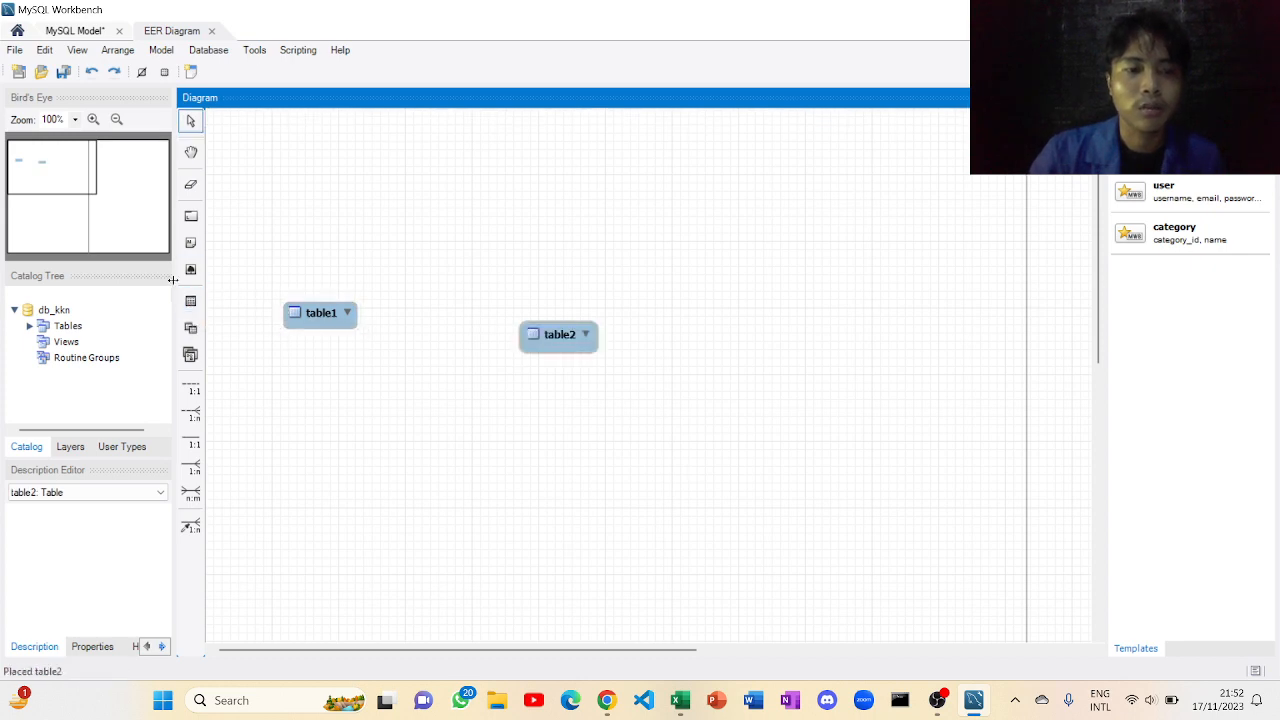
left_click(192, 300)
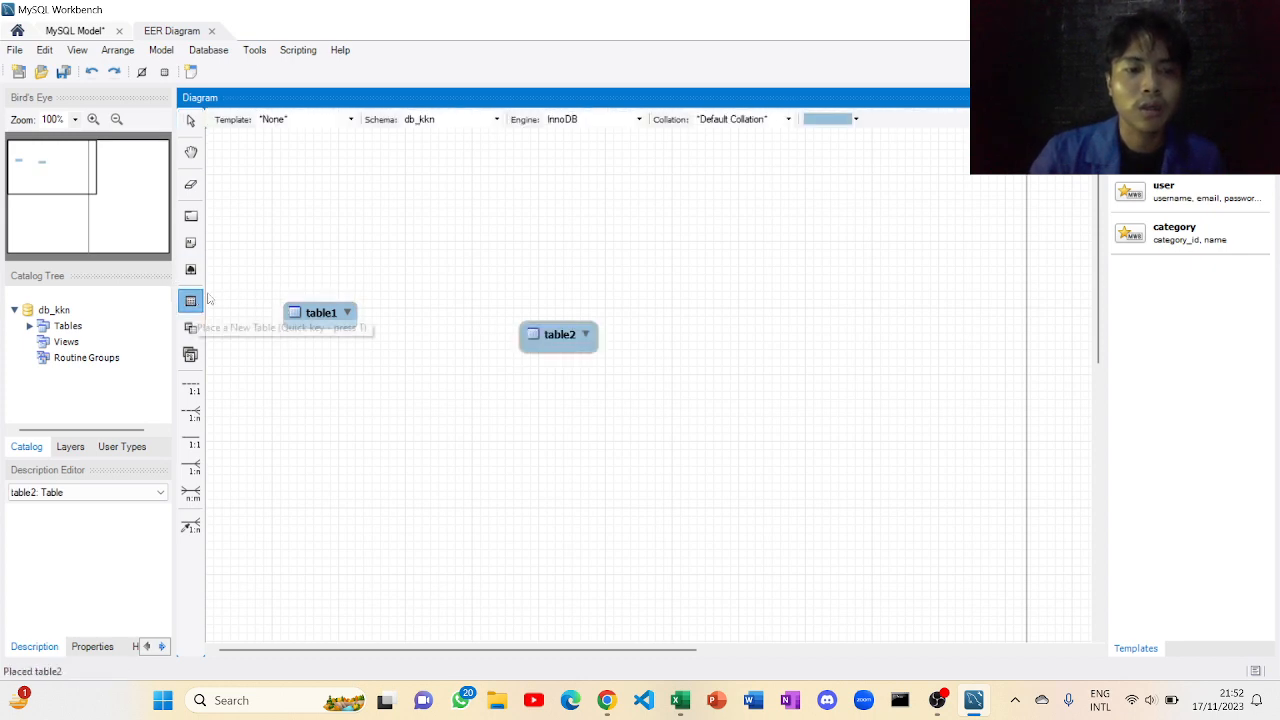
left_click(711, 305)
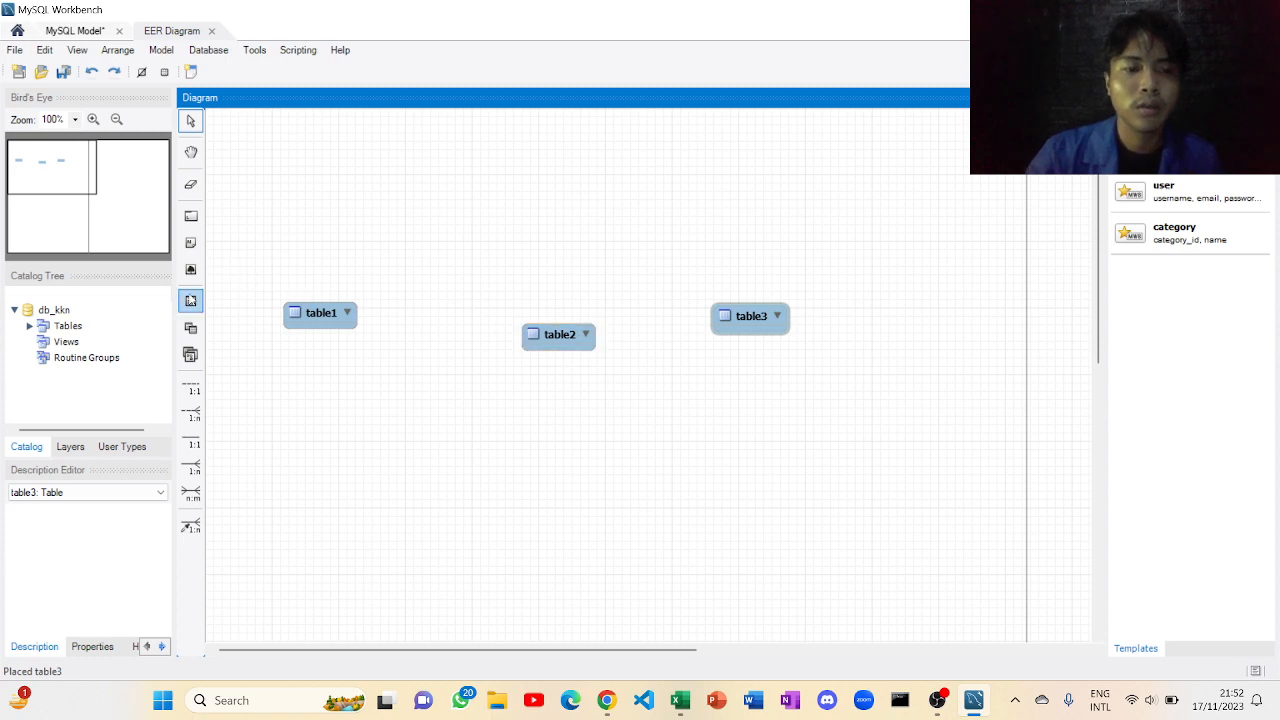
left_click(190, 301)
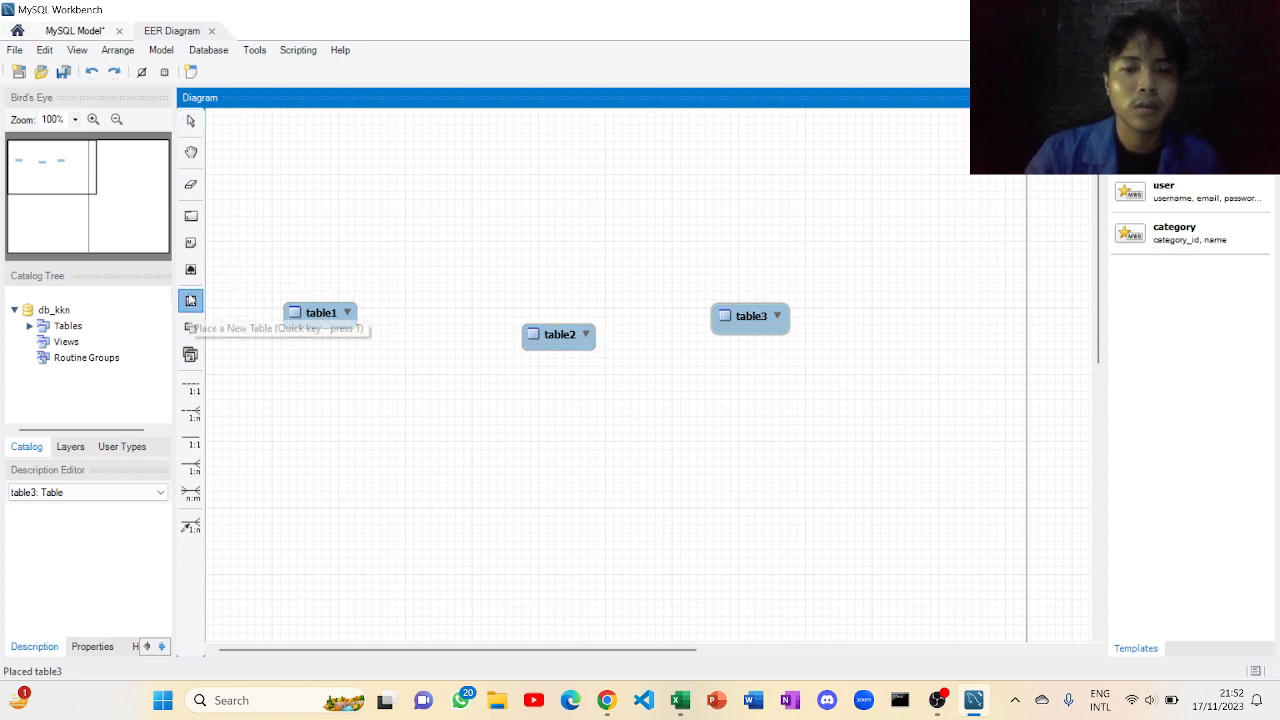
left_click(886, 318)
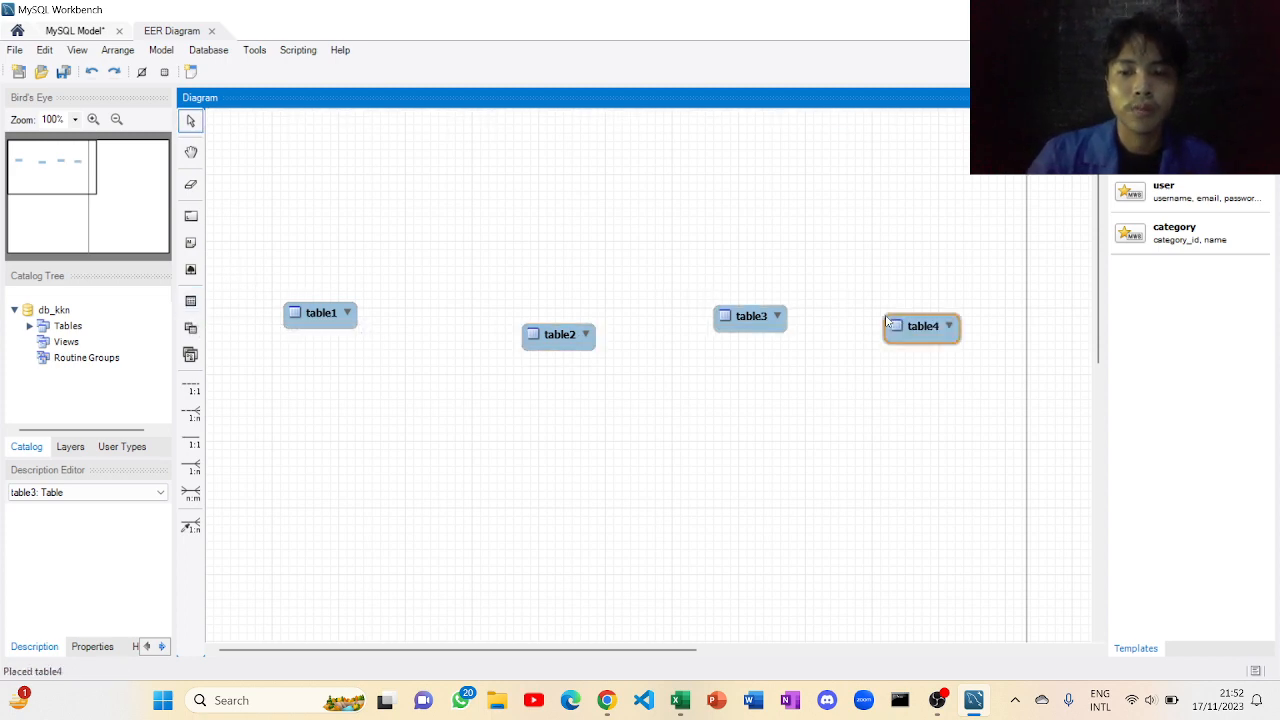
left_click(191, 300)
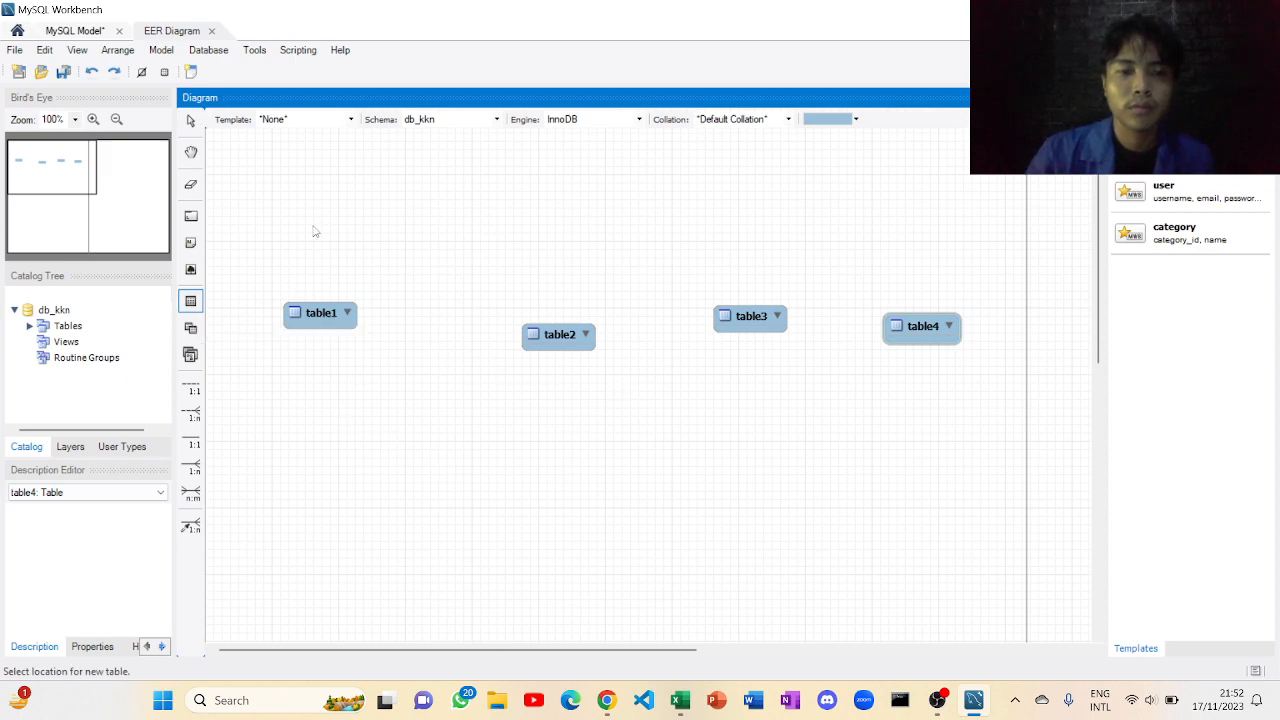
left_click(296, 198)
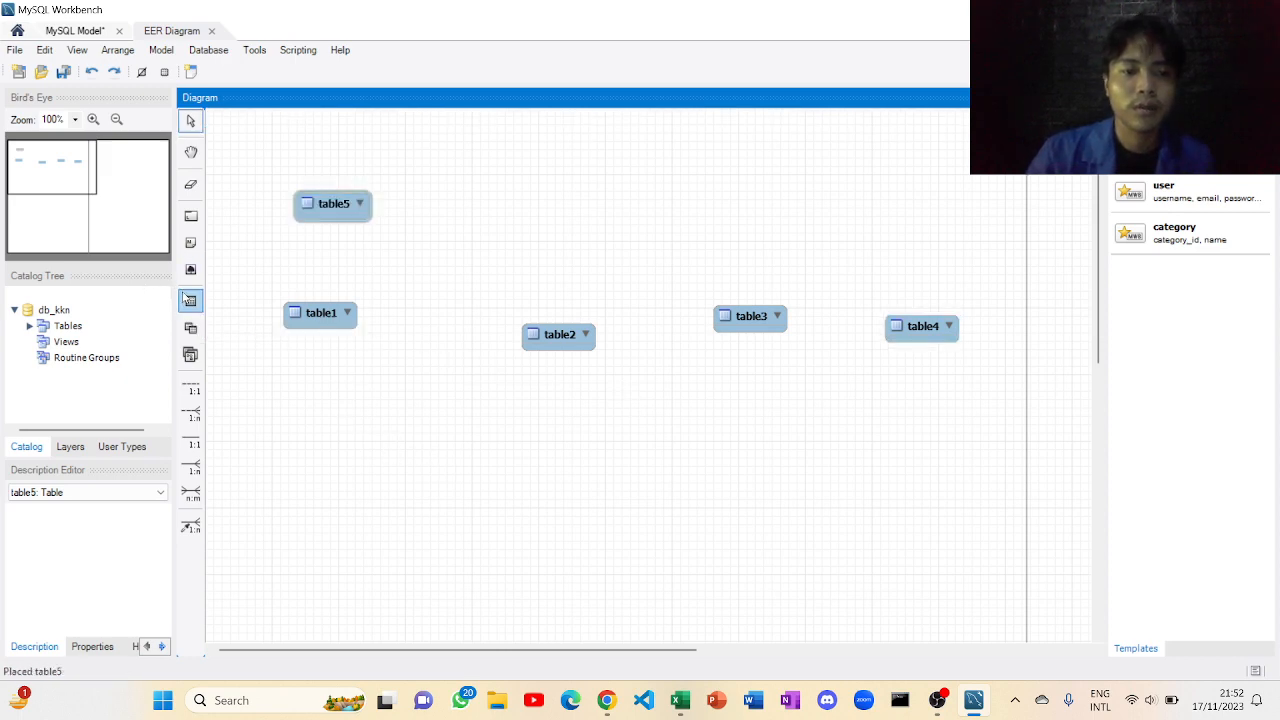
left_click(189, 300)
left_click(501, 191)
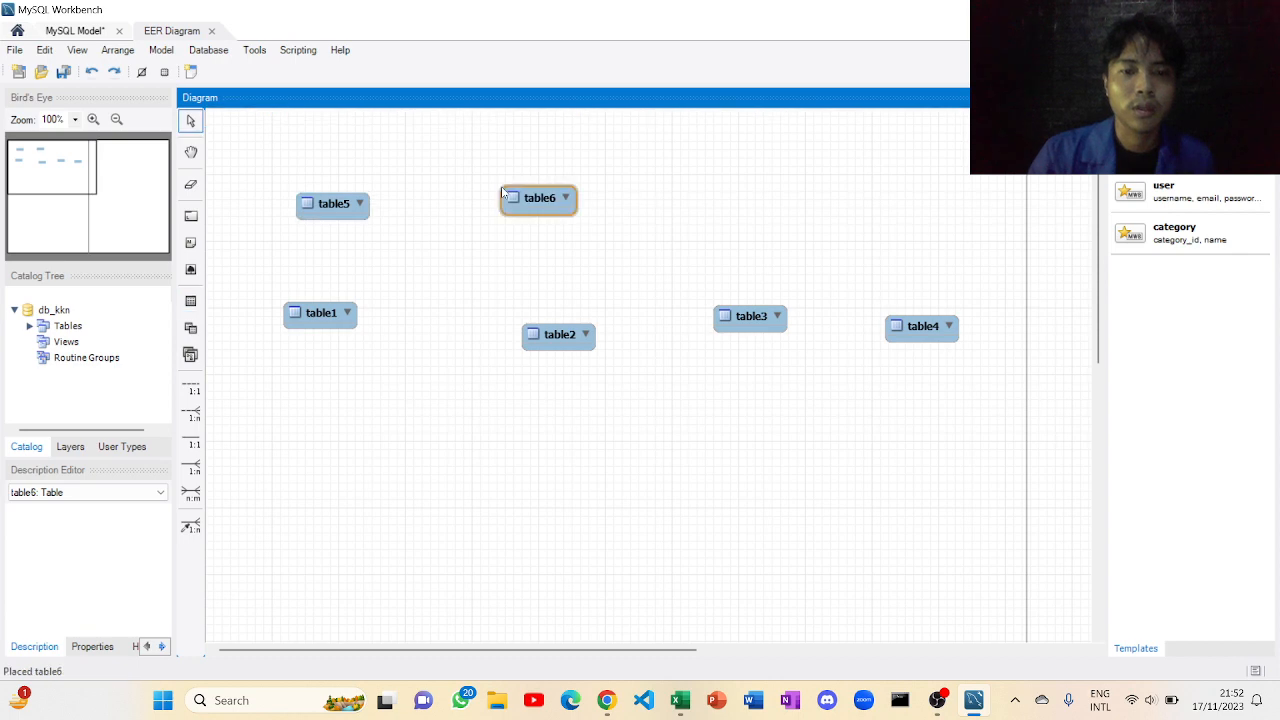
Step: Open table1 for editing and rename it to mahasiswa
left_click(324, 326)
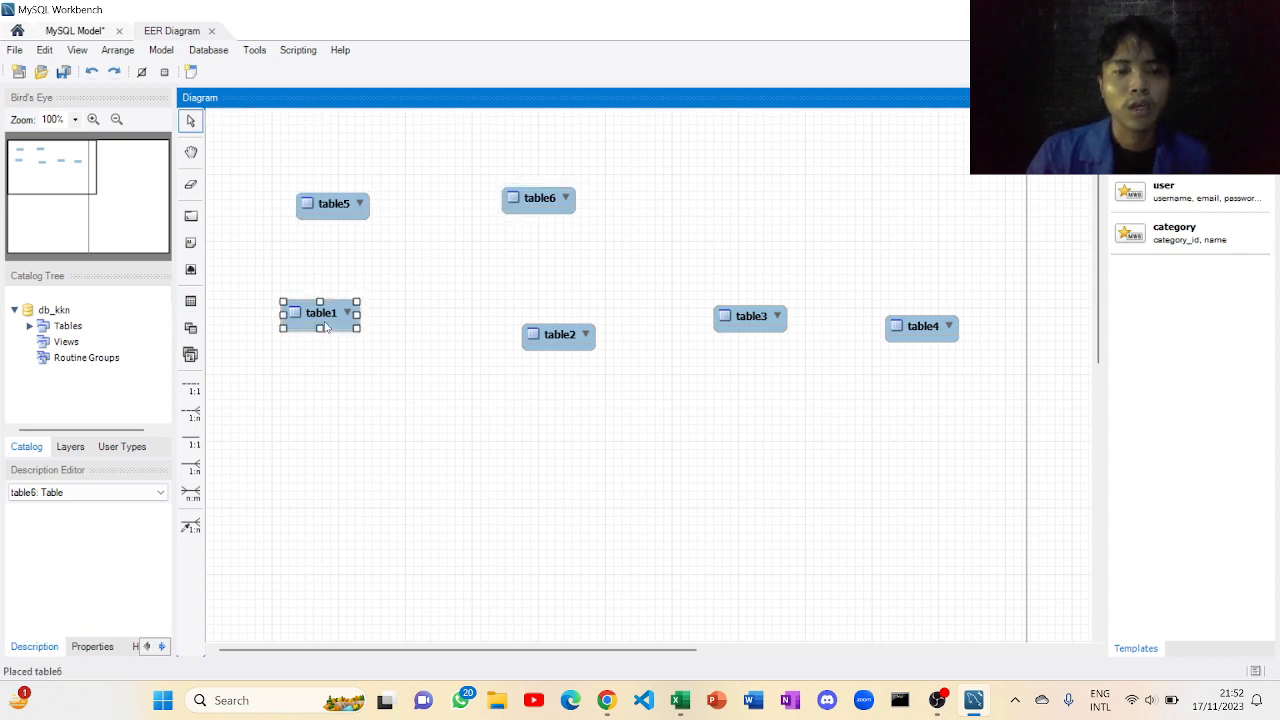
double_click(324, 326)
key("BackSpace")
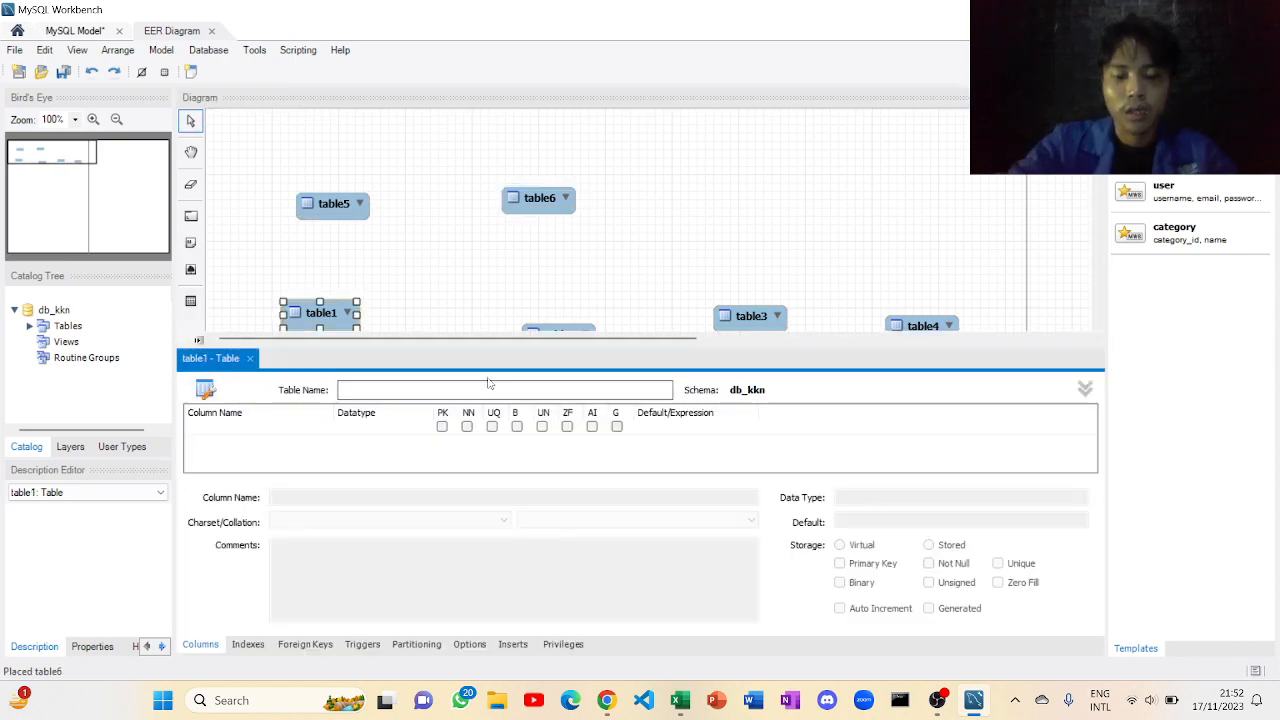
type("mahasi")
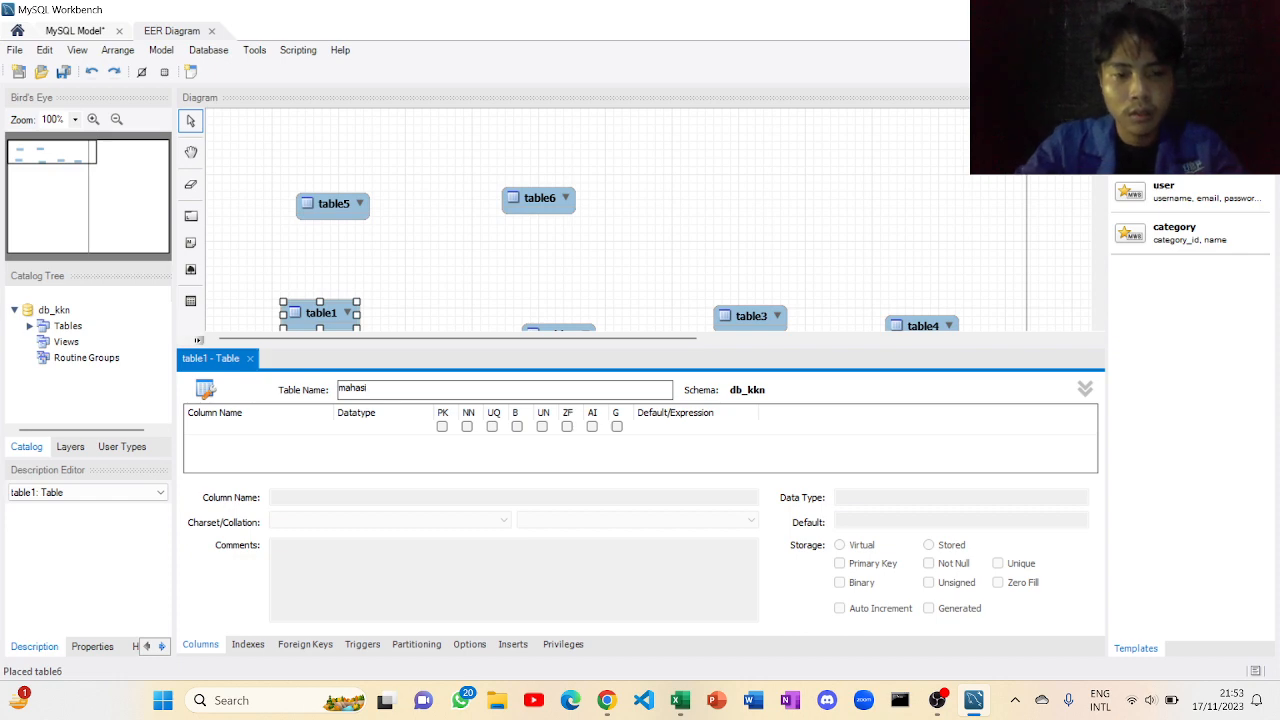
type("swa")
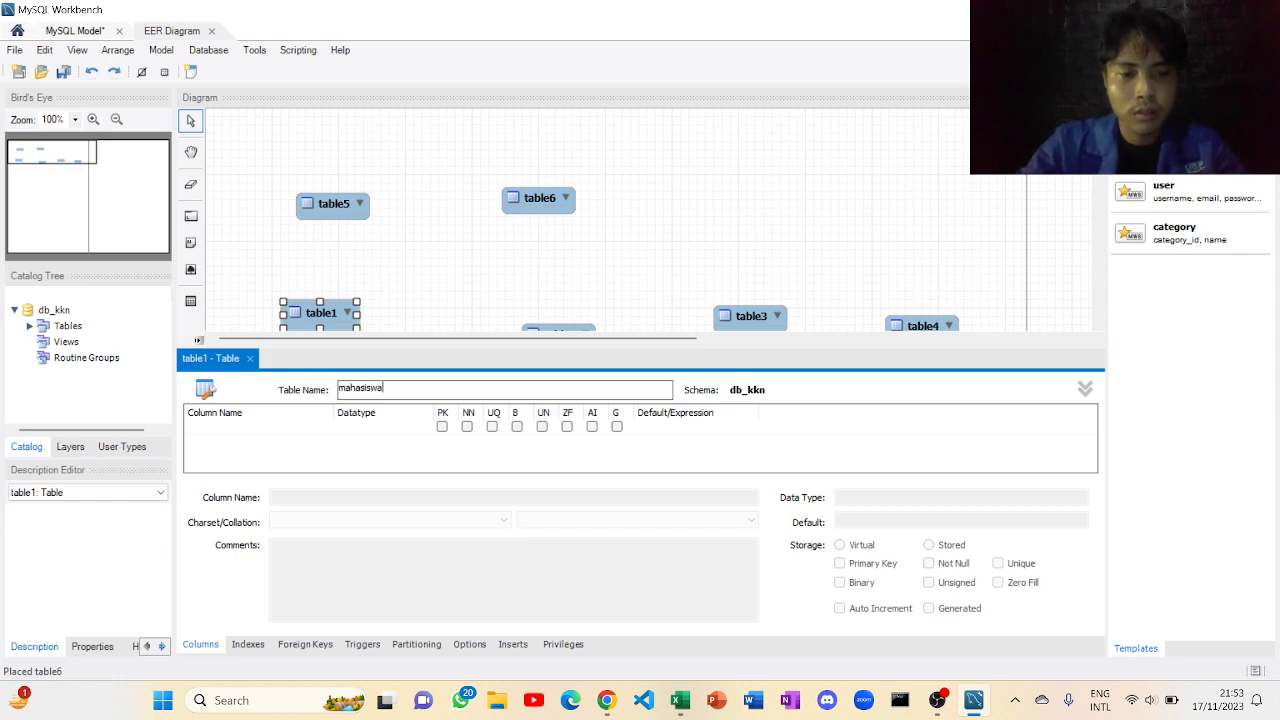
Step: Add an INT column named NIM to the mahasiswa table and mark it as primary key and not null
left_click(305, 427)
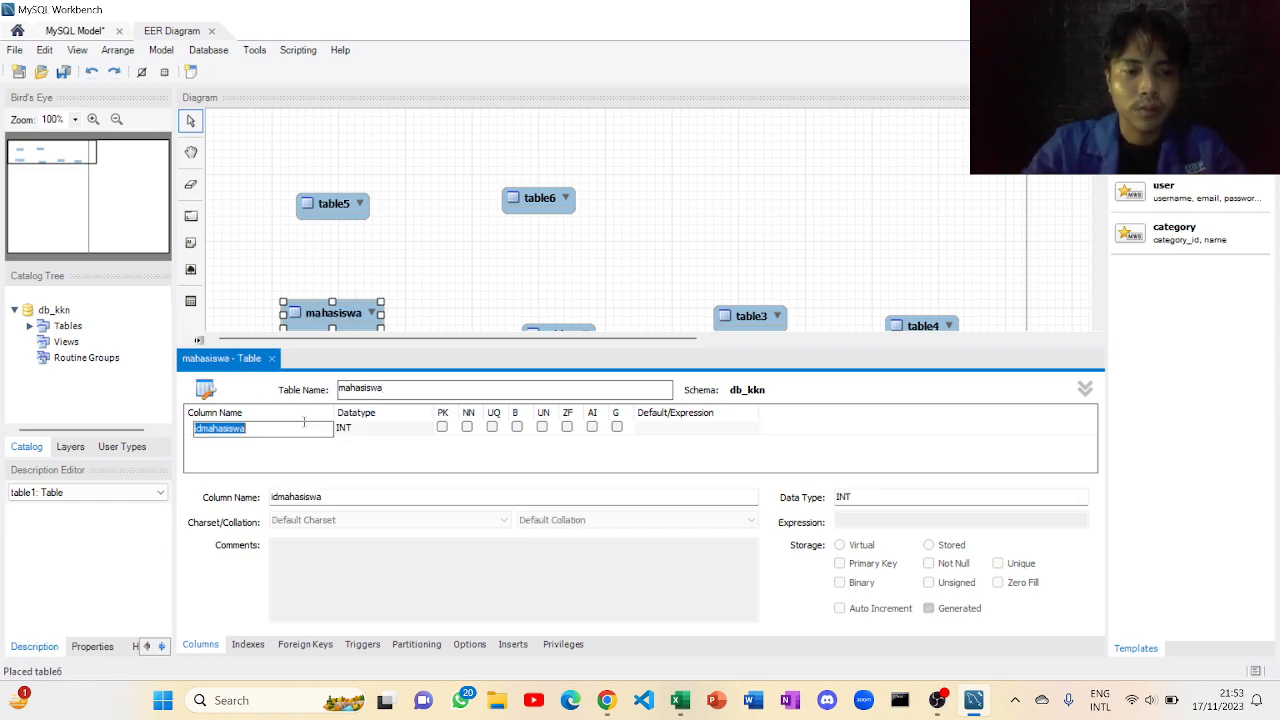
key("BackSpace")
type("NIM")
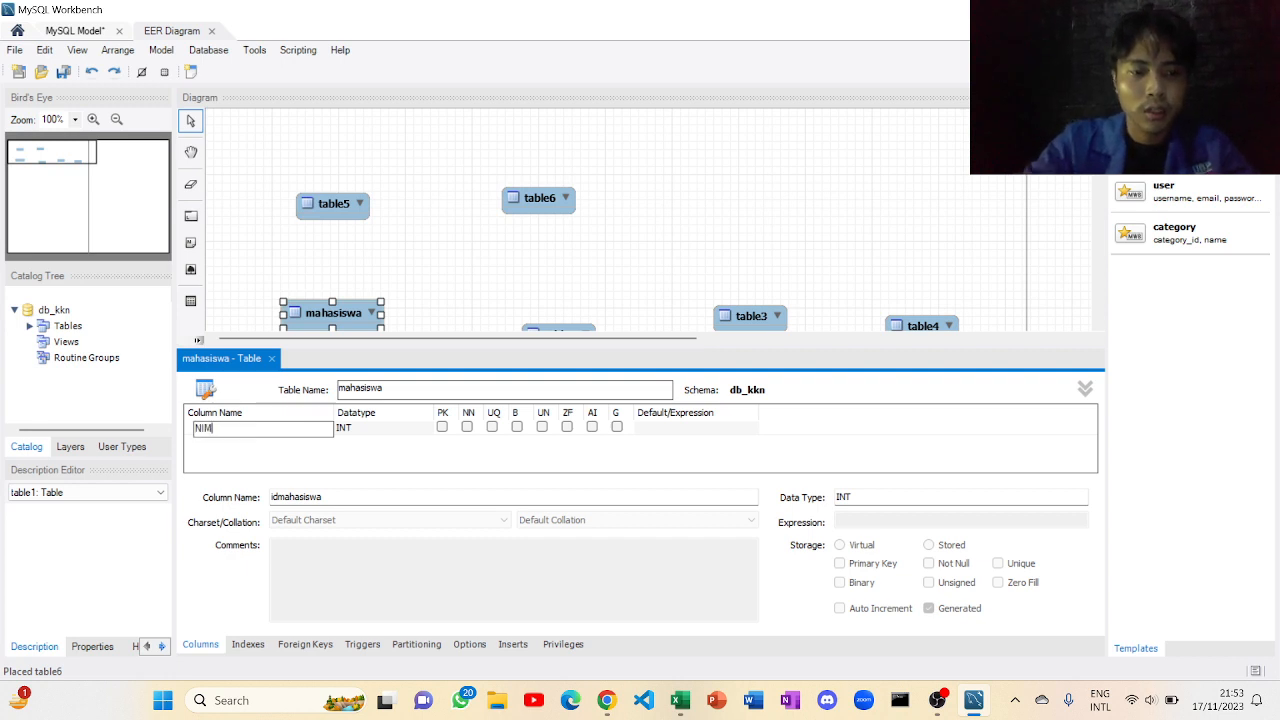
left_click(441, 428)
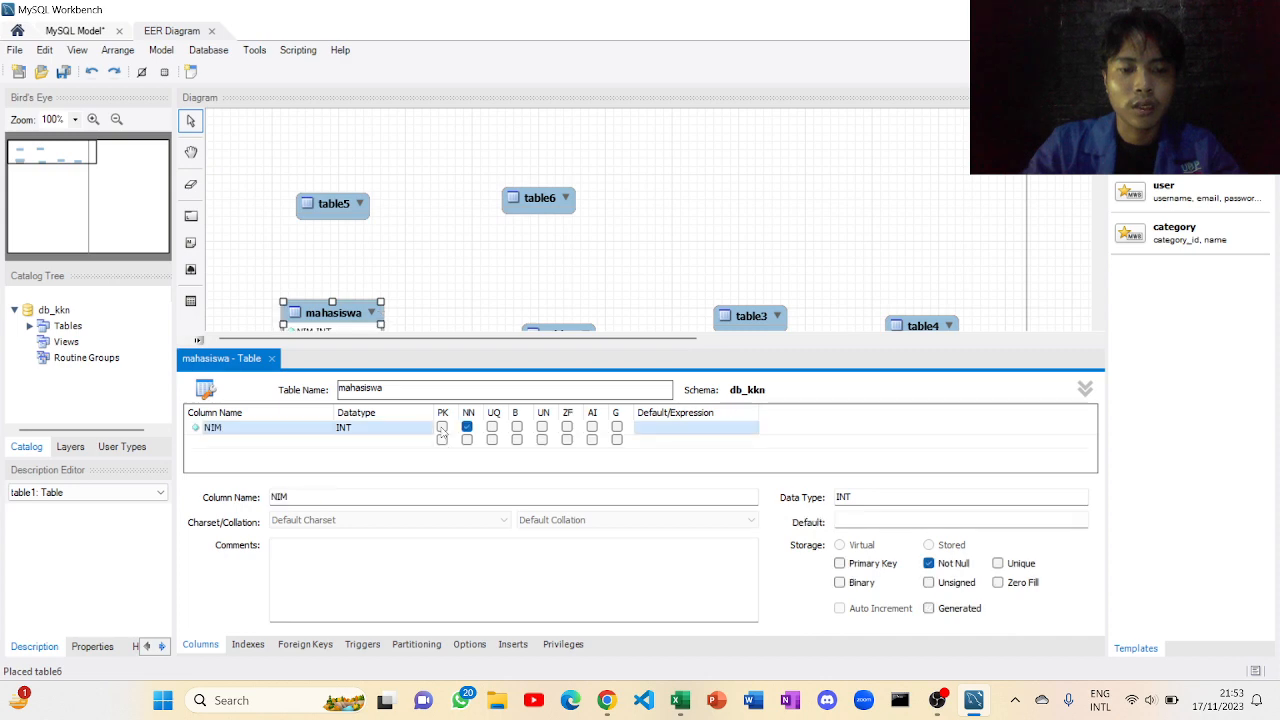
left_click(441, 428)
Step: Add a VARCHAR(45) column named nama to the mahasiswa table and mark it as not null
double_click(222, 444)
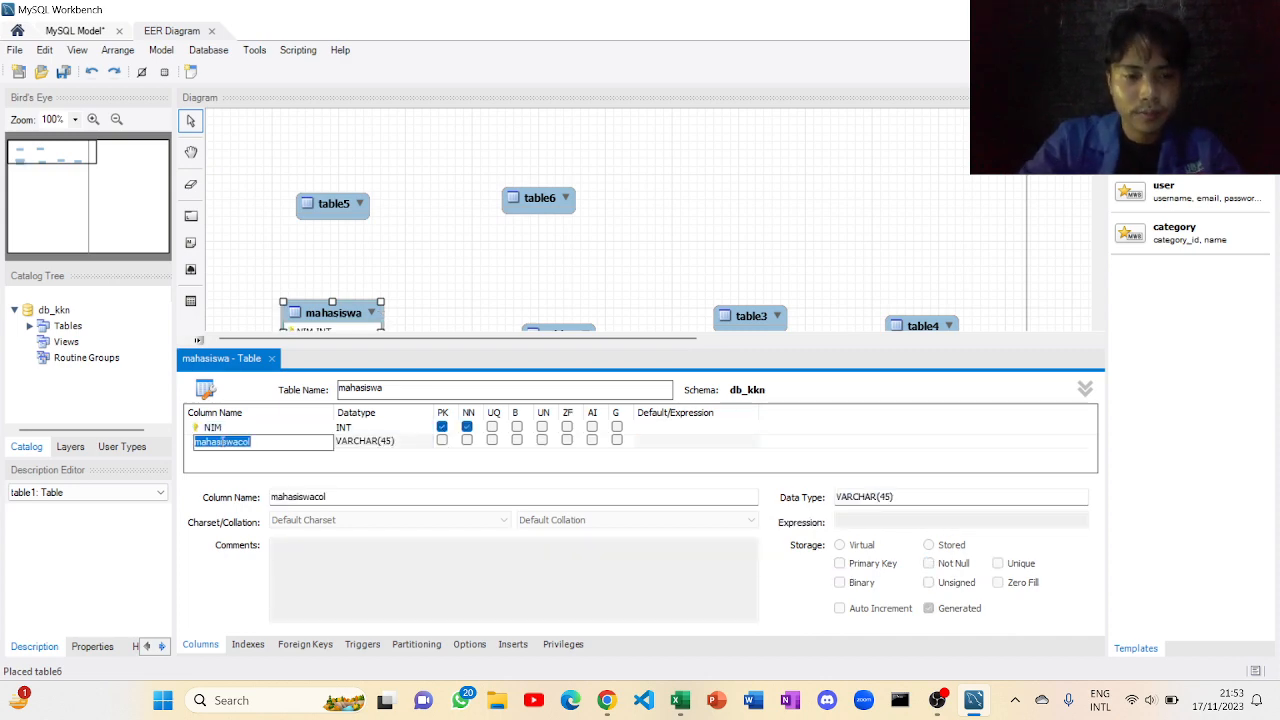
type("na")
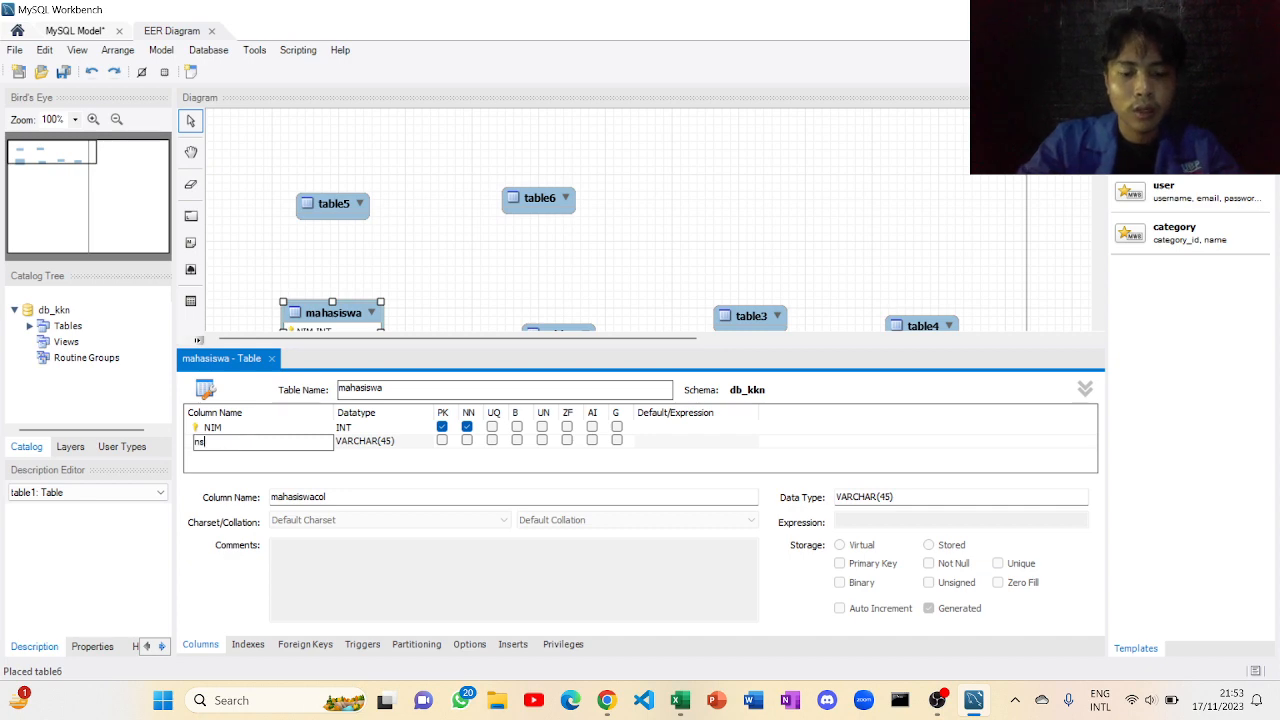
type("ma")
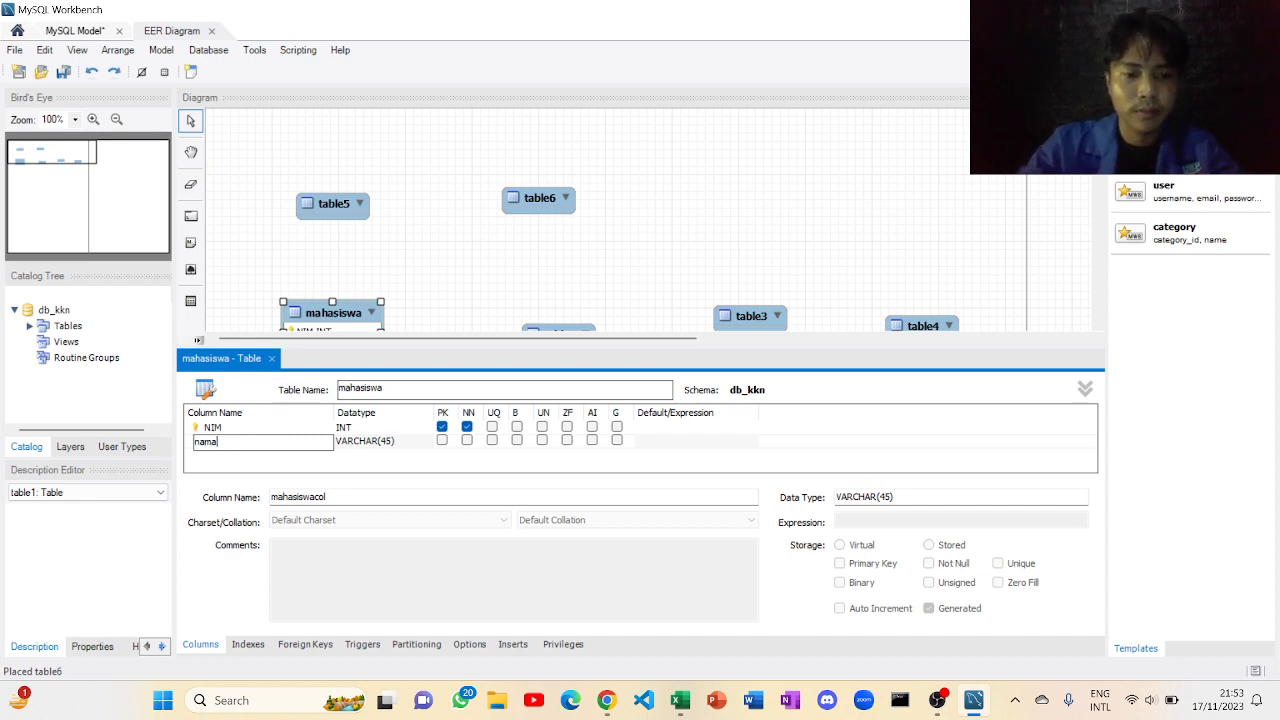
left_click(467, 441)
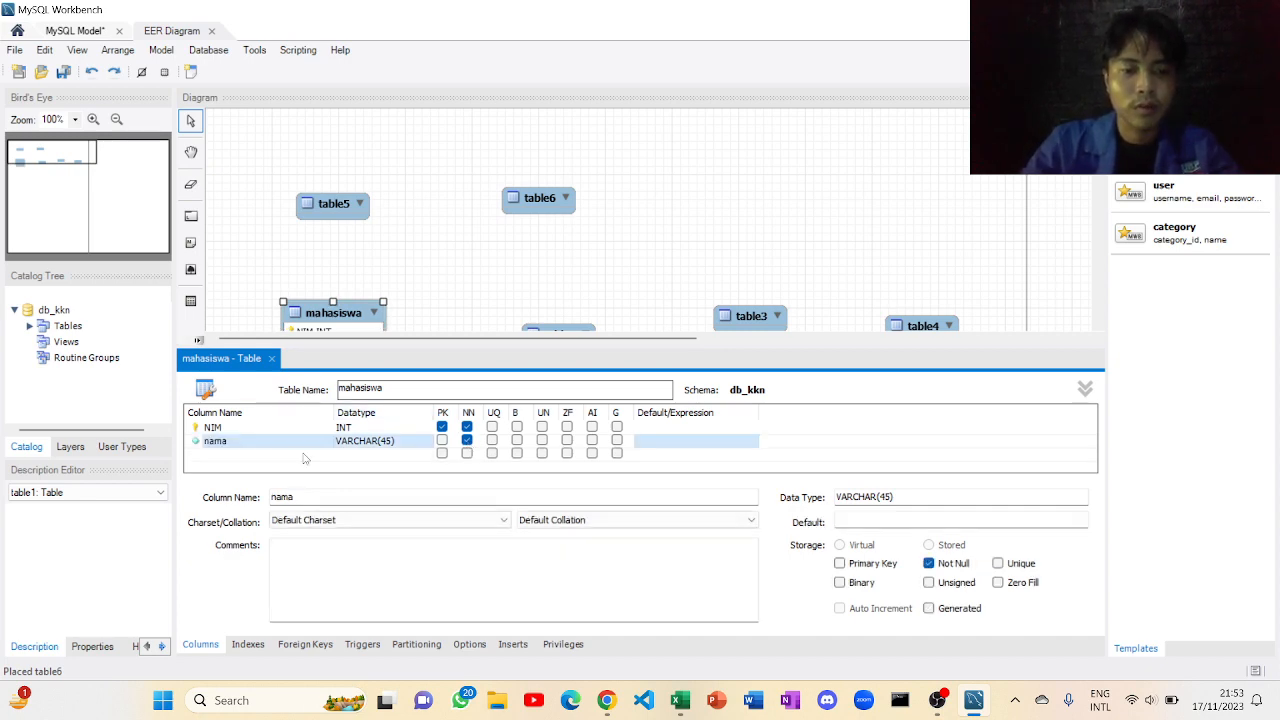
Step: Add a VARCHAR(45) column named kelas to the mahasiswa table and mark it as not null
double_click(277, 457)
type("kel")
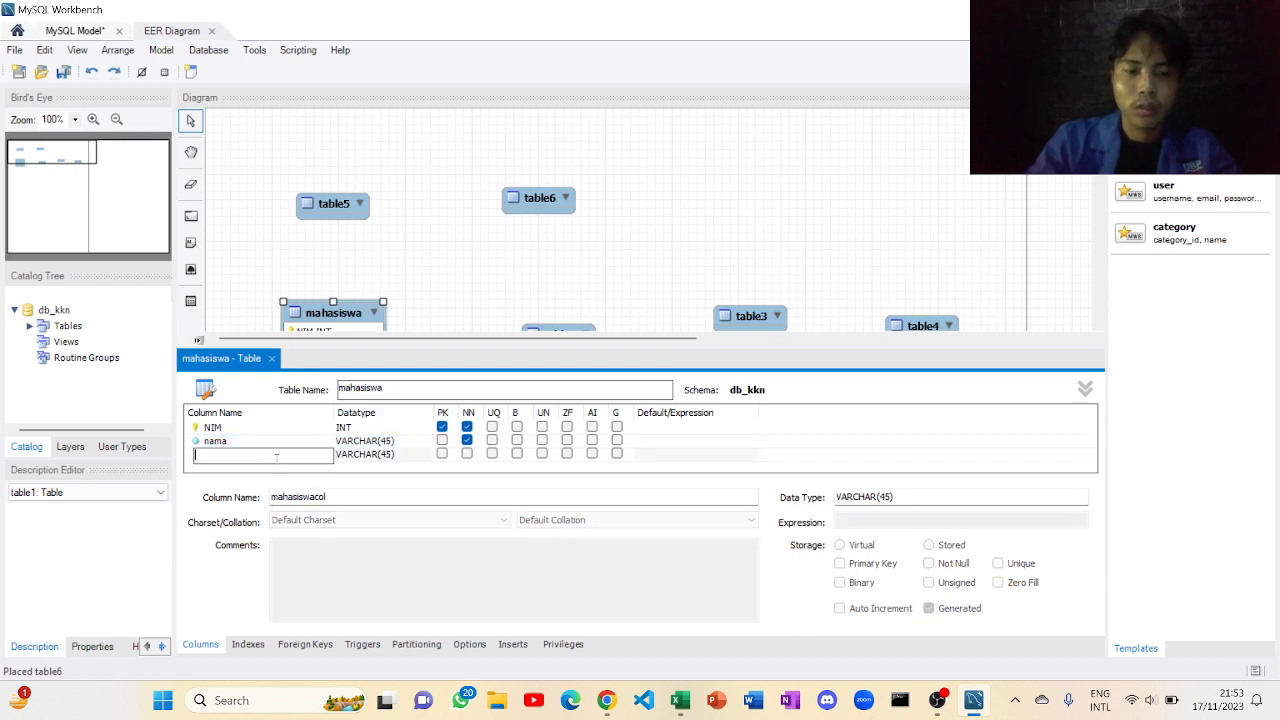
type("as")
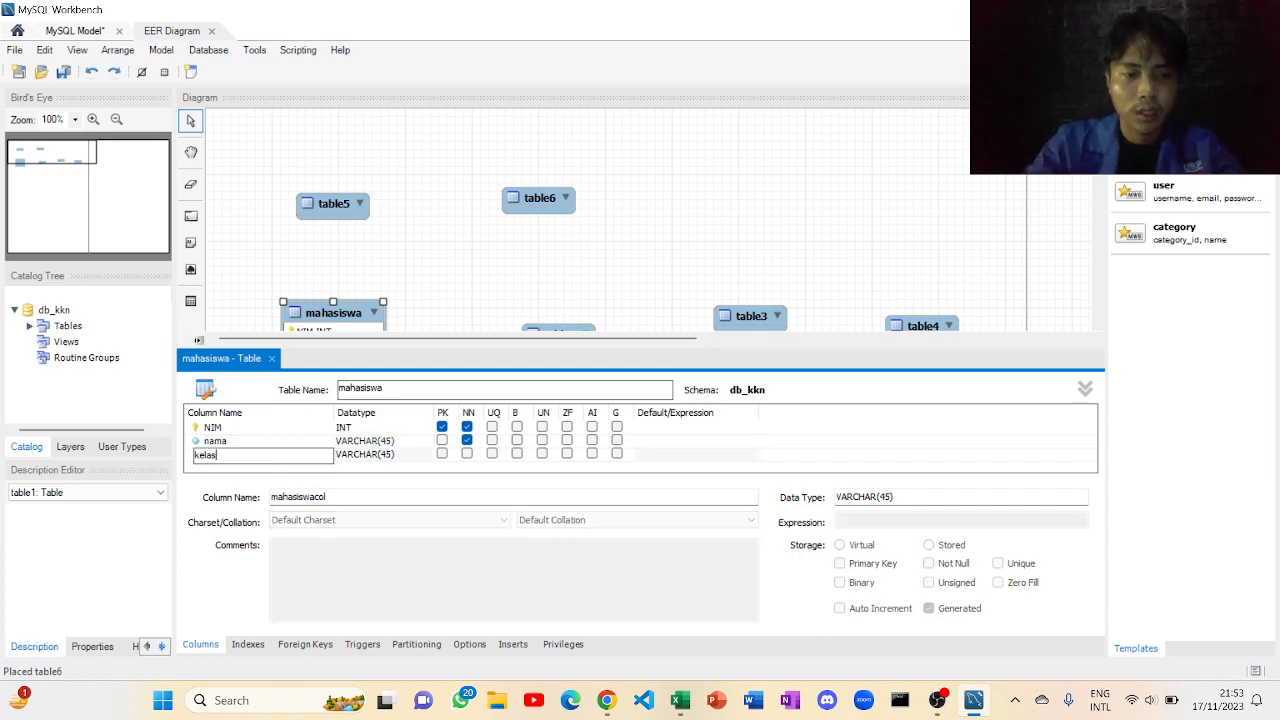
left_click(467, 454)
Step: Add a DATE column named ttl to the mahasiswa table and mark it as not null
double_click(265, 467)
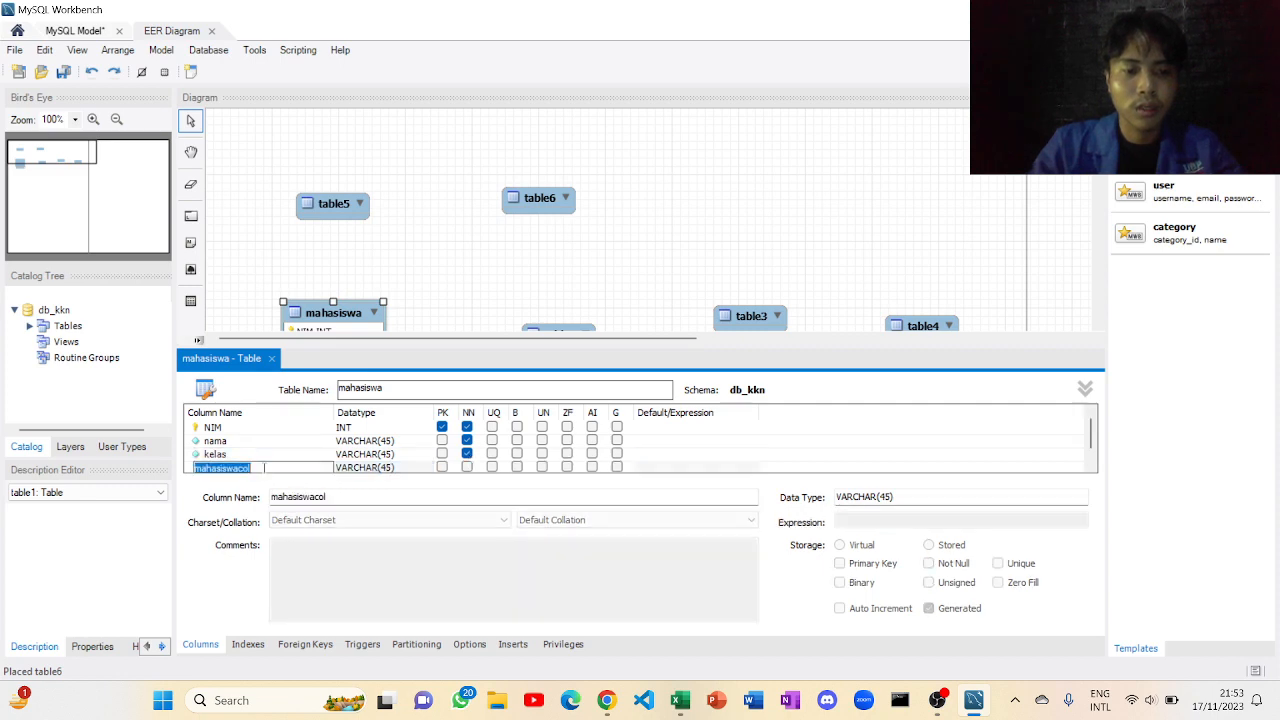
type("ttl")
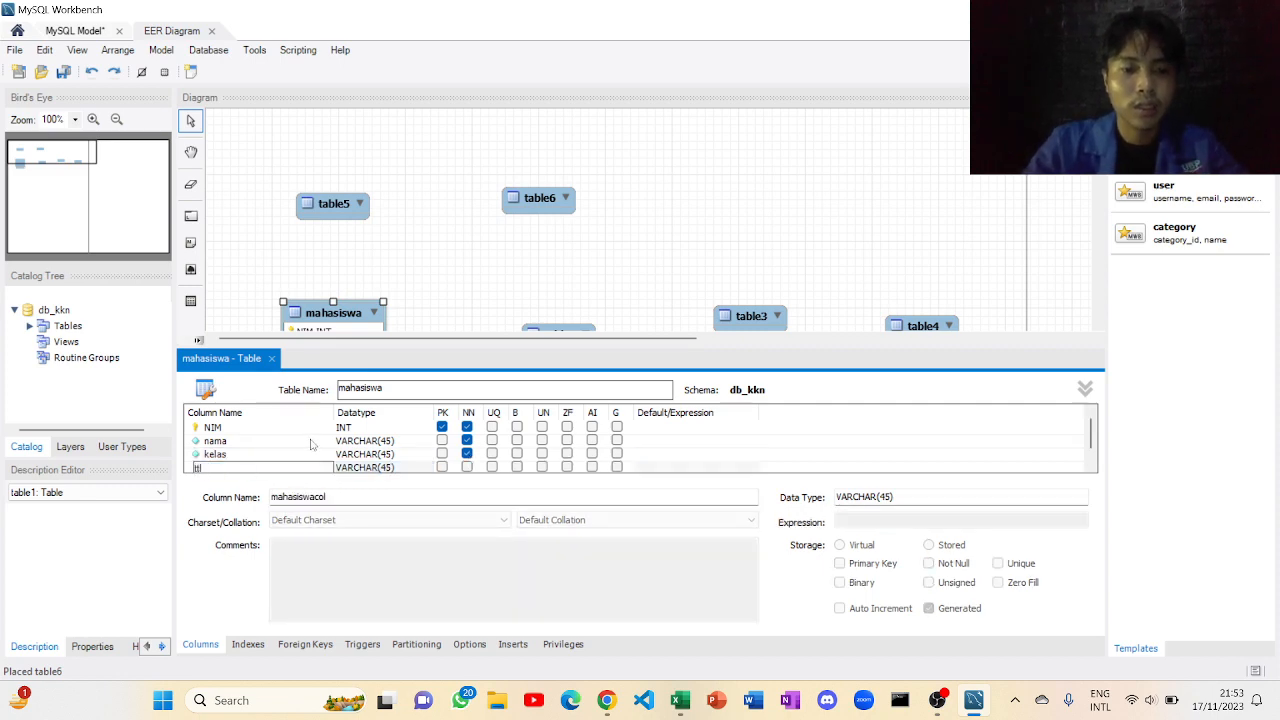
key("Return")
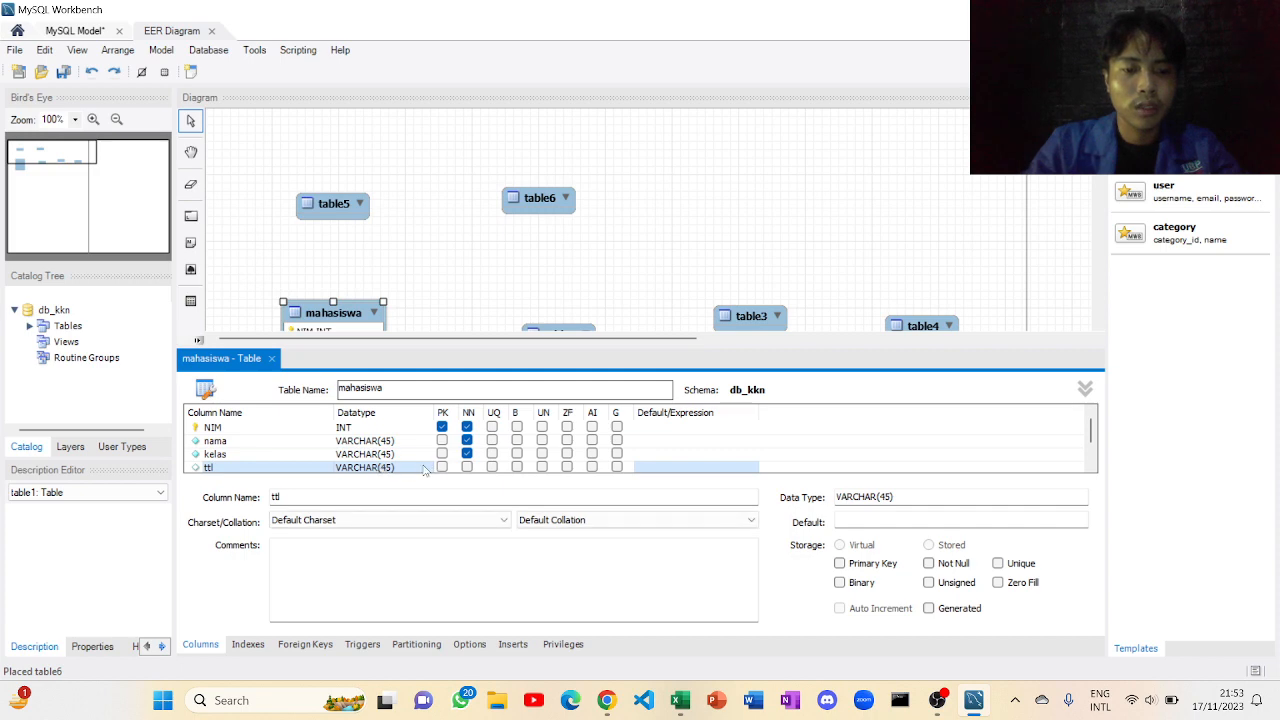
double_click(423, 468)
left_click(425, 468)
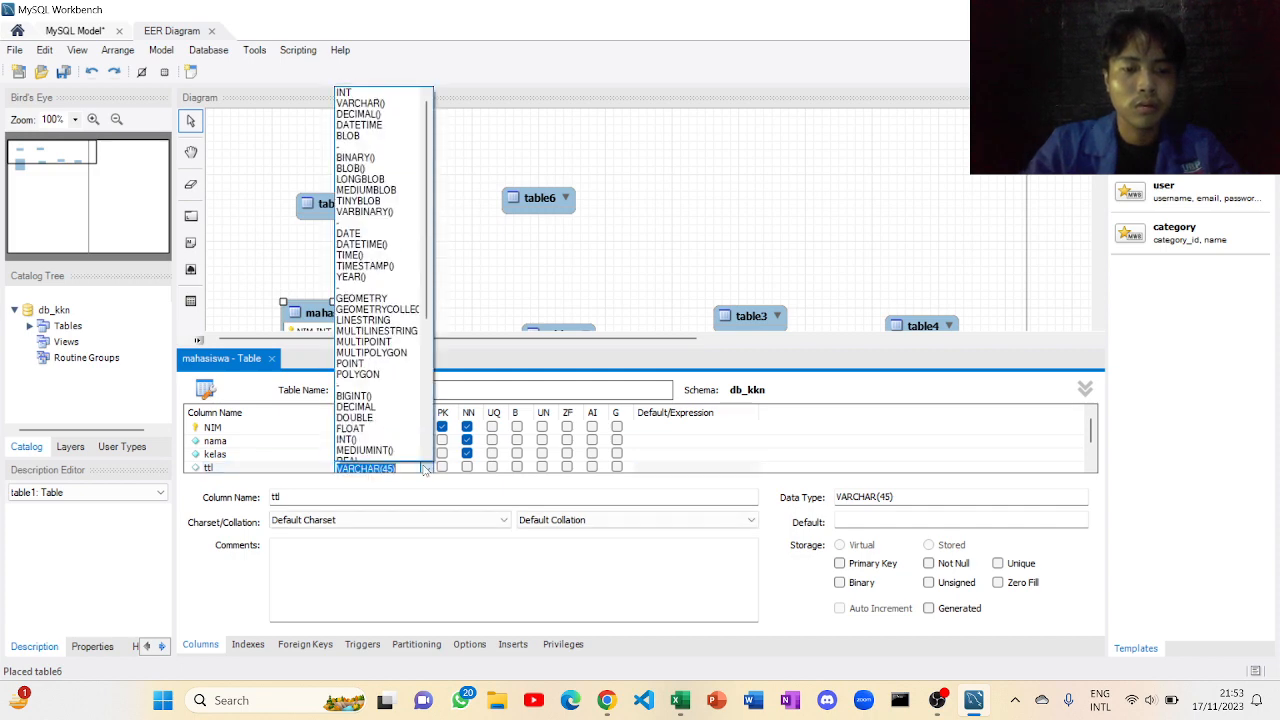
left_click(370, 234)
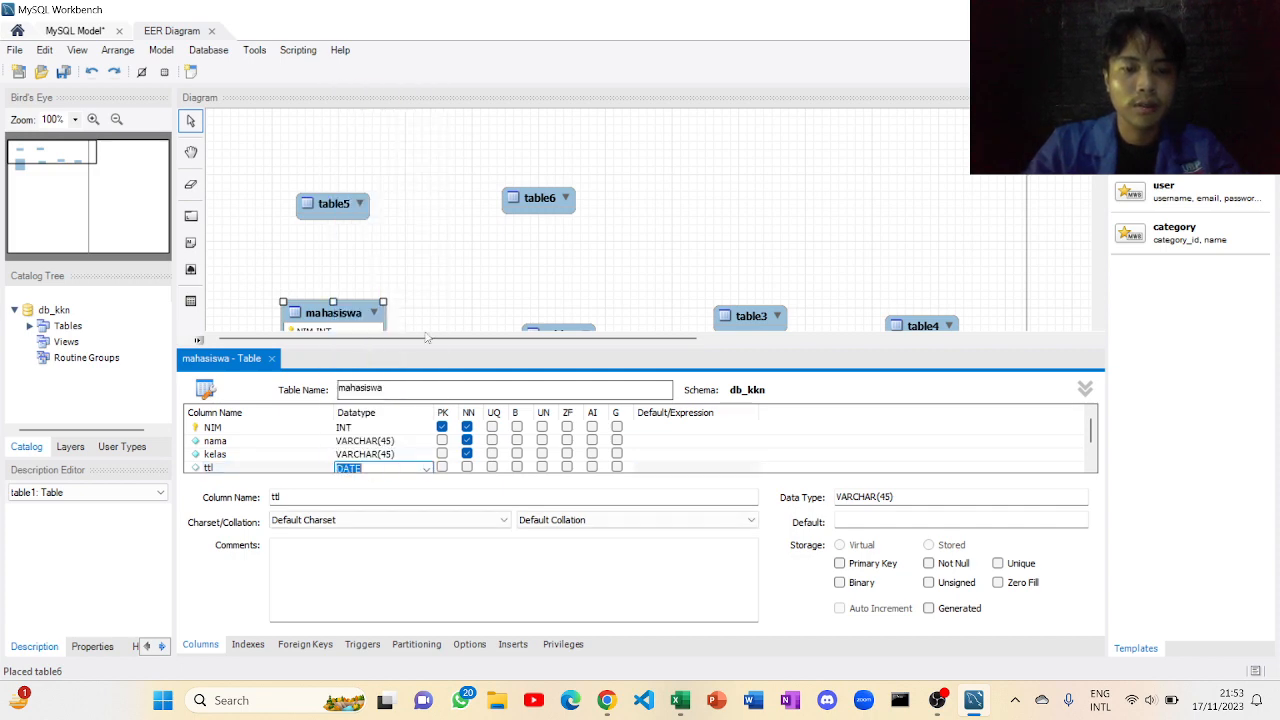
left_click(466, 467)
left_click(466, 467)
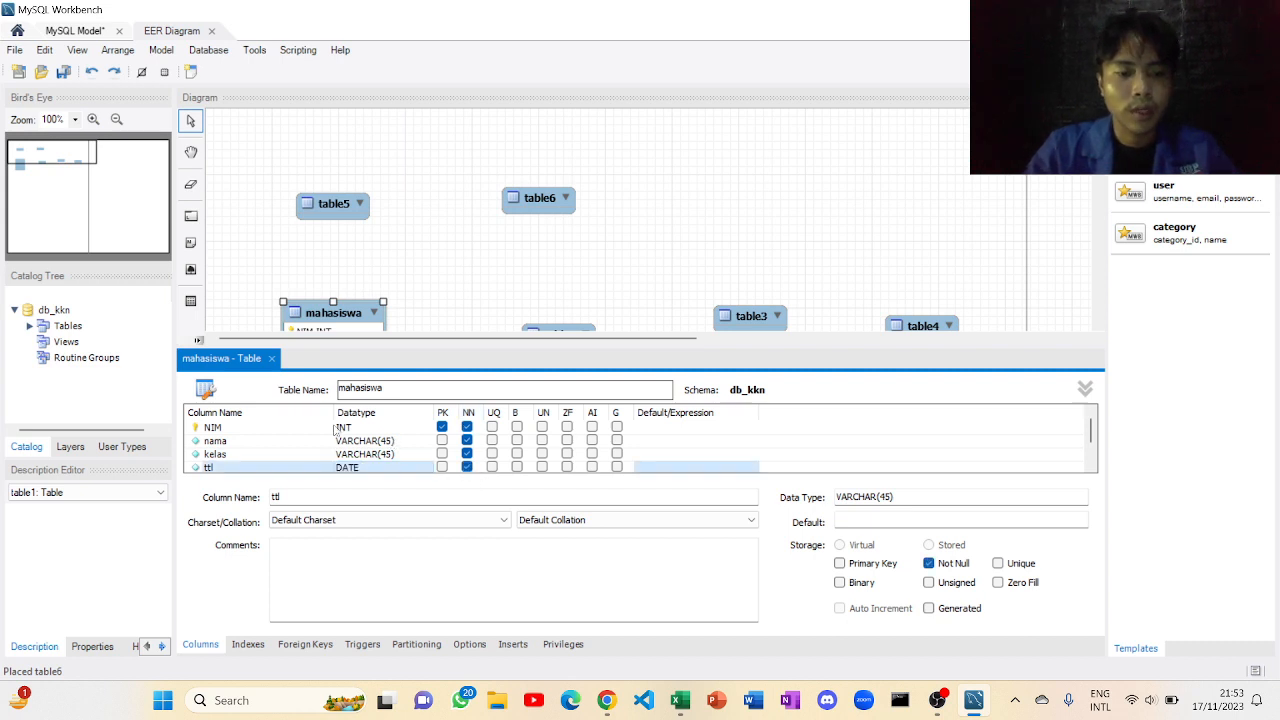
Step: Check the planned columns in the basdat workbook in Excel and add an INT column named id_prodi to the mahasiswa table
scroll(304, 457, "down", 1)
double_click(304, 457)
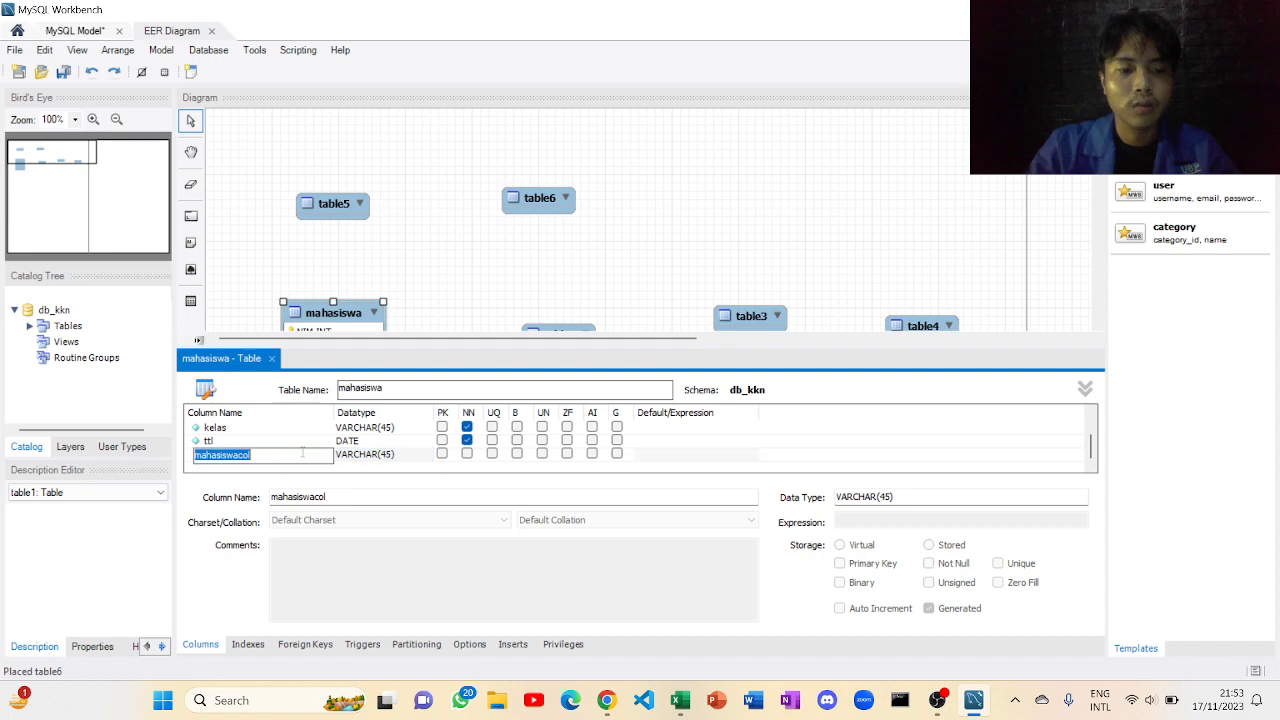
key("BackSpace")
left_click(680, 702)
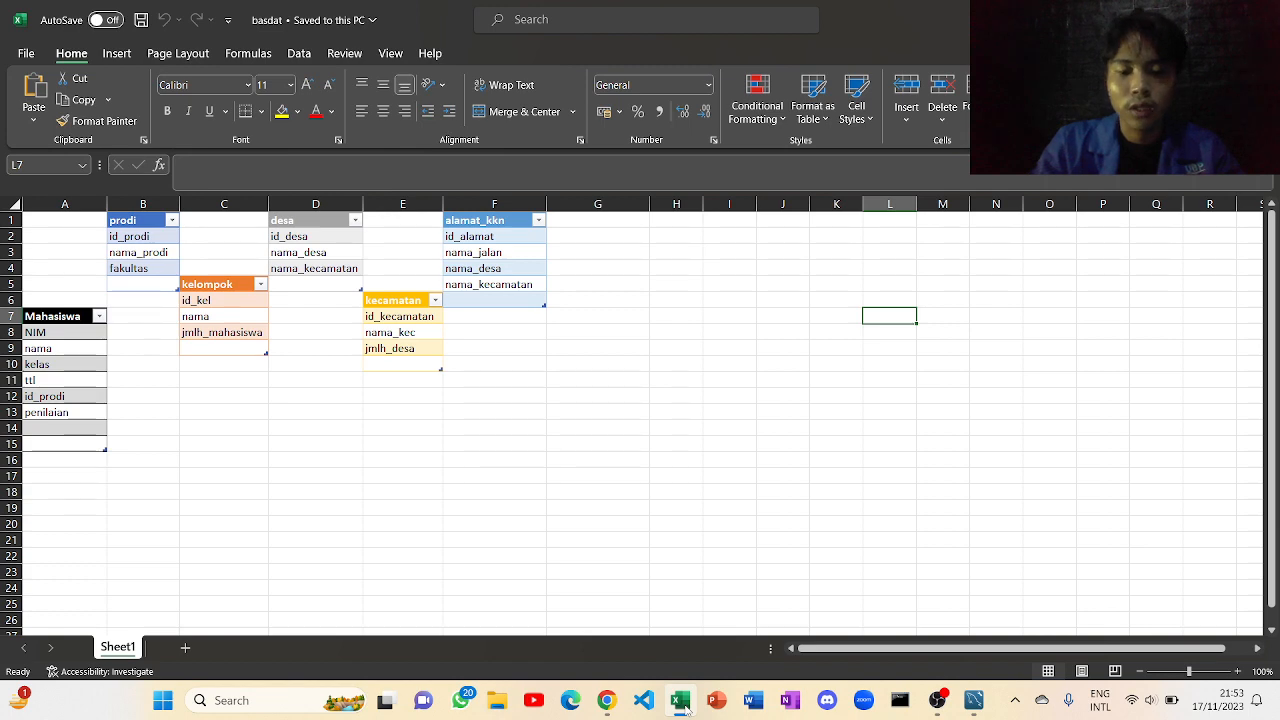
left_click(680, 702)
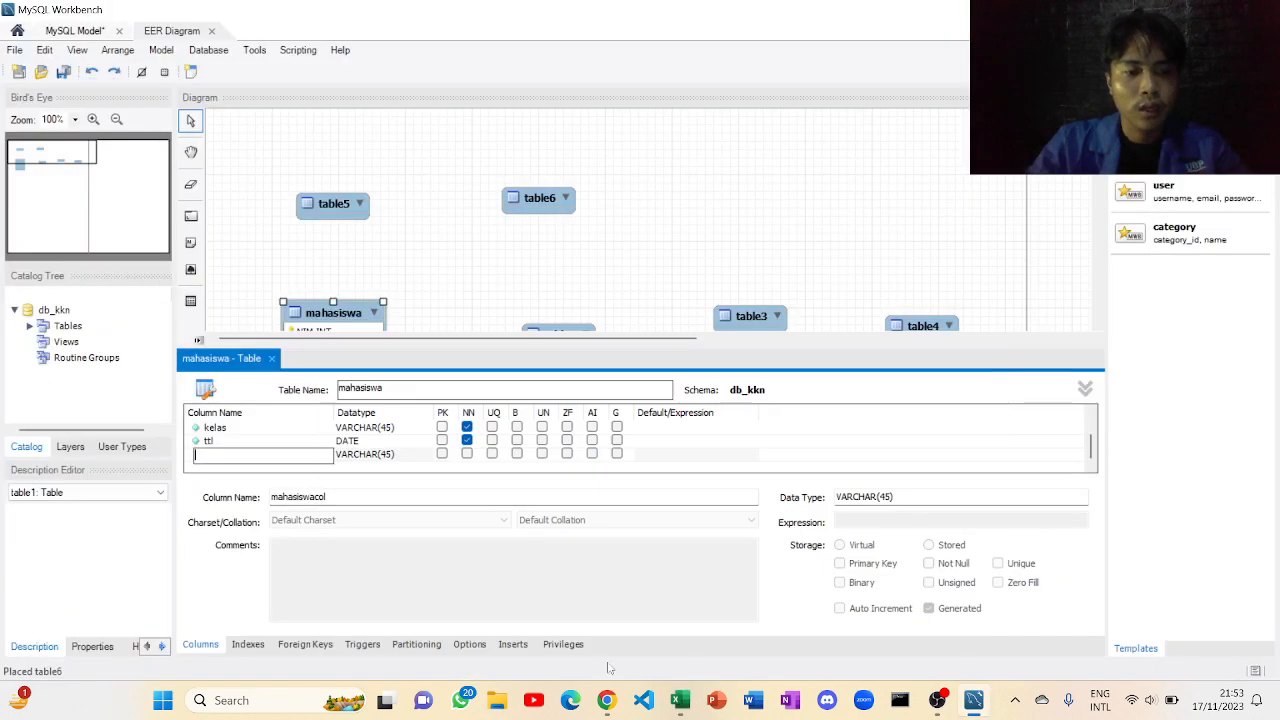
type("id_")
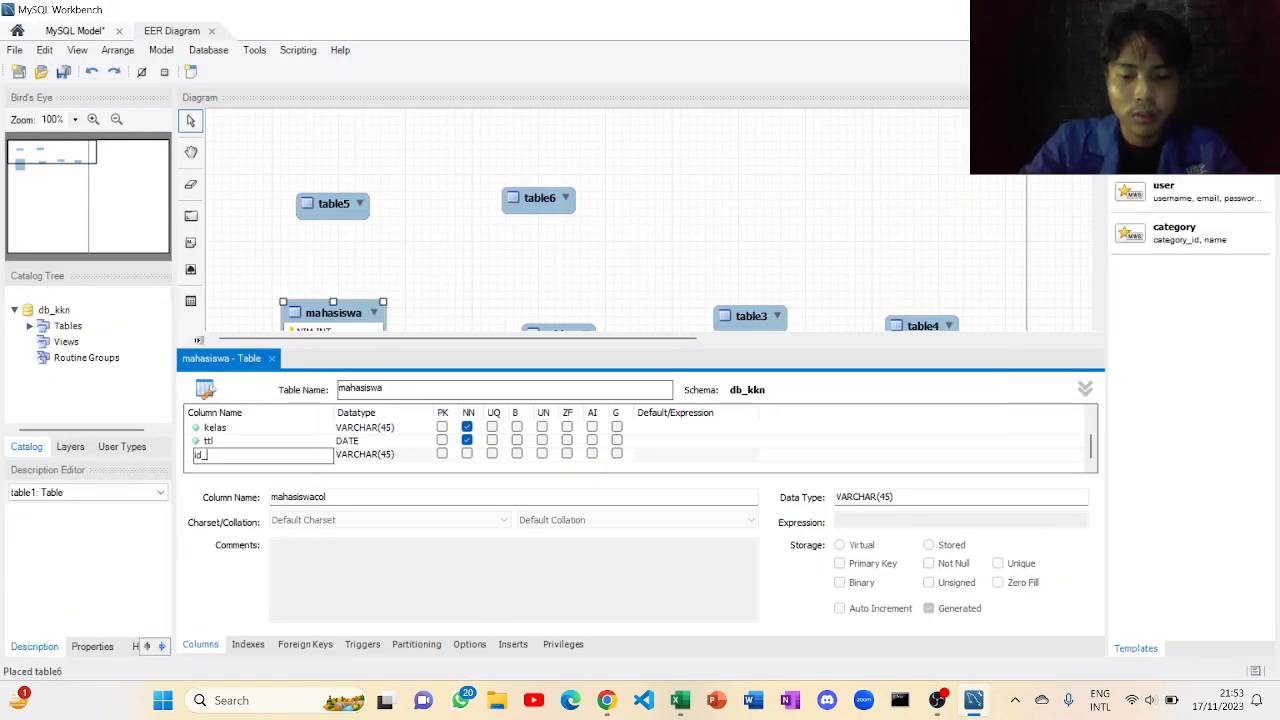
type("prodi")
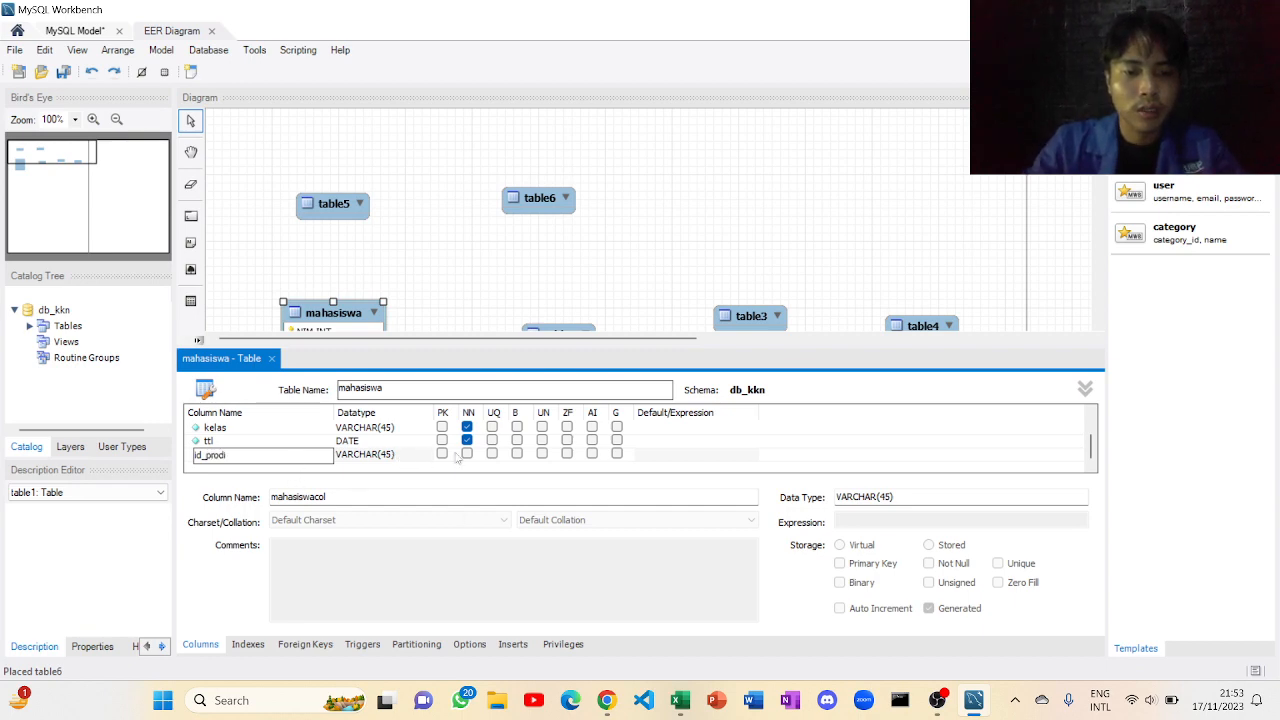
key("Return")
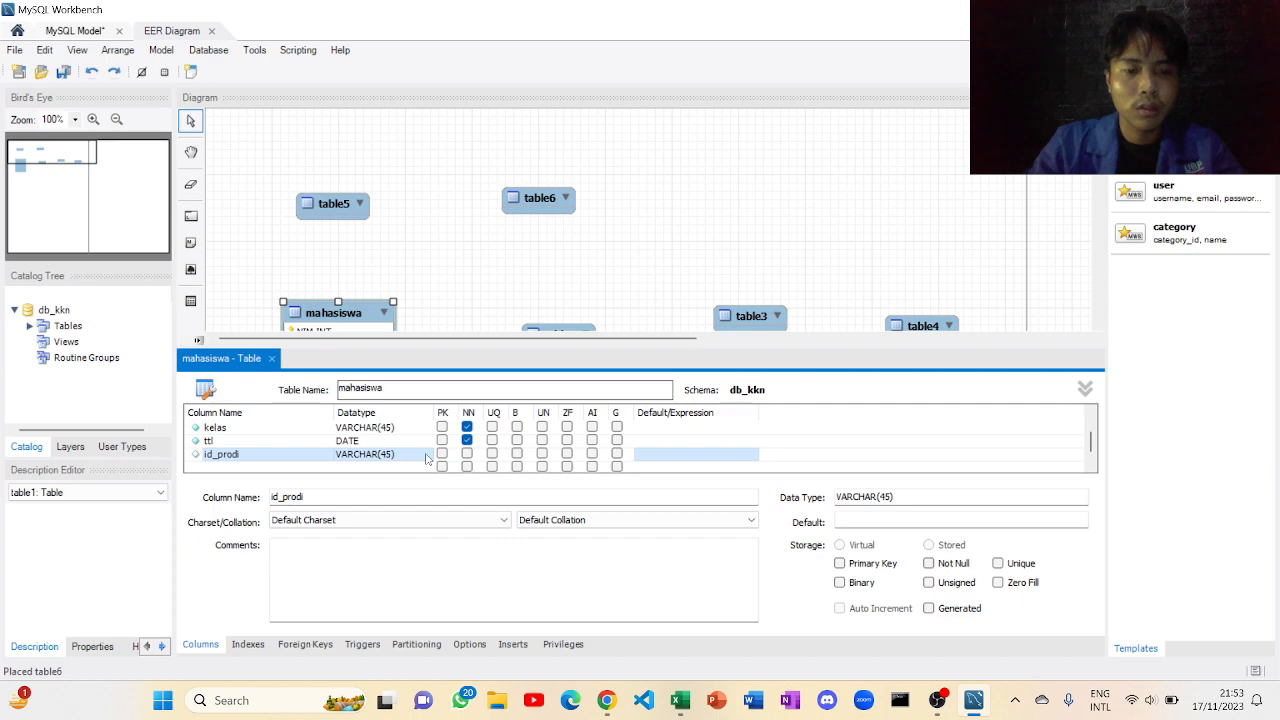
left_click(425, 458)
left_click(426, 456)
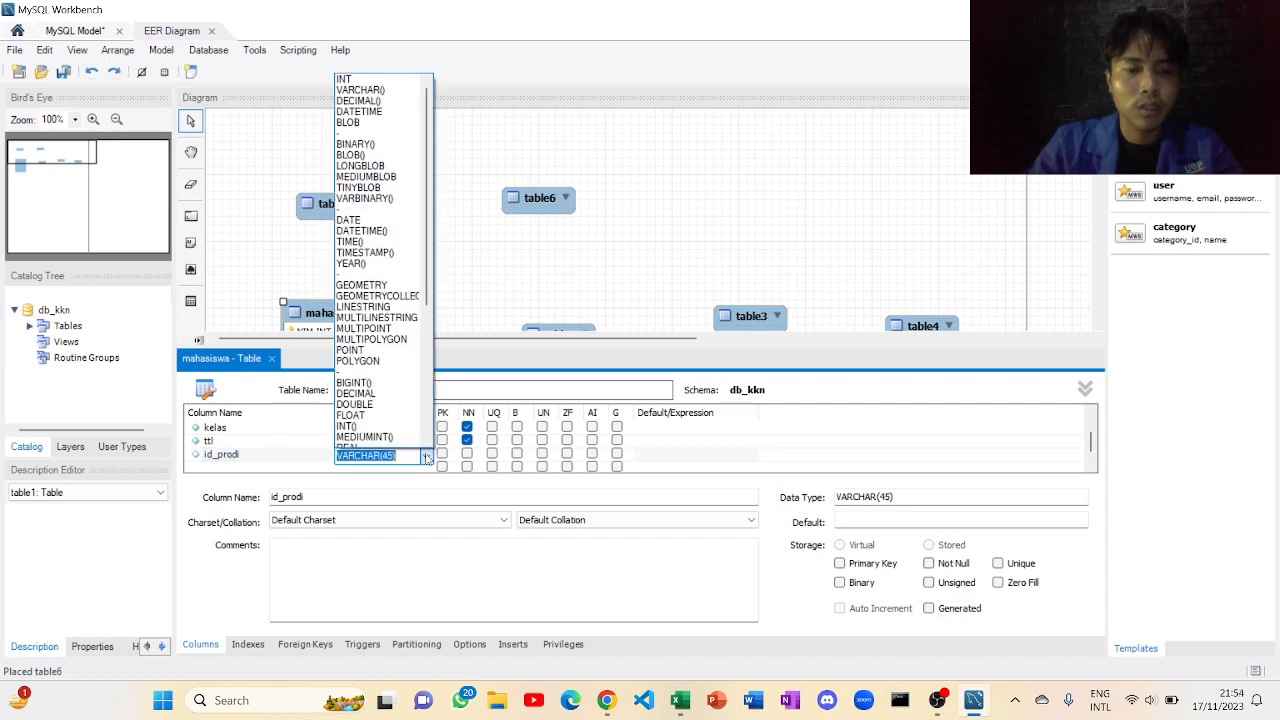
left_click(342, 79)
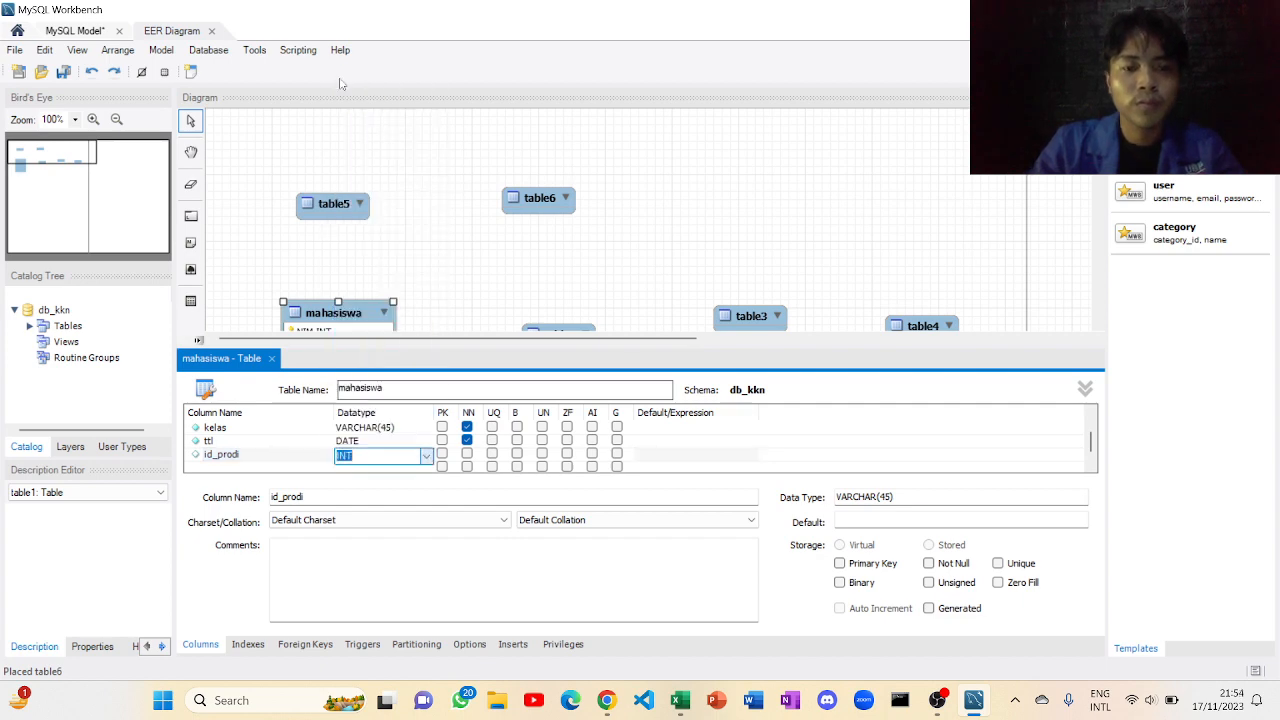
Step: Add an INT column named nilai to the mahasiswa table and mark both nilai and id_prodi as not null
left_click(289, 467)
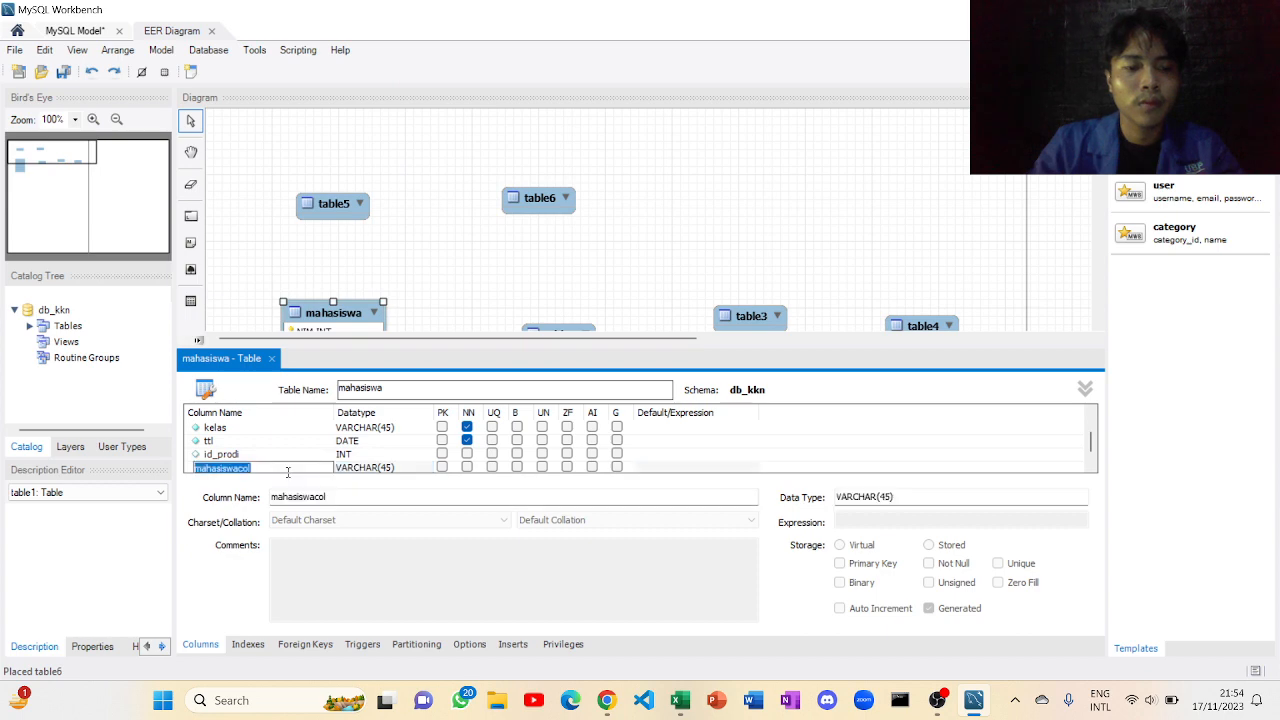
type("nilai")
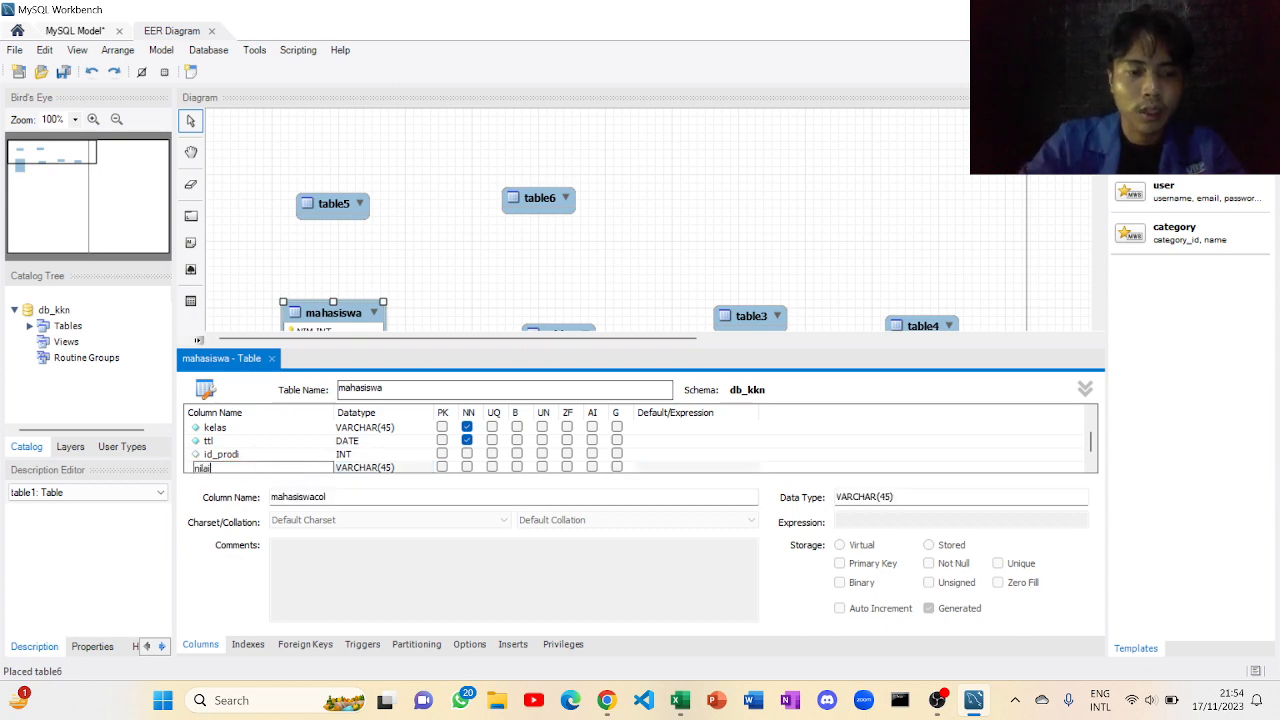
key("Return")
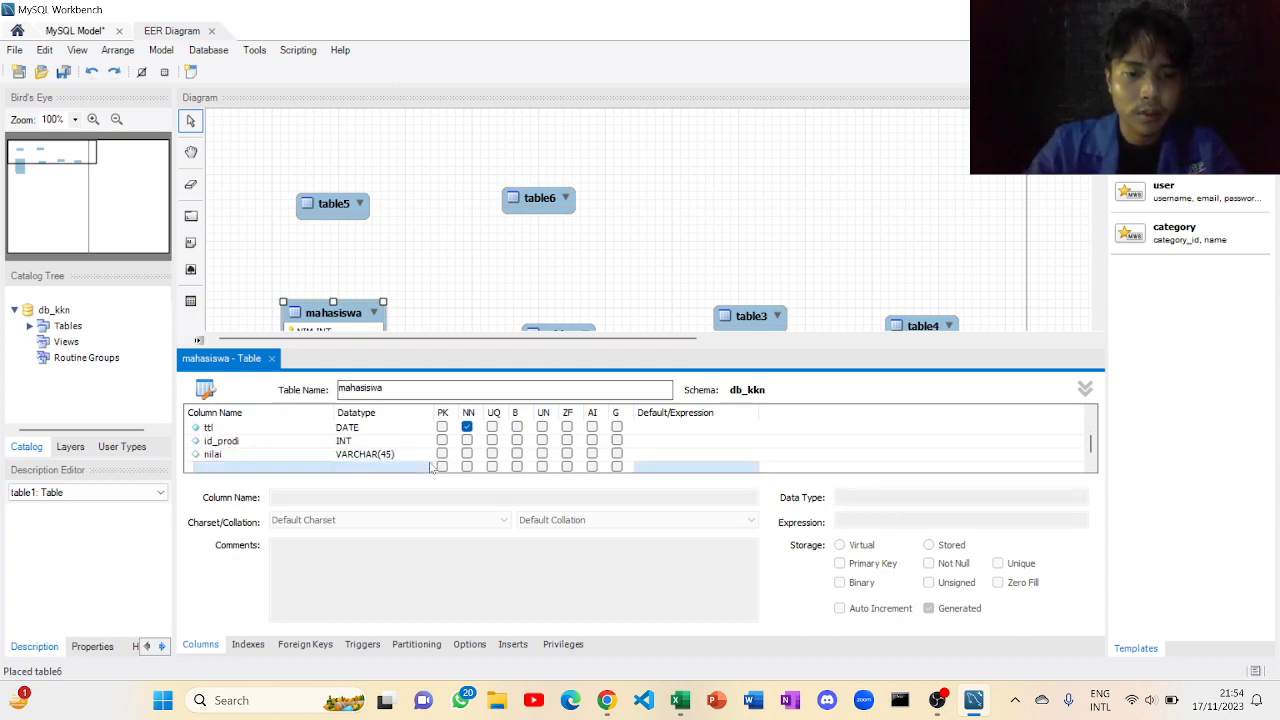
key("Up")
key("Up")
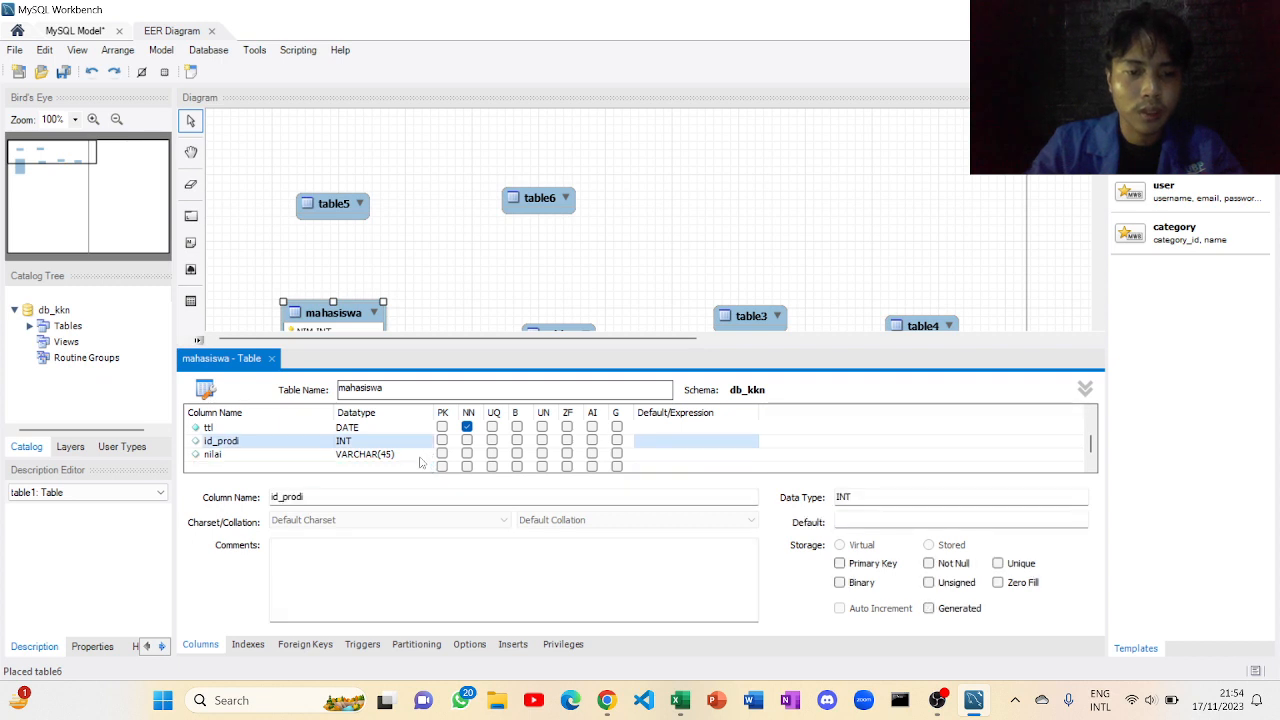
left_click(421, 458)
left_click(421, 460)
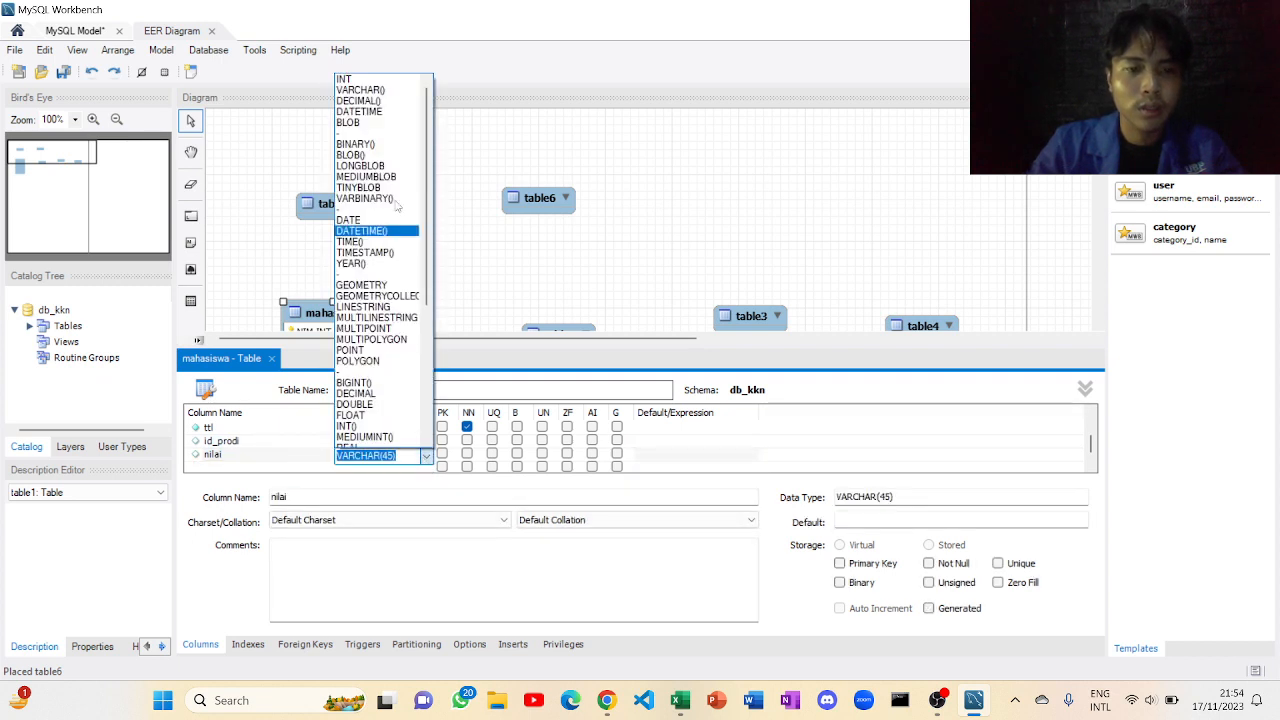
left_click(380, 82)
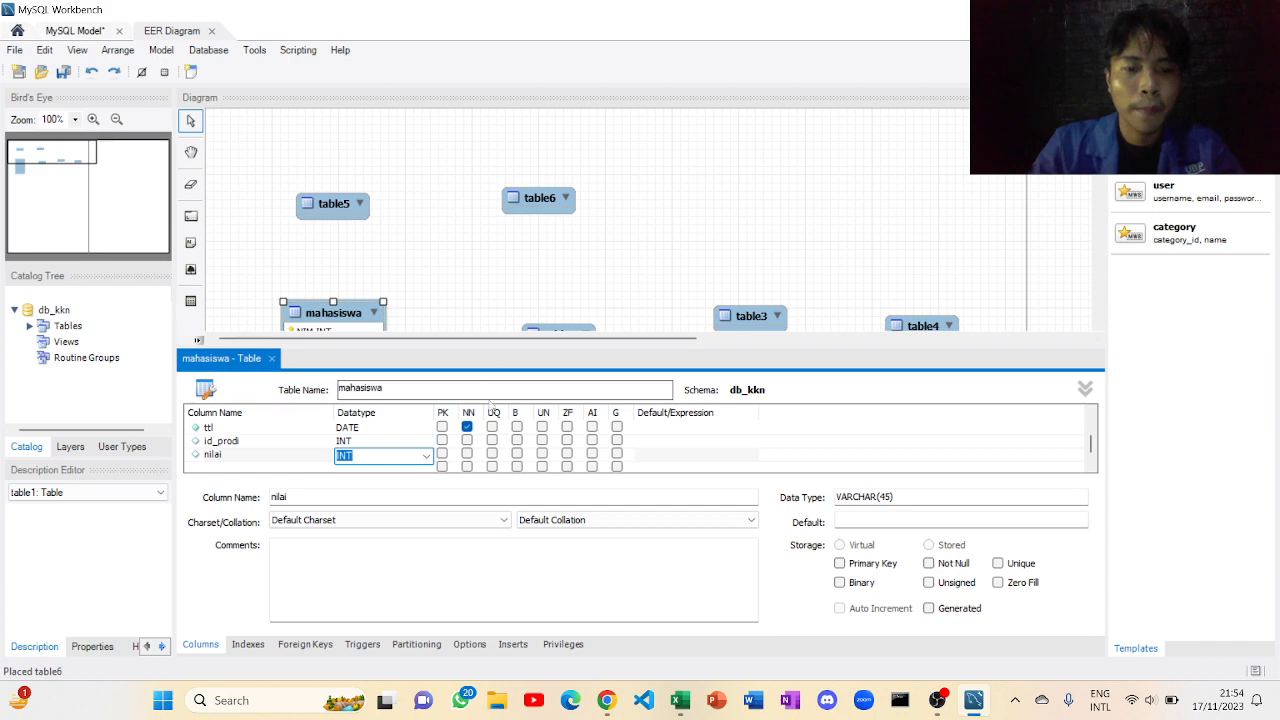
left_click(467, 454)
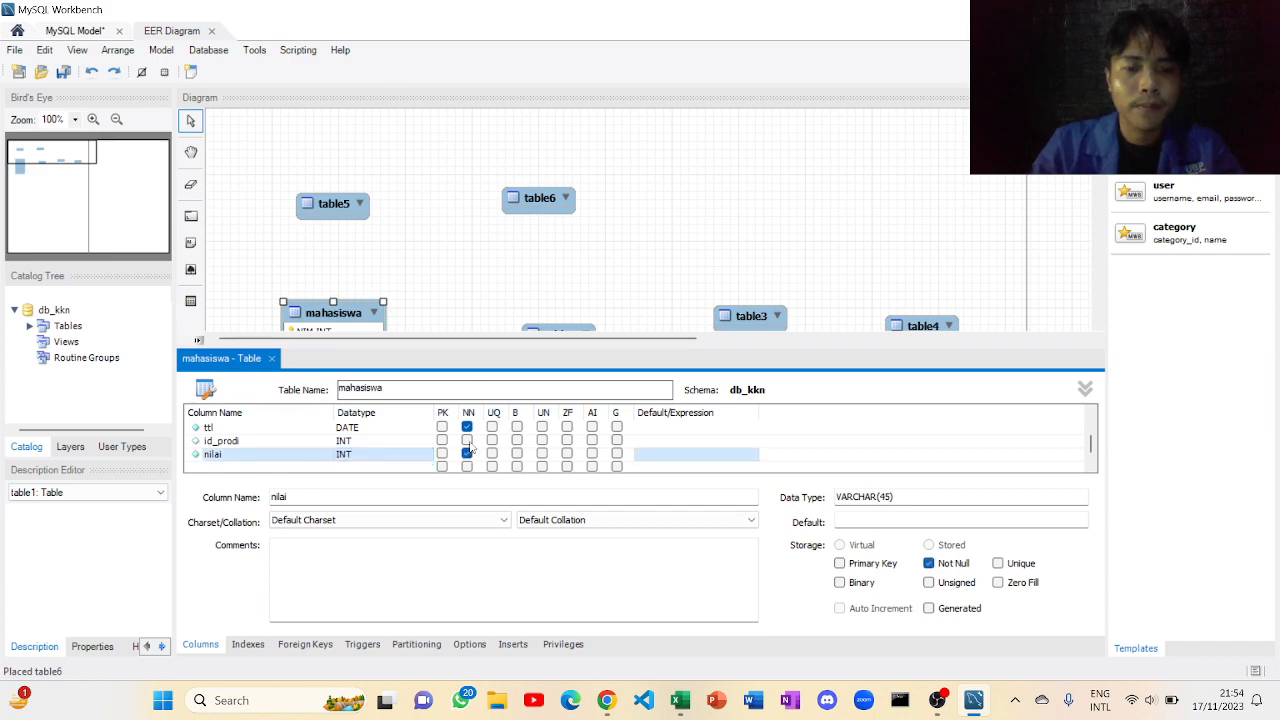
left_click(467, 441)
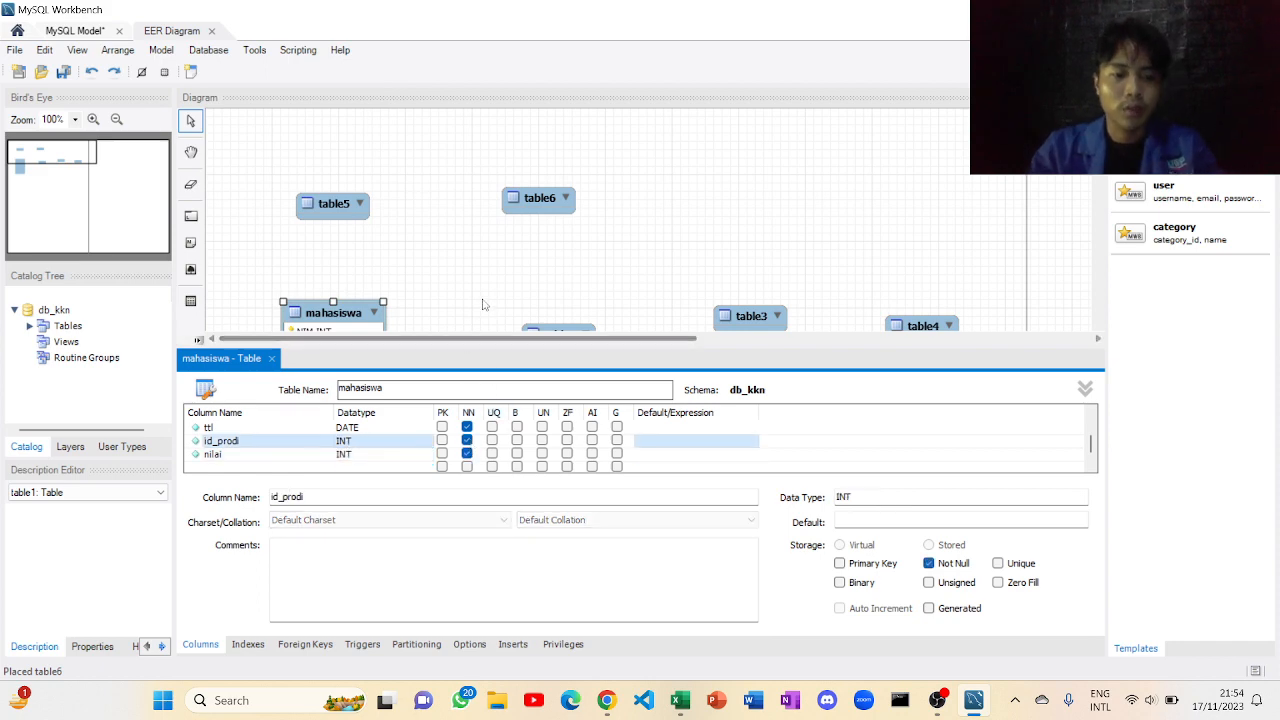
Step: Open table2 for editing, check the planned table names in the Excel workbook, and rename the table to prodi
scroll(569, 285, "down", 2)
double_click(569, 283)
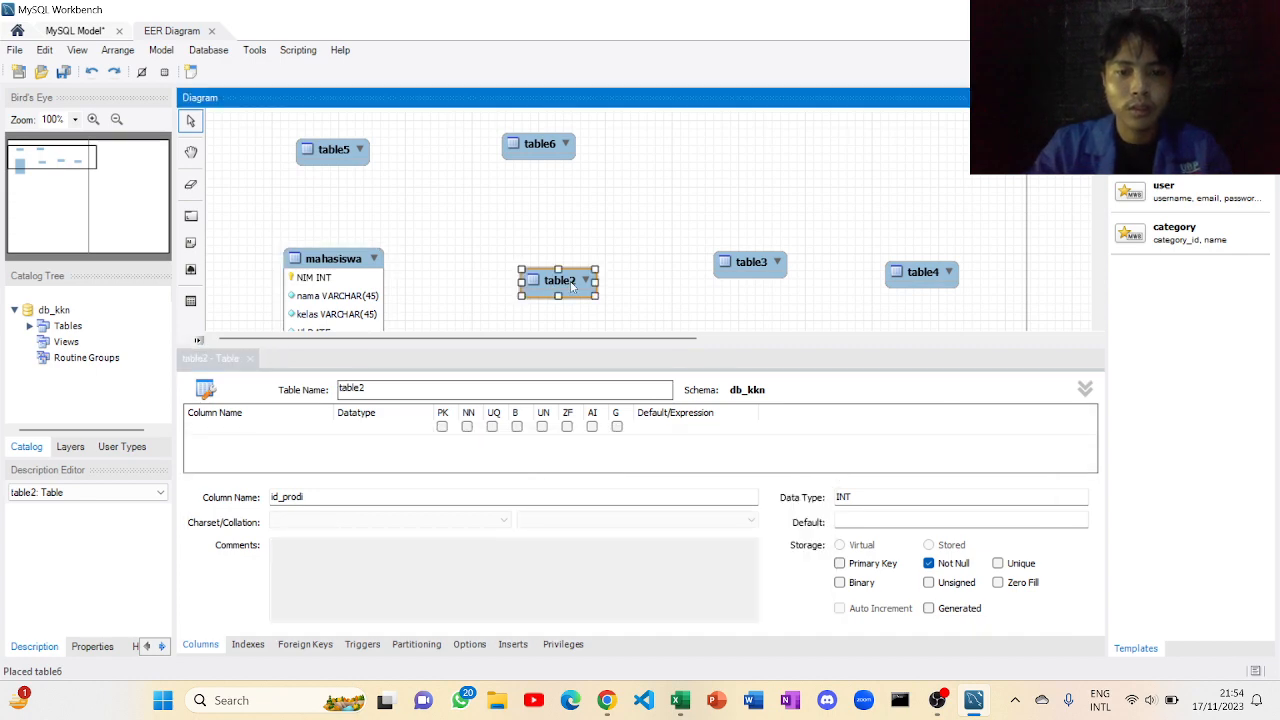
double_click(430, 389)
key("BackSpace")
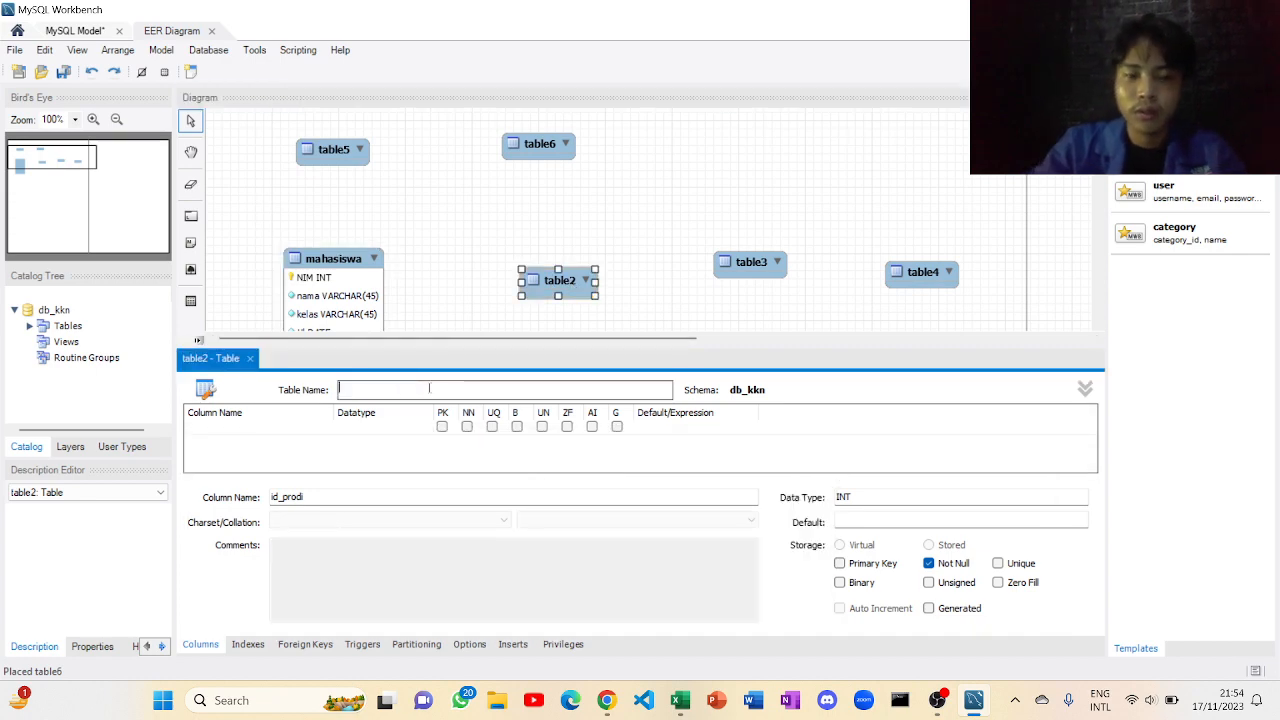
left_click(680, 706)
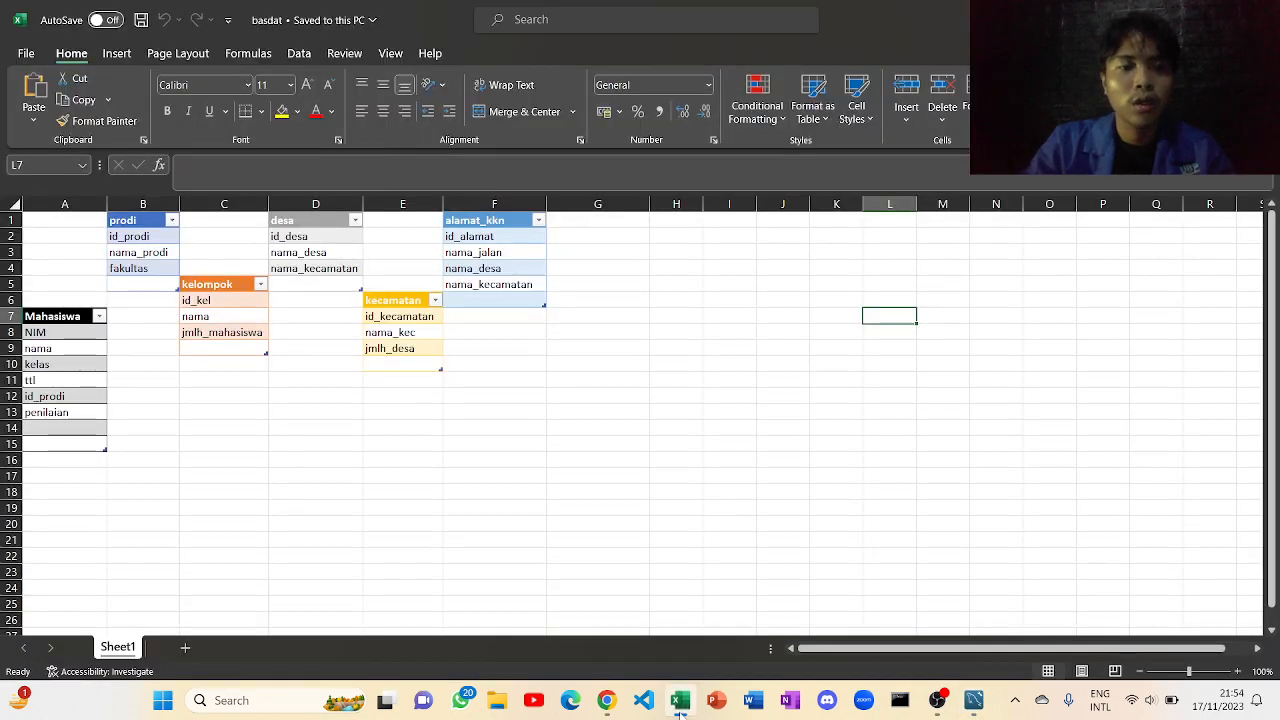
left_click(680, 706)
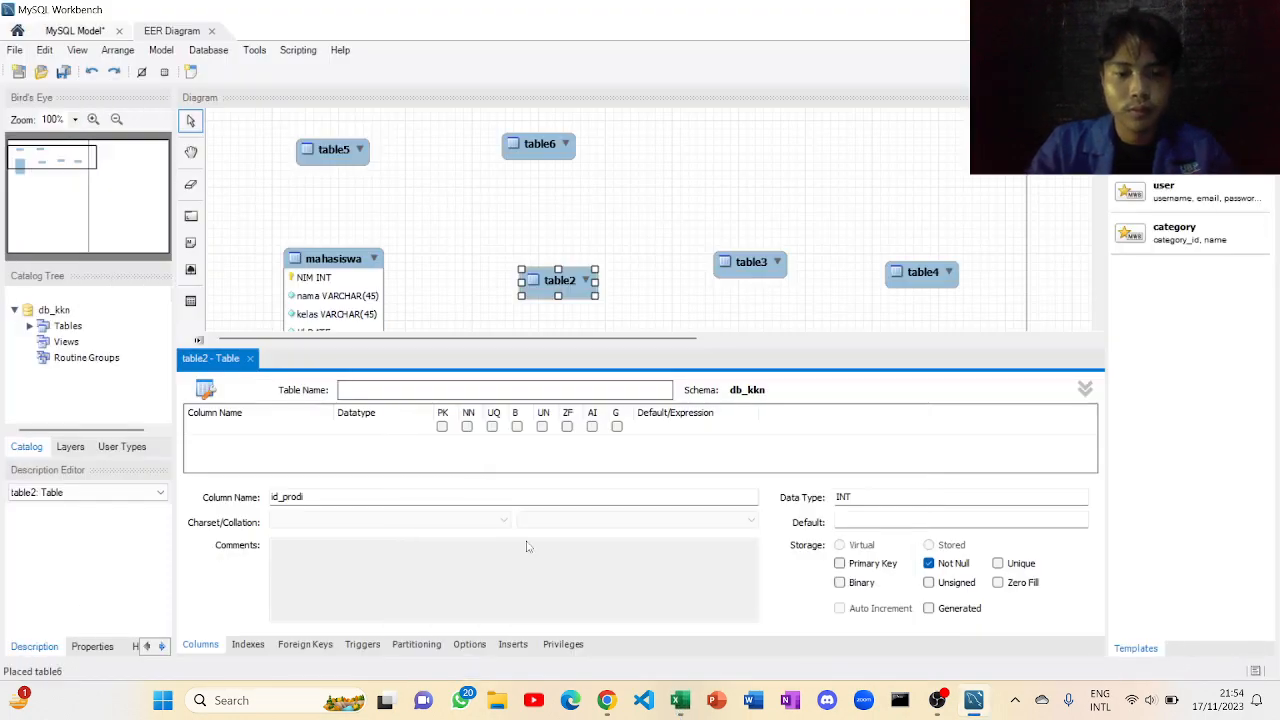
type("prodi")
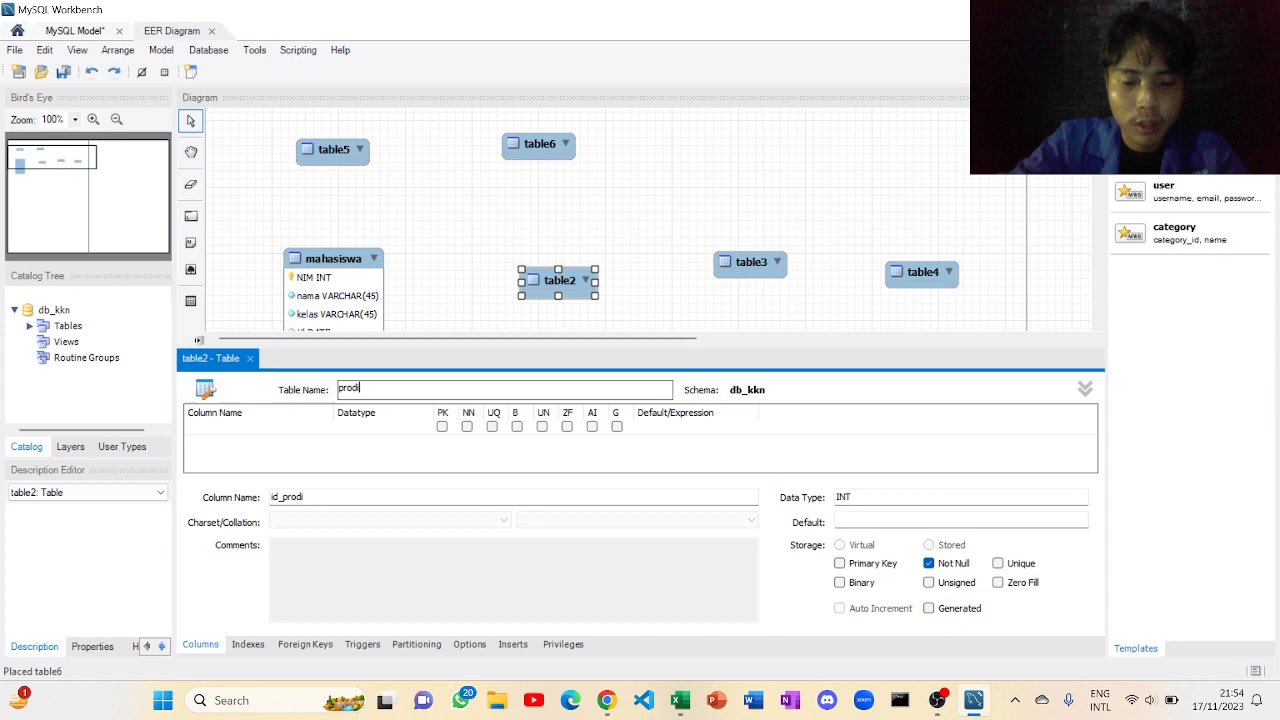
Step: Add an INT column named id_prodi to the prodi table and mark it as primary key
double_click(262, 427)
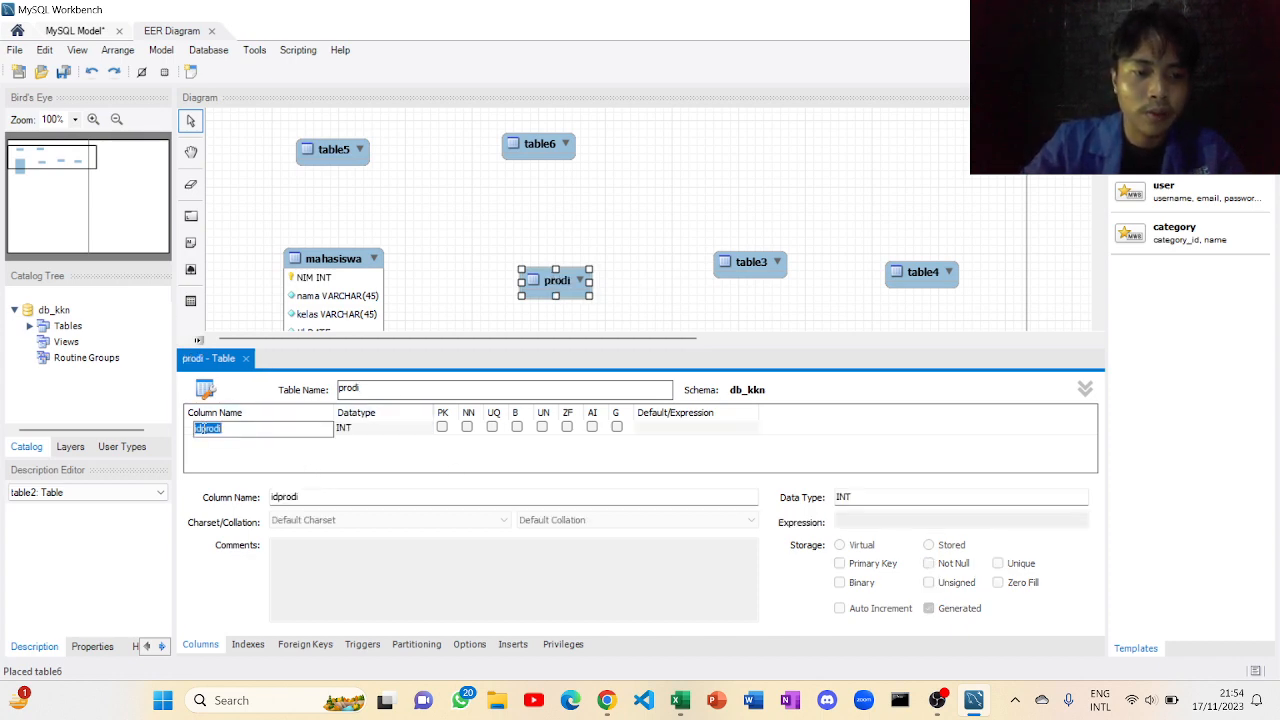
left_click(203, 428)
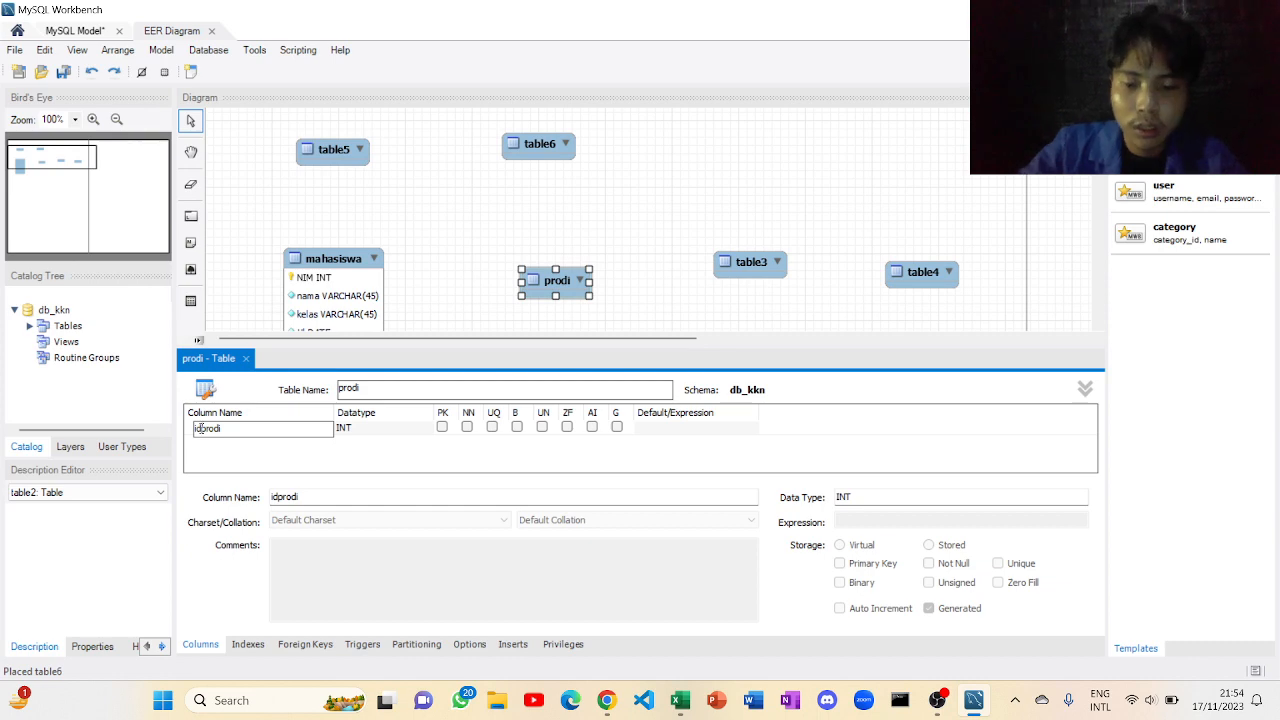
type("_")
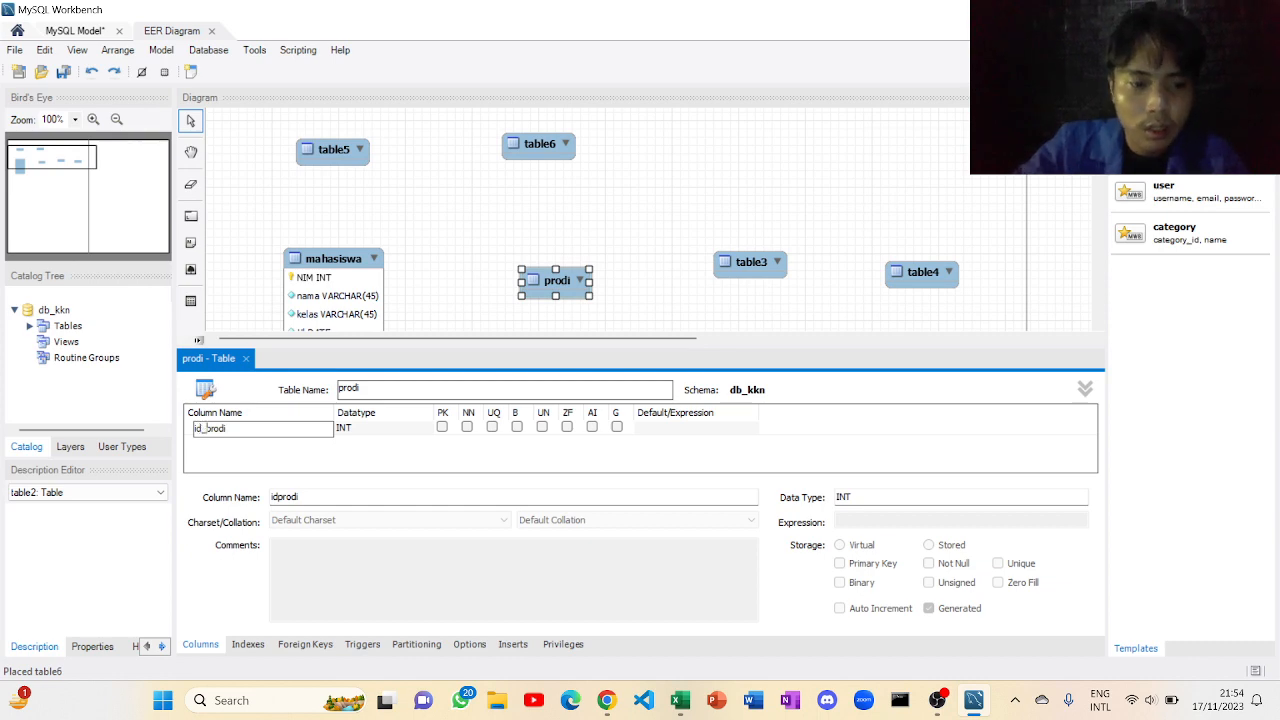
left_click(440, 427)
Step: Add a VARCHAR(45) column named nama_prodi to the prodi table and mark it as not null
left_click(288, 455)
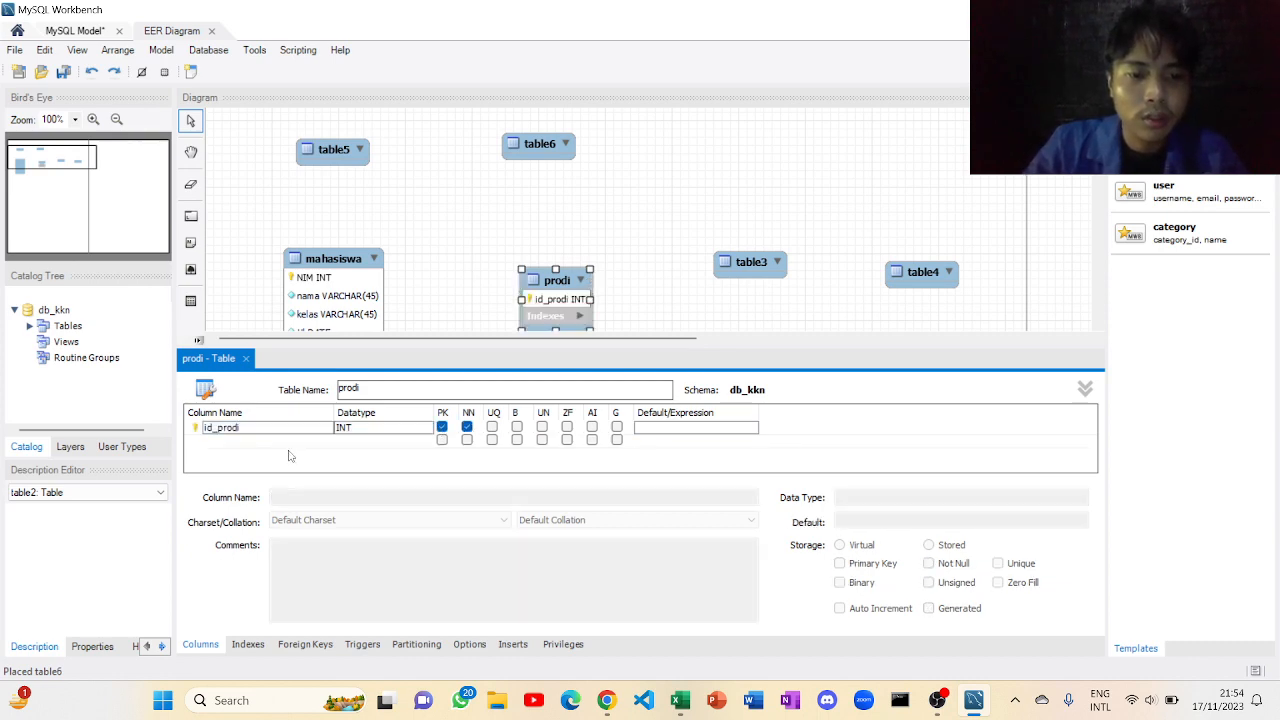
double_click(290, 443)
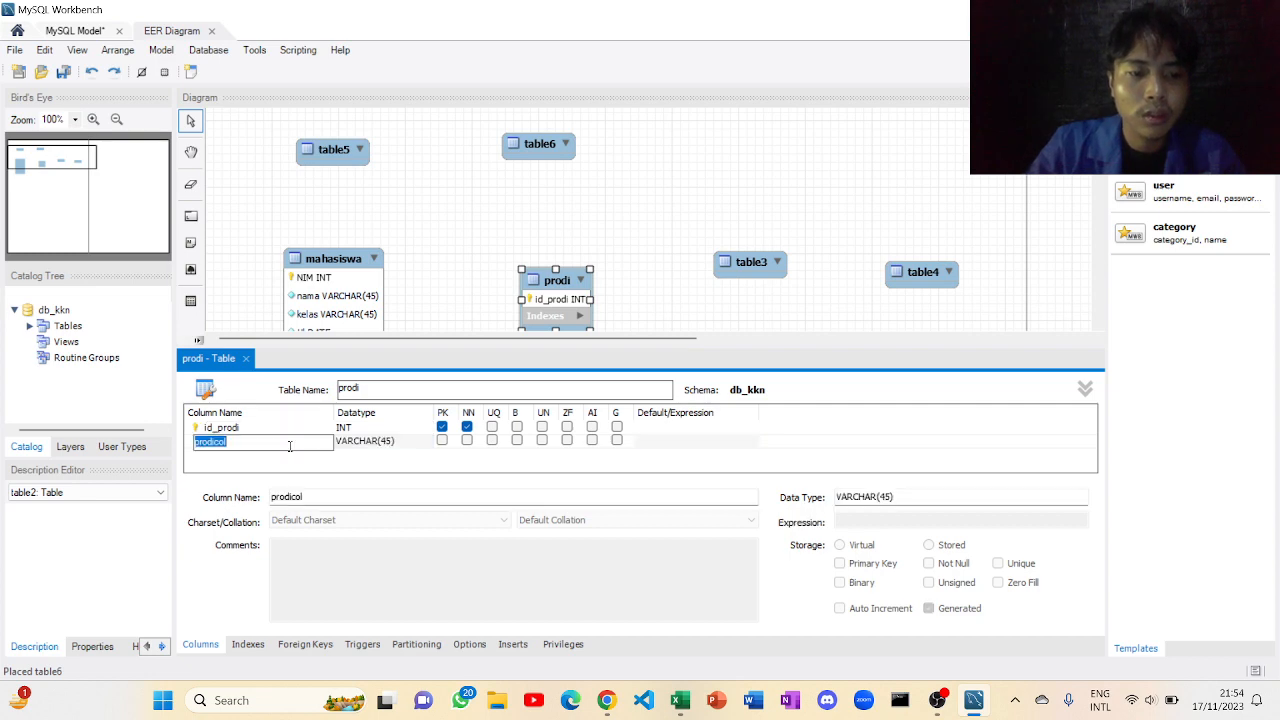
key("BackSpace")
type("nama")
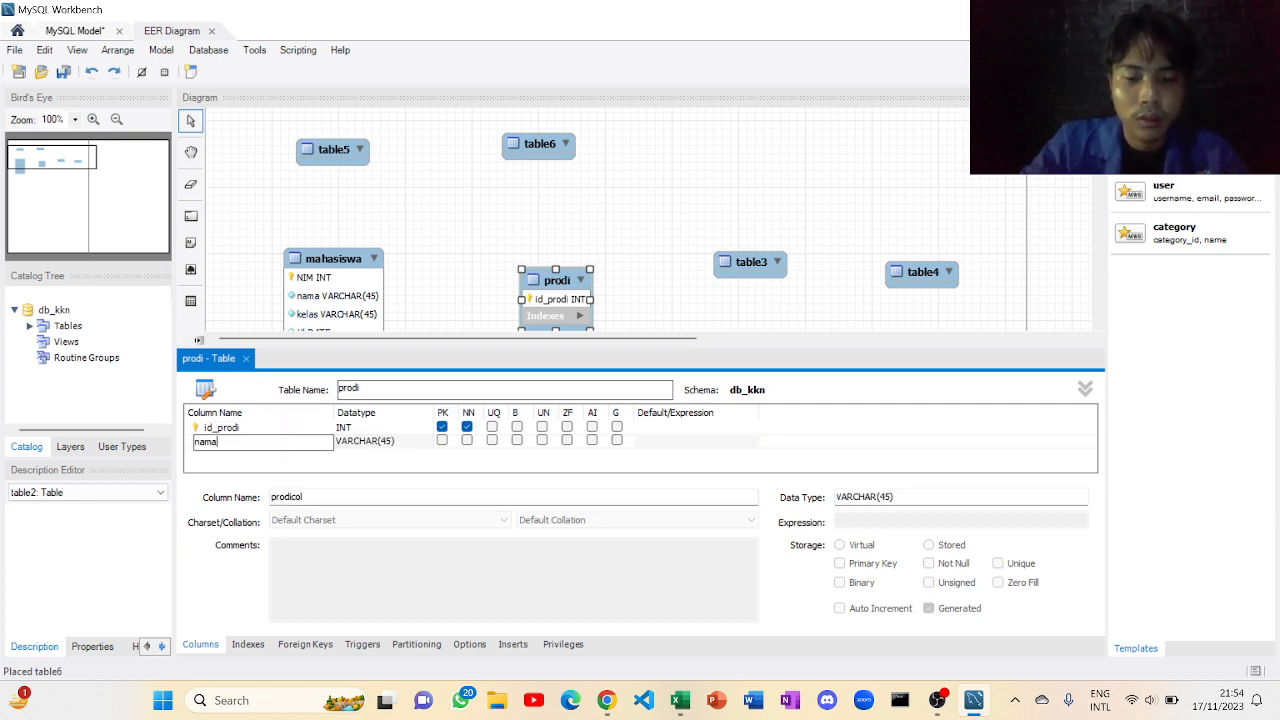
type("_prodi")
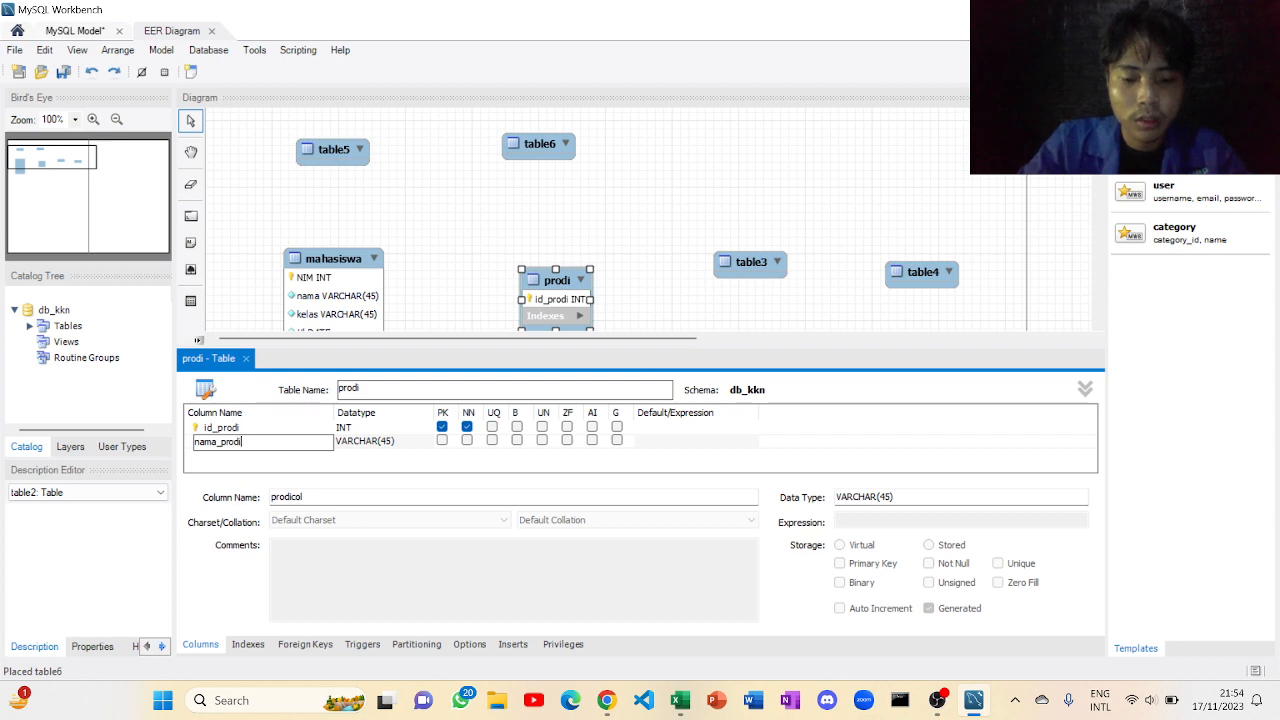
left_click(467, 442)
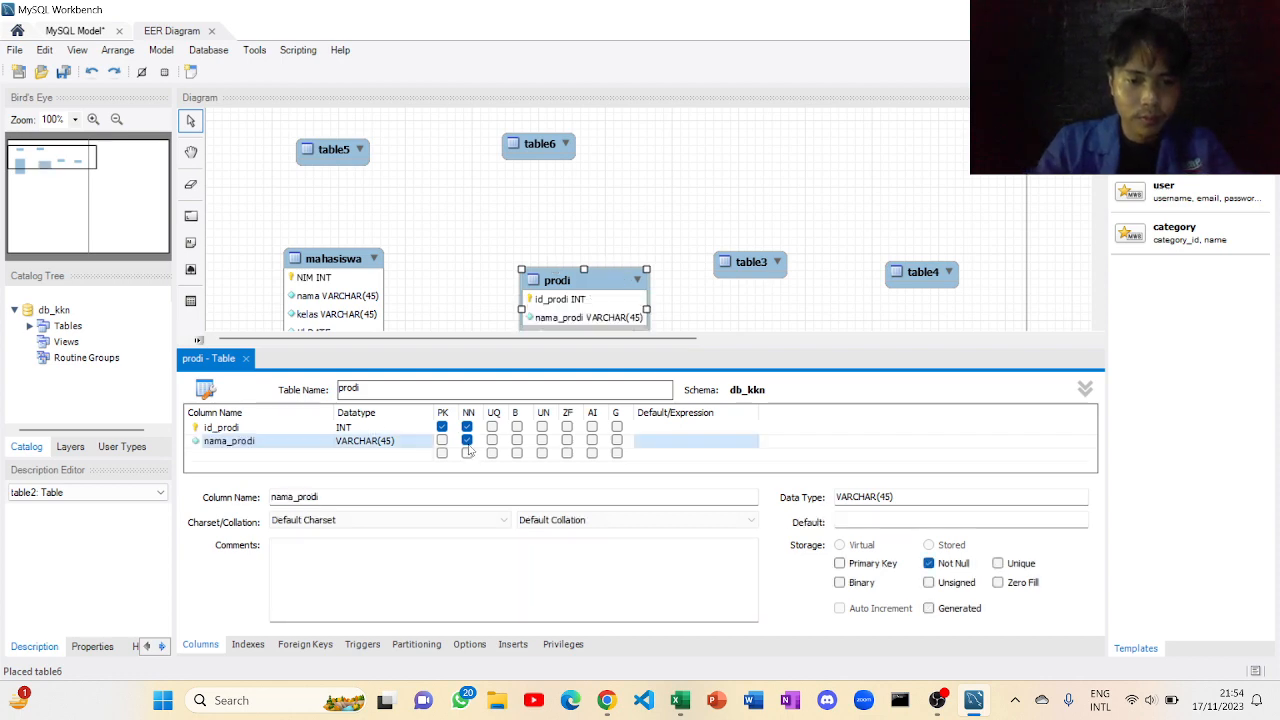
Step: Add a VARCHAR(45) column named fakultas to the prodi table and mark it as not null
double_click(240, 454)
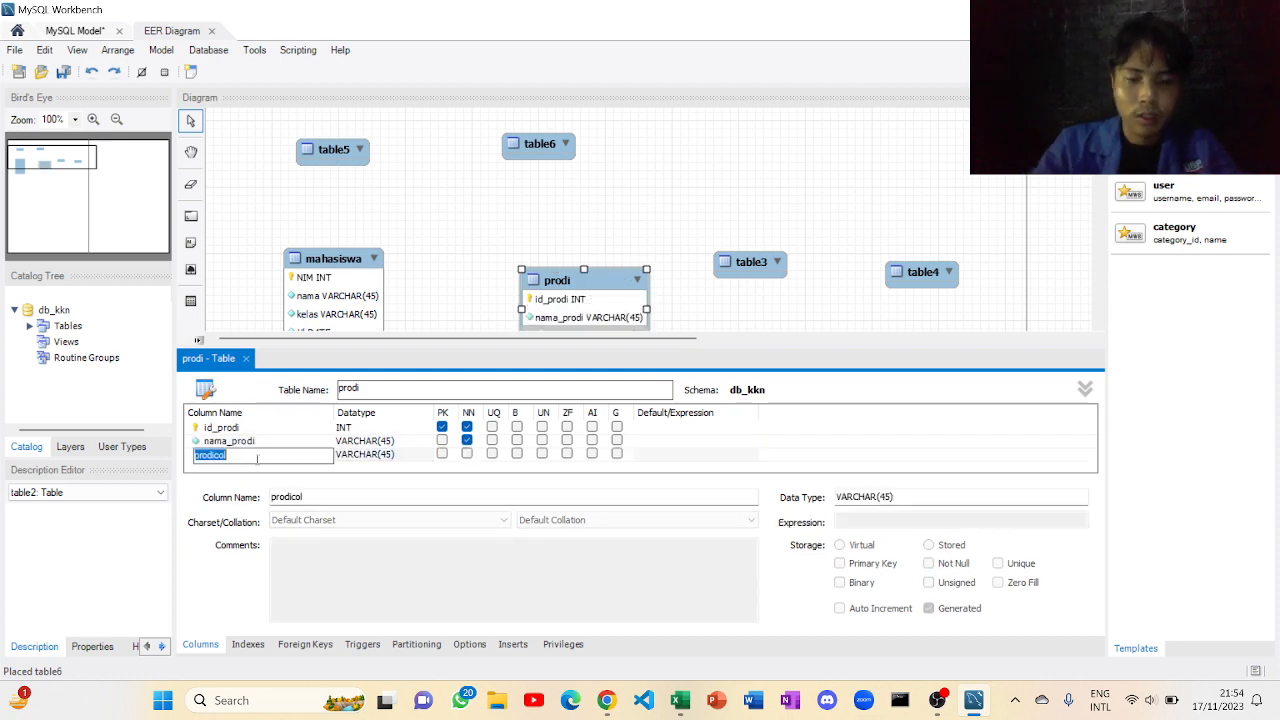
type("fakultas")
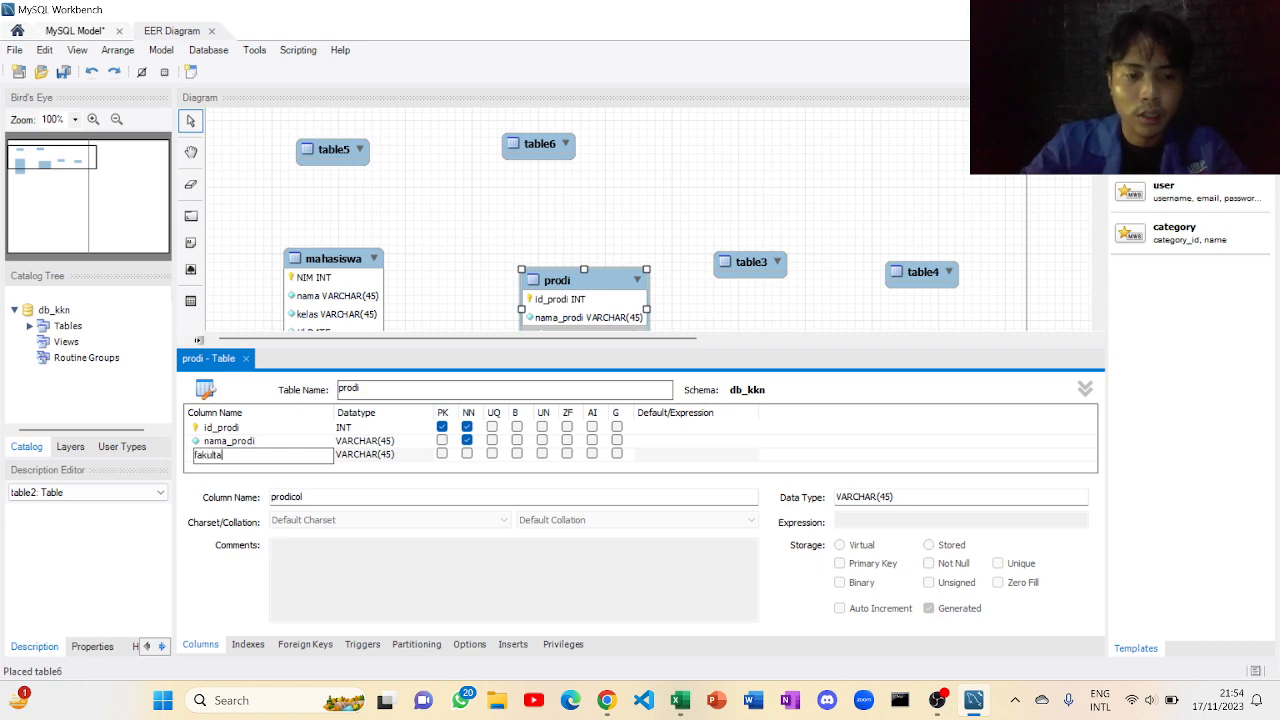
left_click(466, 454)
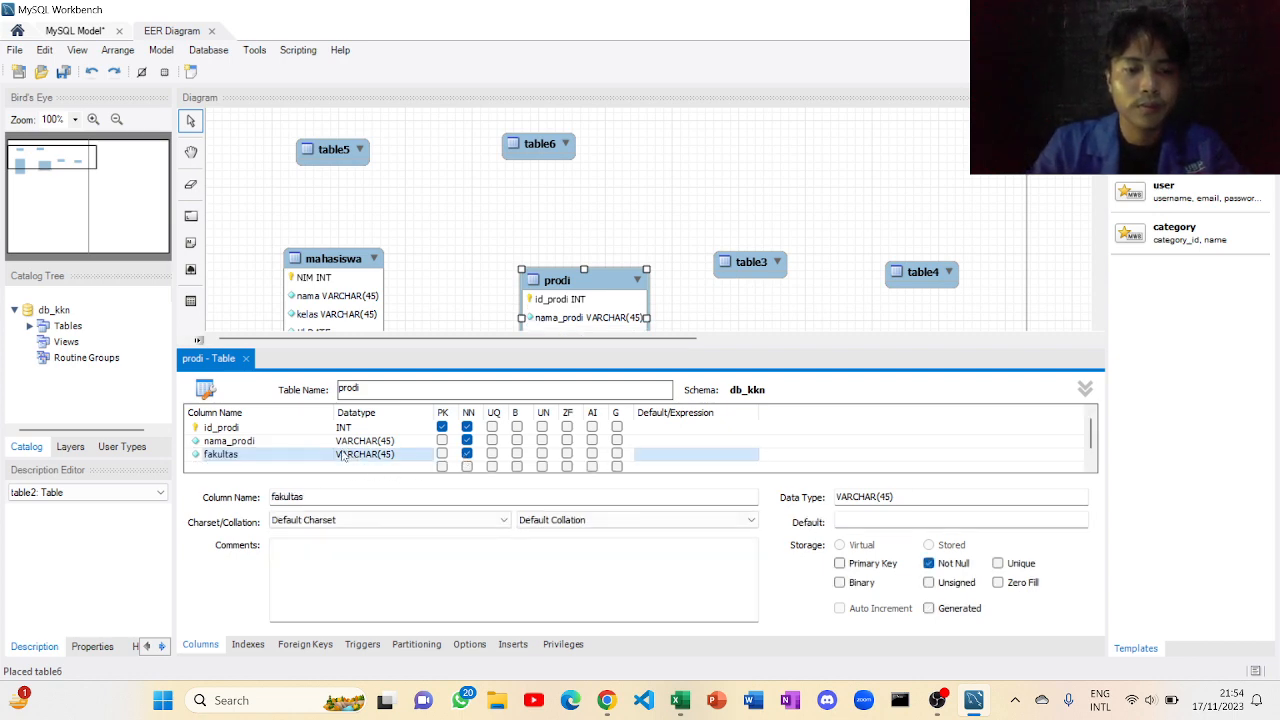
Step: Open table3 for editing, check the planned table names in the Excel workbook, and rename the table to kelompok
scroll(581, 289, "down", 2)
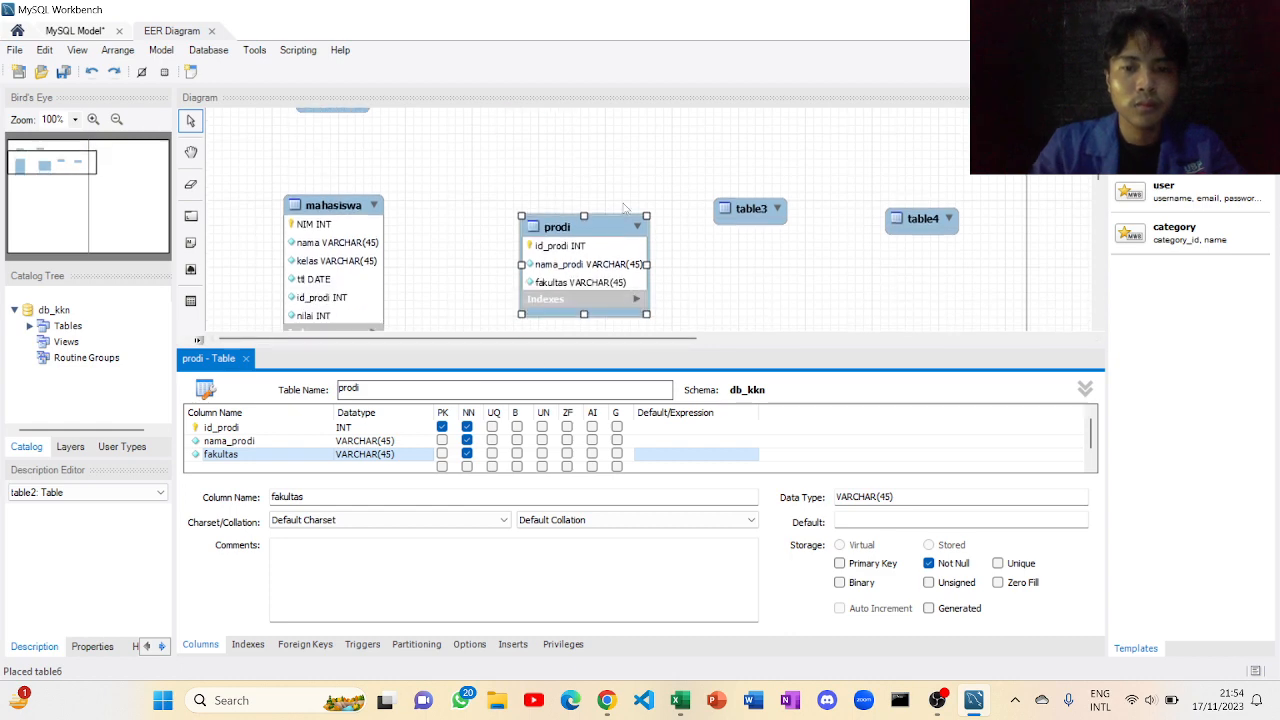
double_click(741, 207)
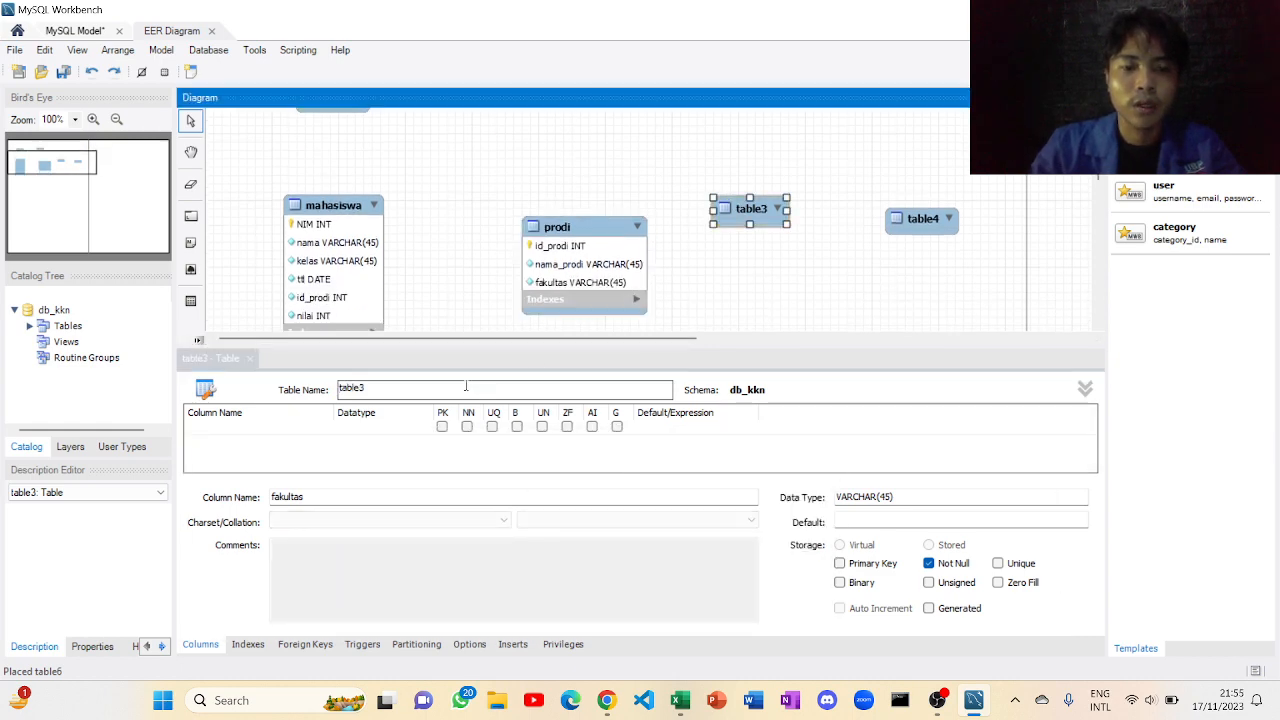
key("BackSpace")
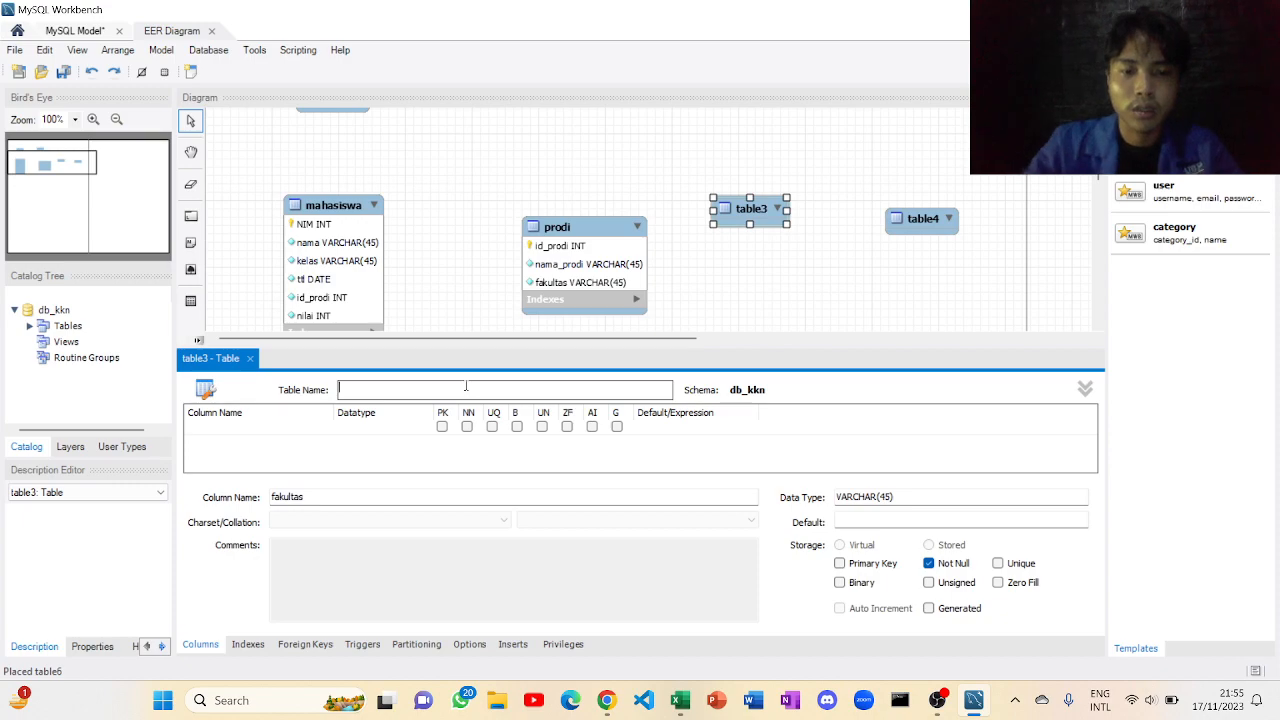
left_click(679, 700)
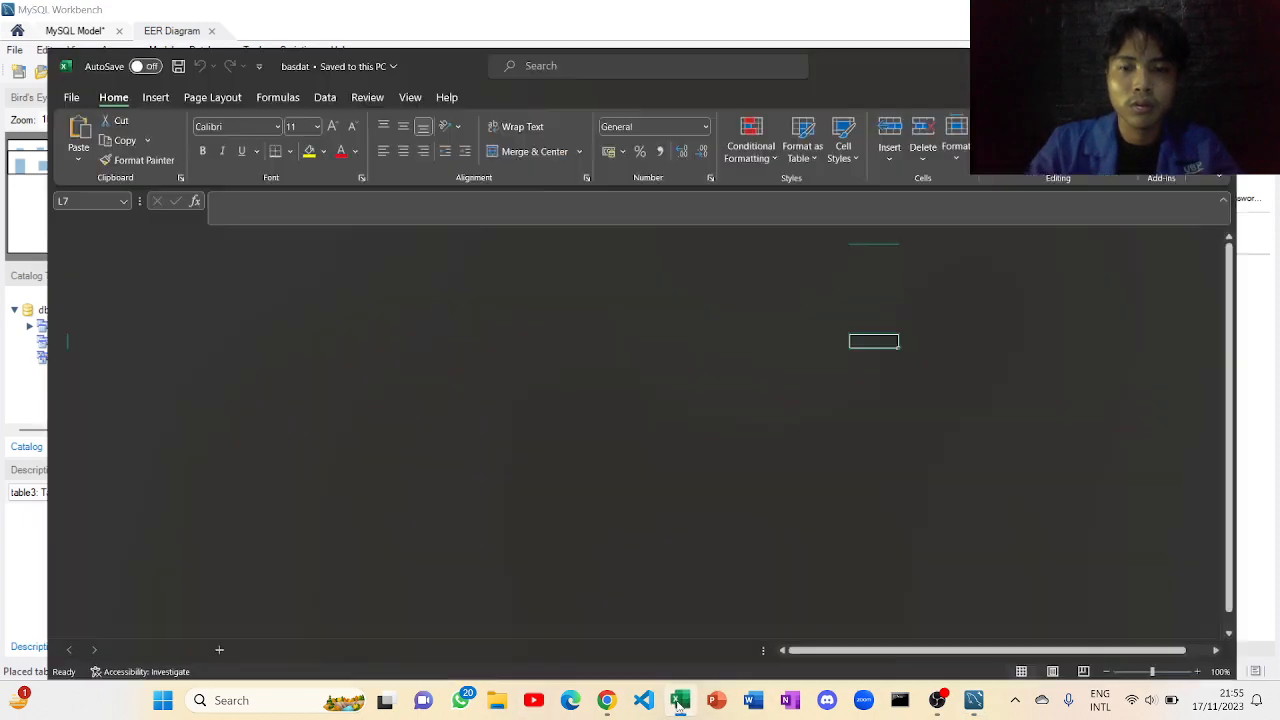
left_click(679, 700)
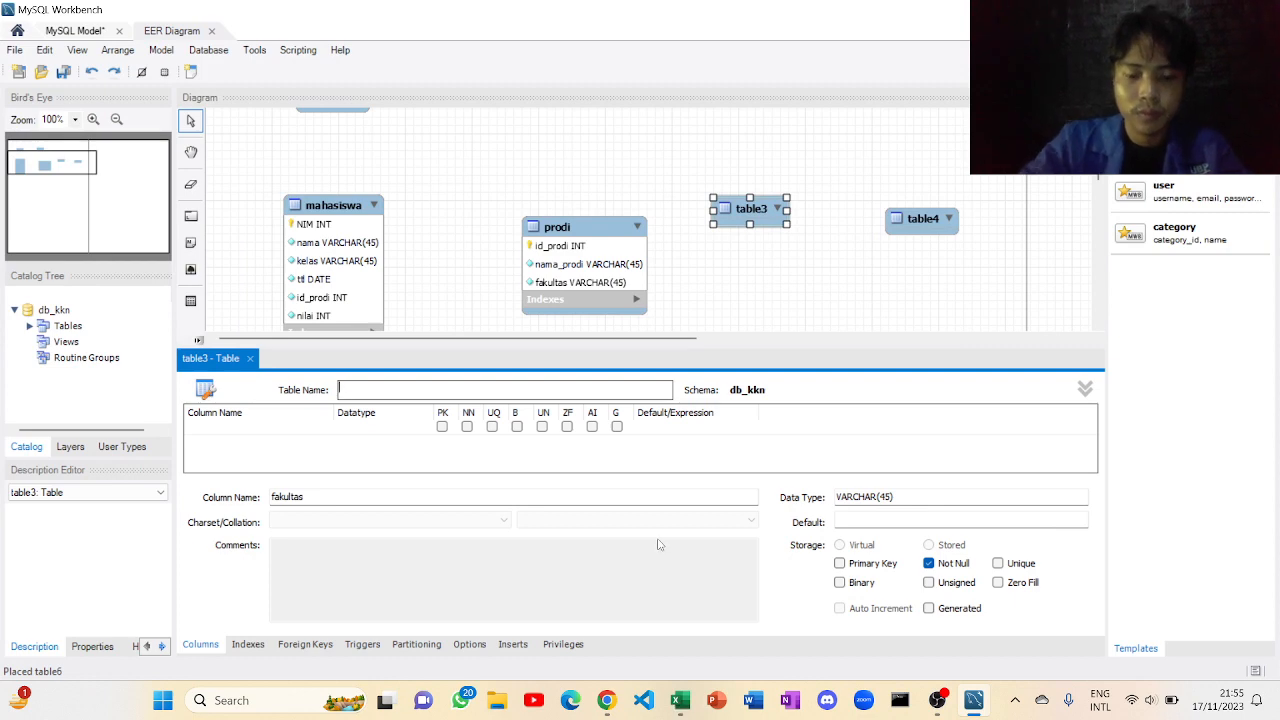
type("kelompok")
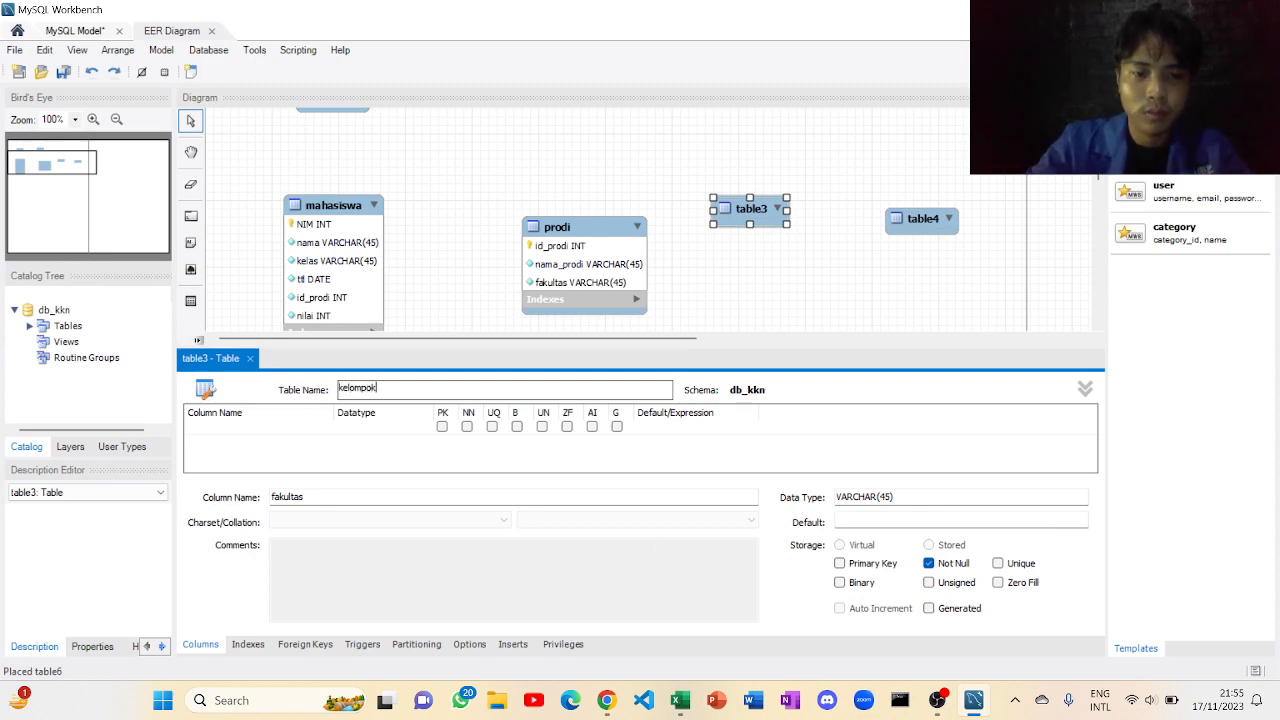
Step: Add an INT column named id_kelompok to the kelompok table and mark it as primary key and not null
double_click(285, 427)
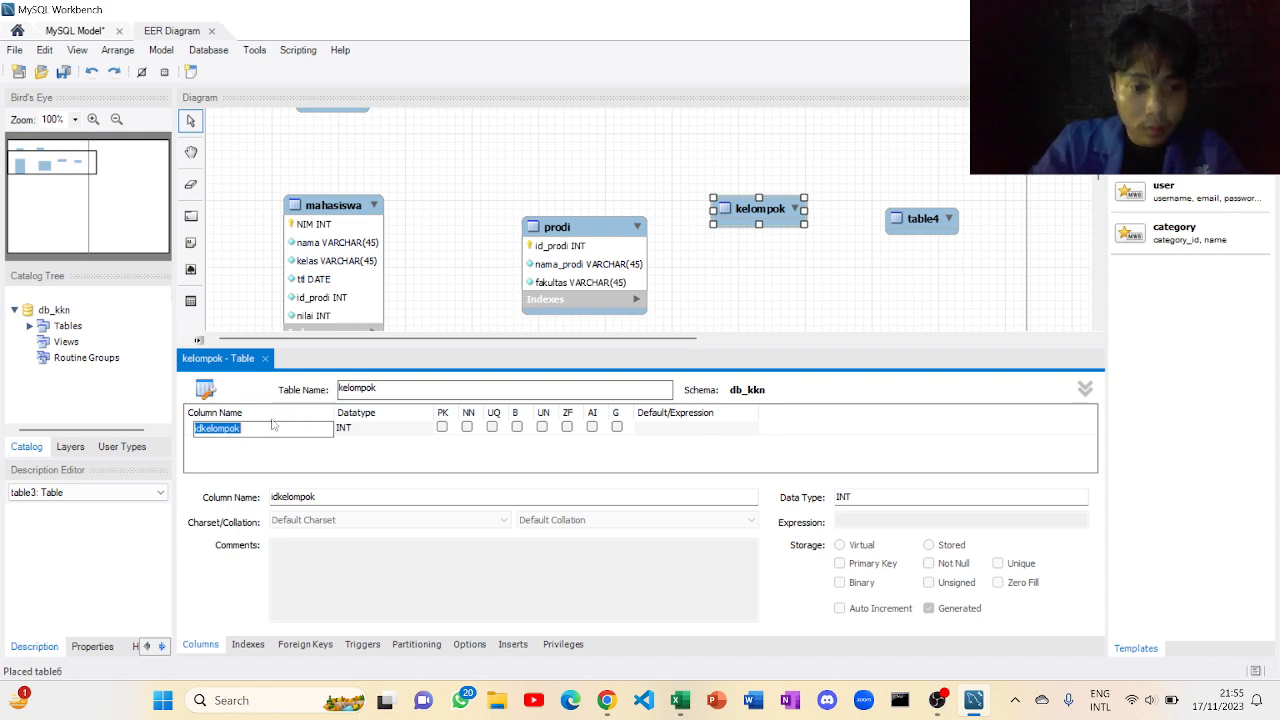
left_click(200, 429)
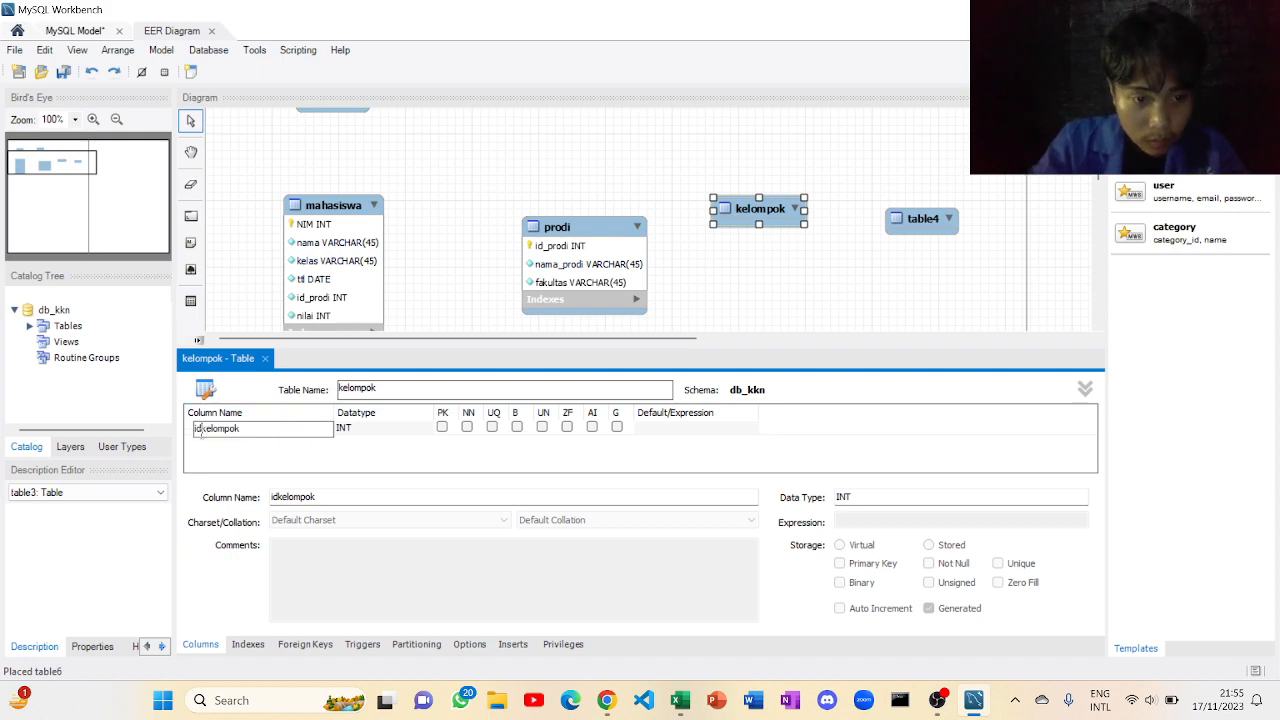
type("_")
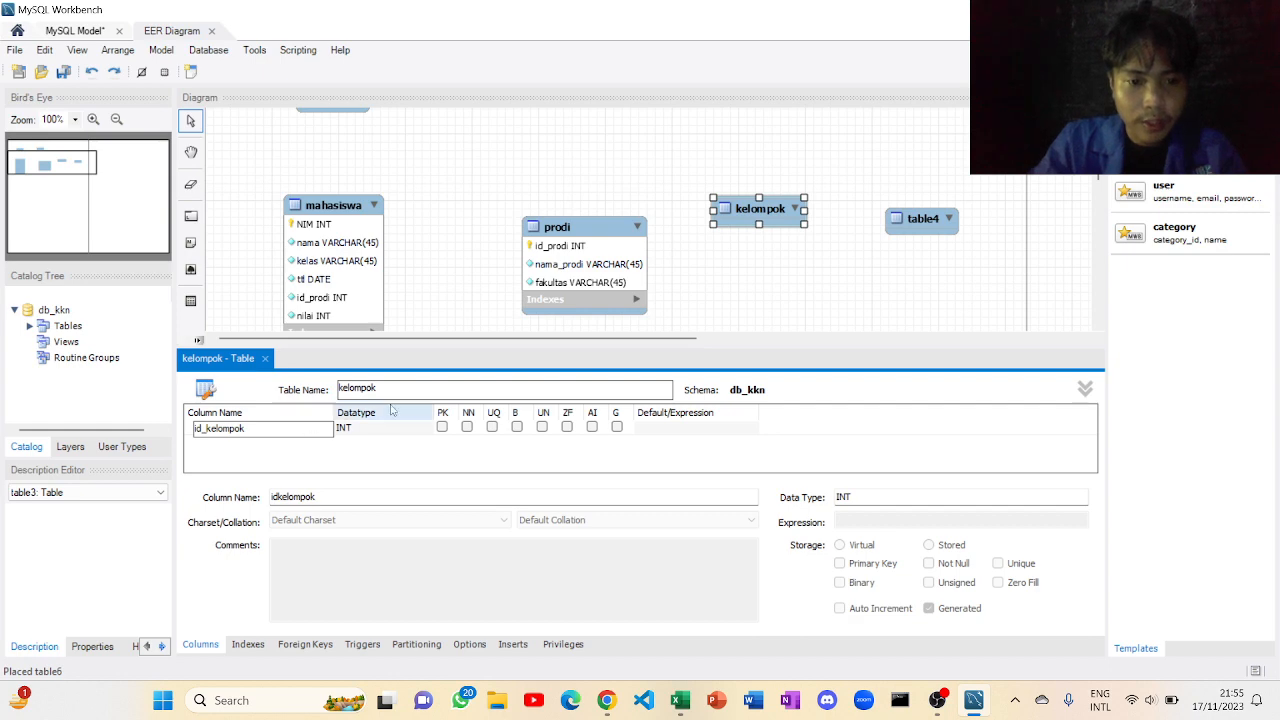
left_click(441, 427)
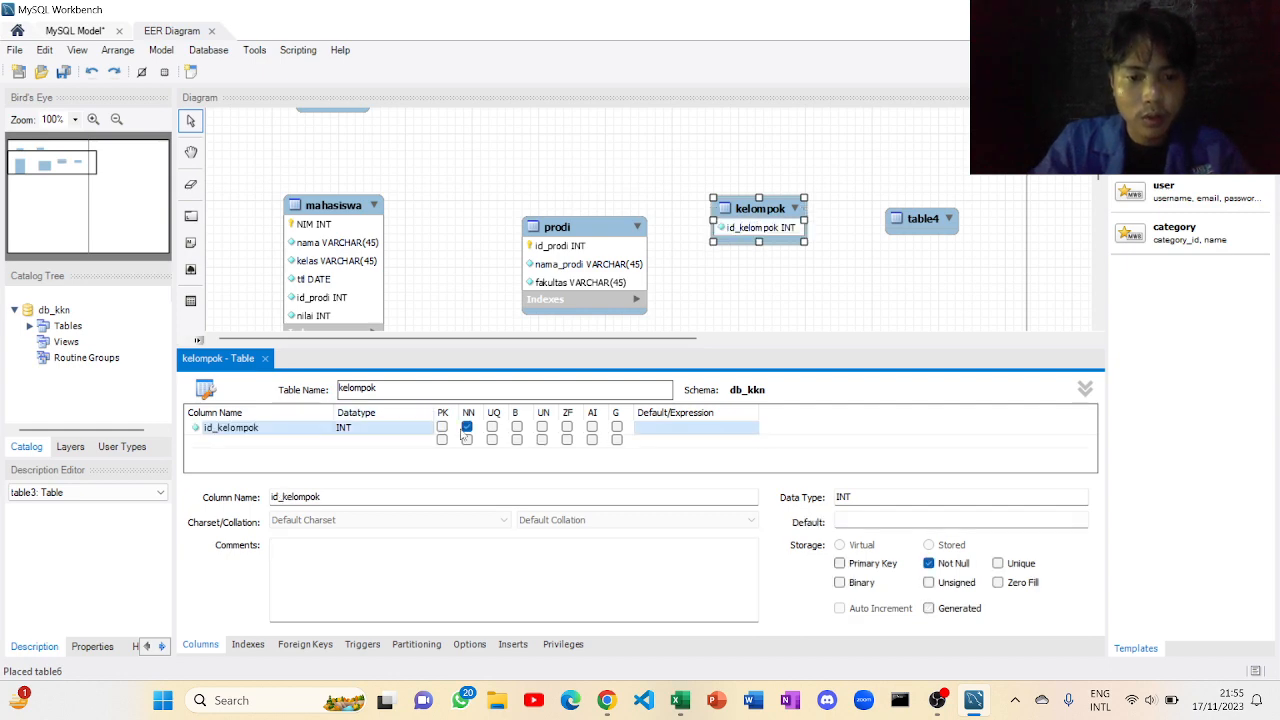
left_click(442, 428)
Step: Check the planned kelompok columns in the Excel workbook and add a not-null VARCHAR(45) column named nama to the kelompok table
left_click(677, 701)
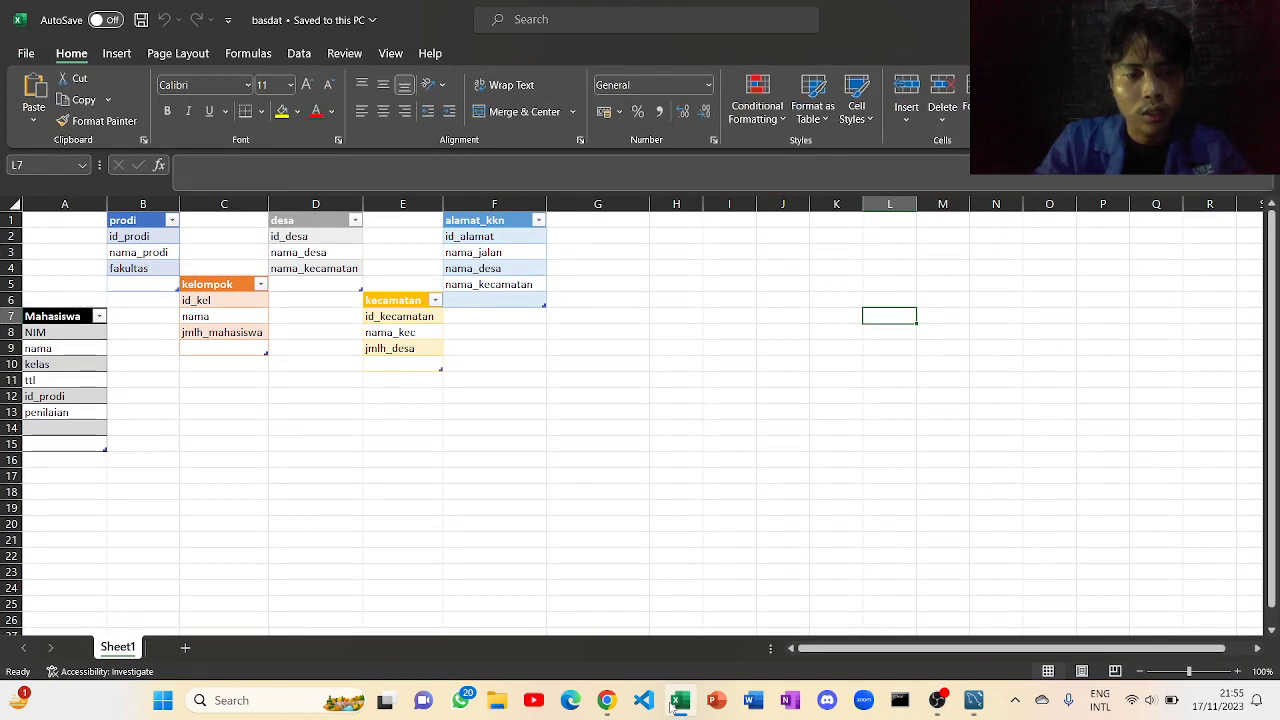
left_click(677, 701)
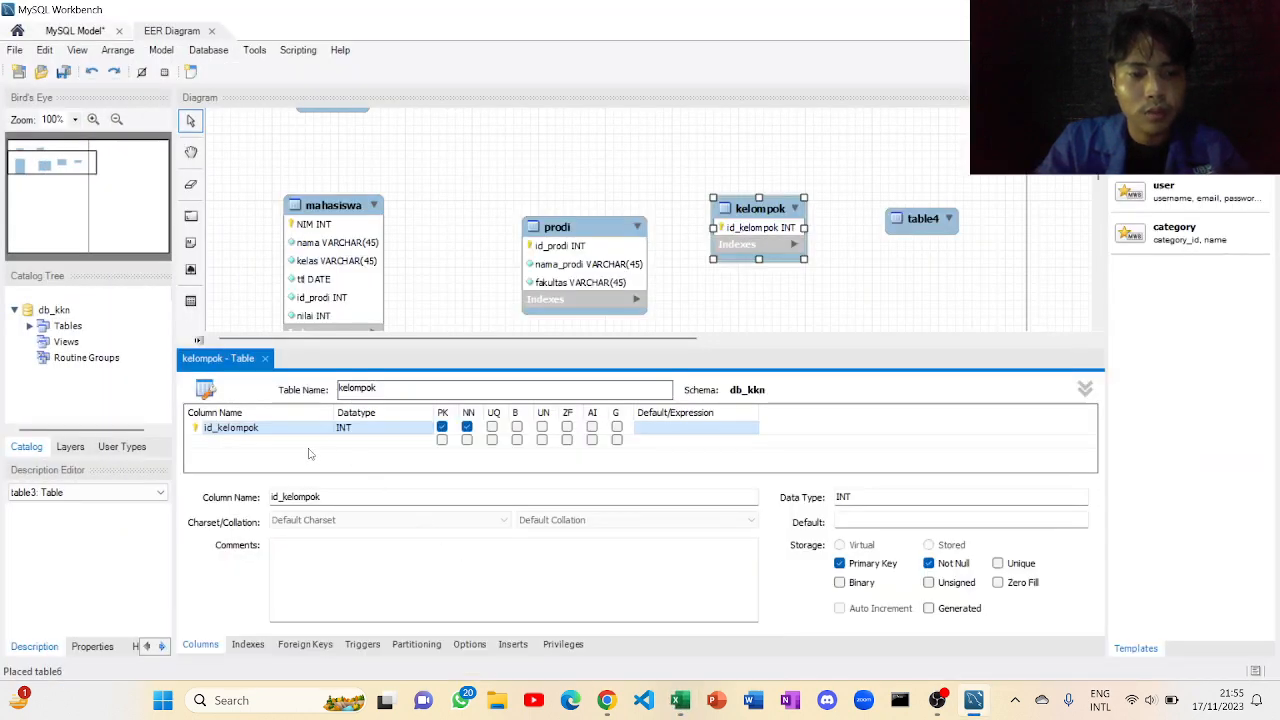
double_click(262, 441)
type("nama")
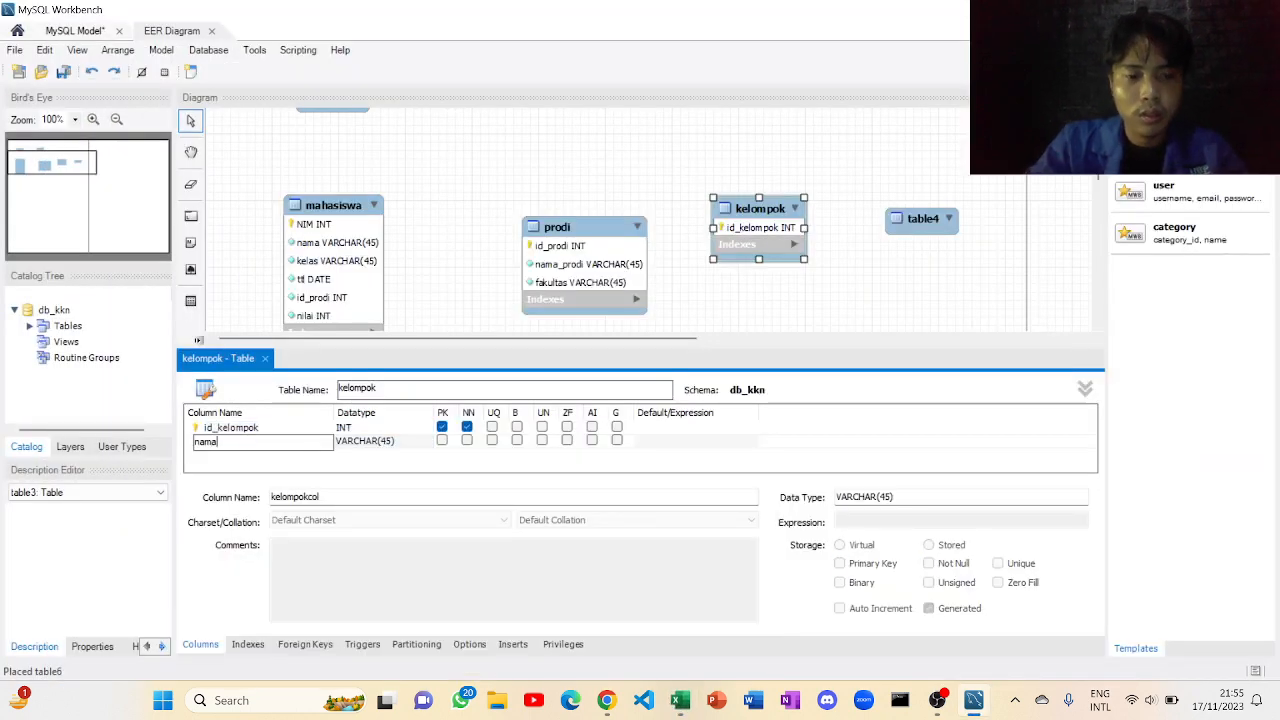
left_click(476, 444)
Step: Add a column named jmlh_mhs to the kelompok table, set its datatype to INT, and mark it as not null
left_click(292, 456)
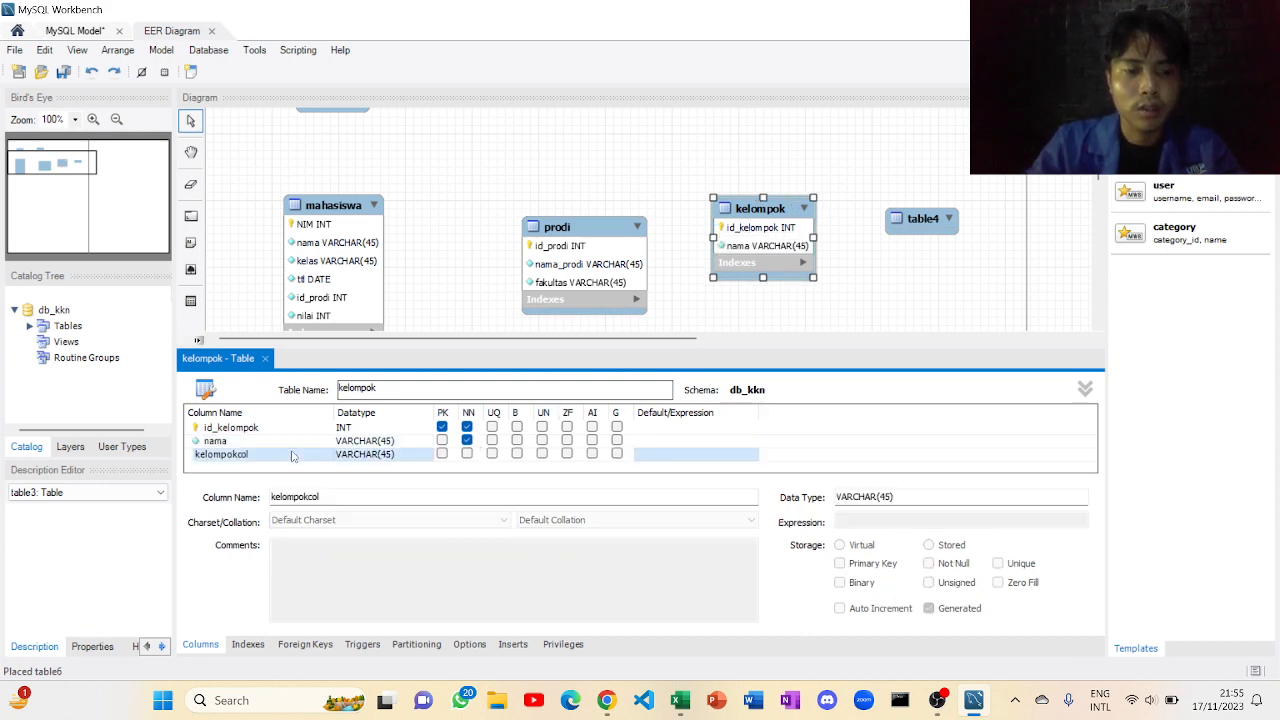
double_click(292, 456)
key("BackSpace")
type("jmlh")
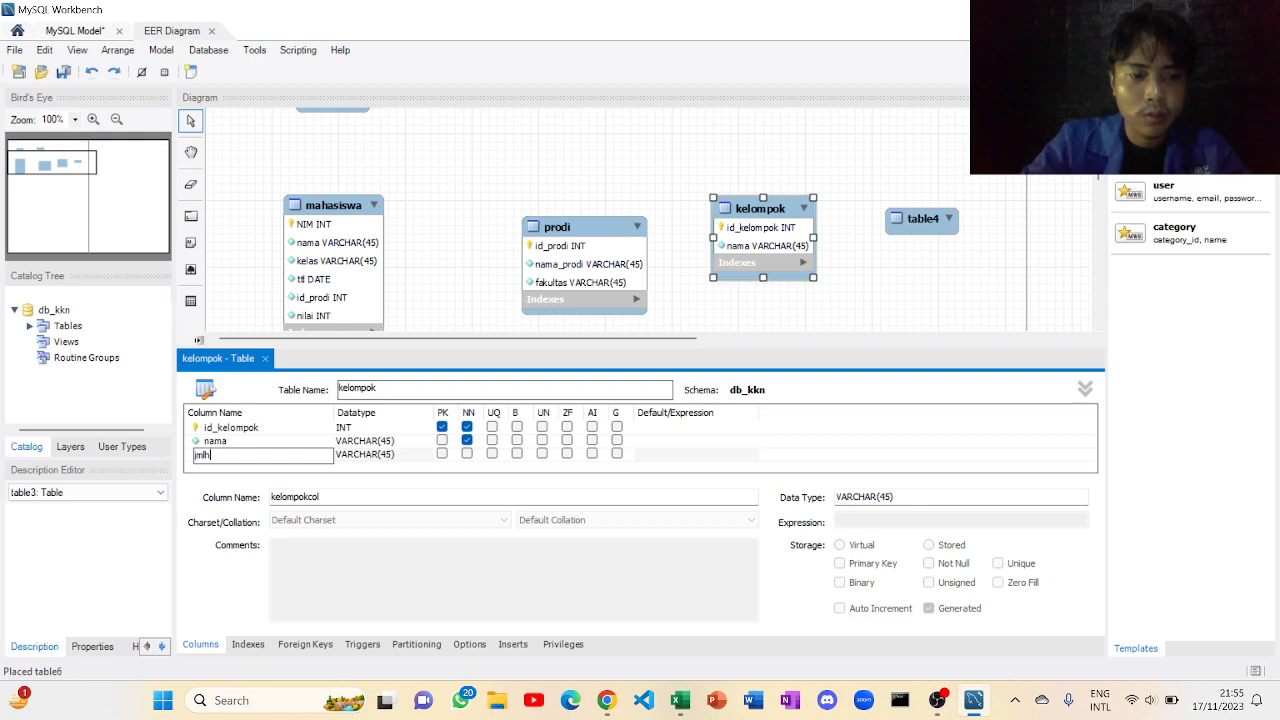
type("_mhs")
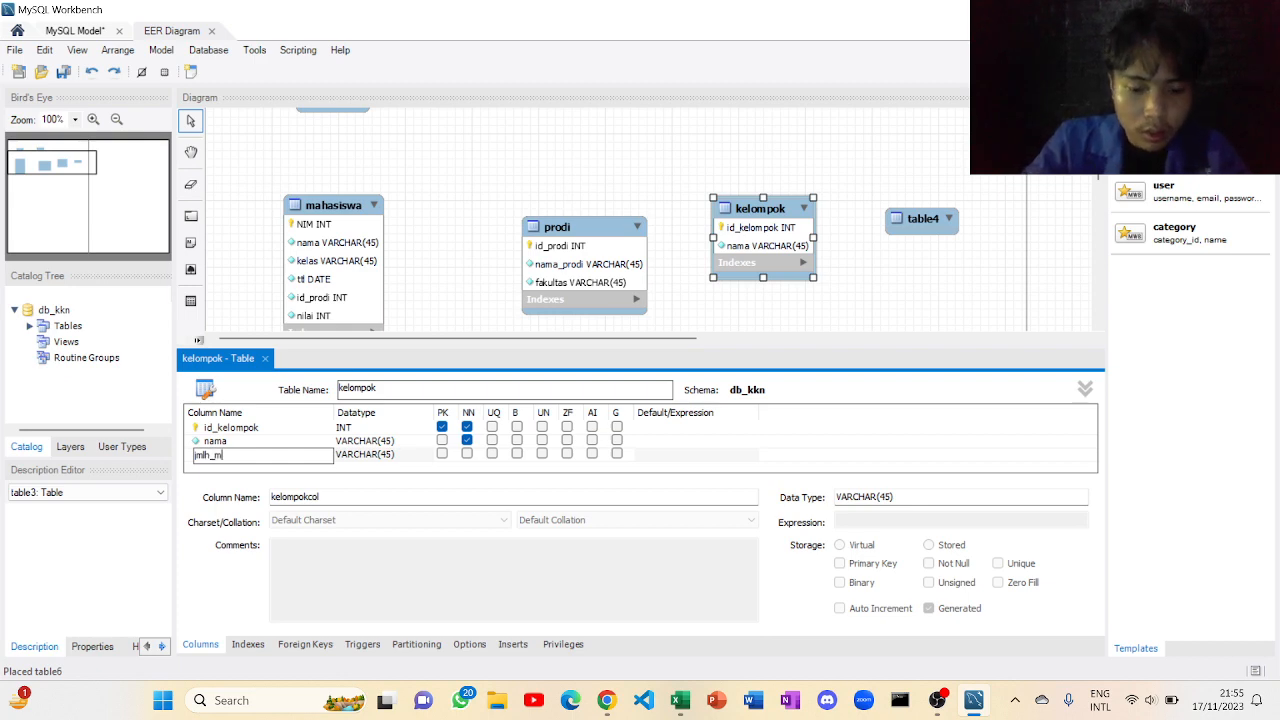
left_click(422, 454)
left_click(425, 458)
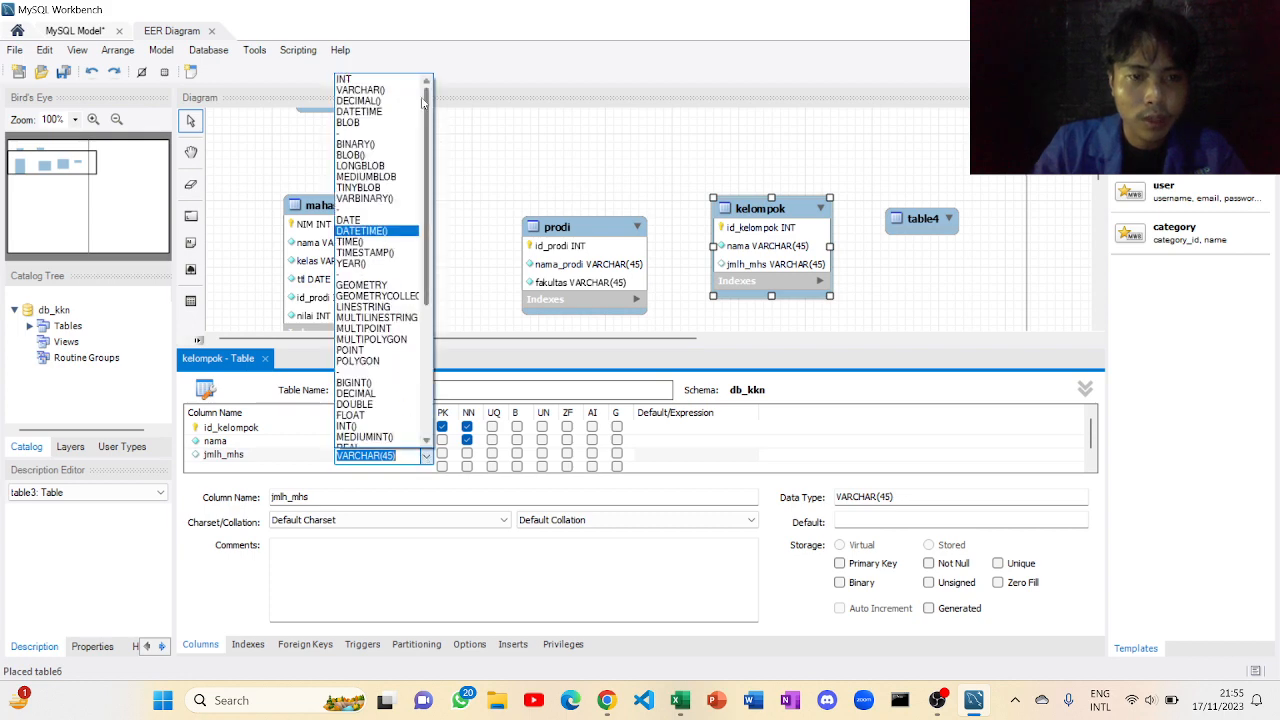
left_click(360, 81)
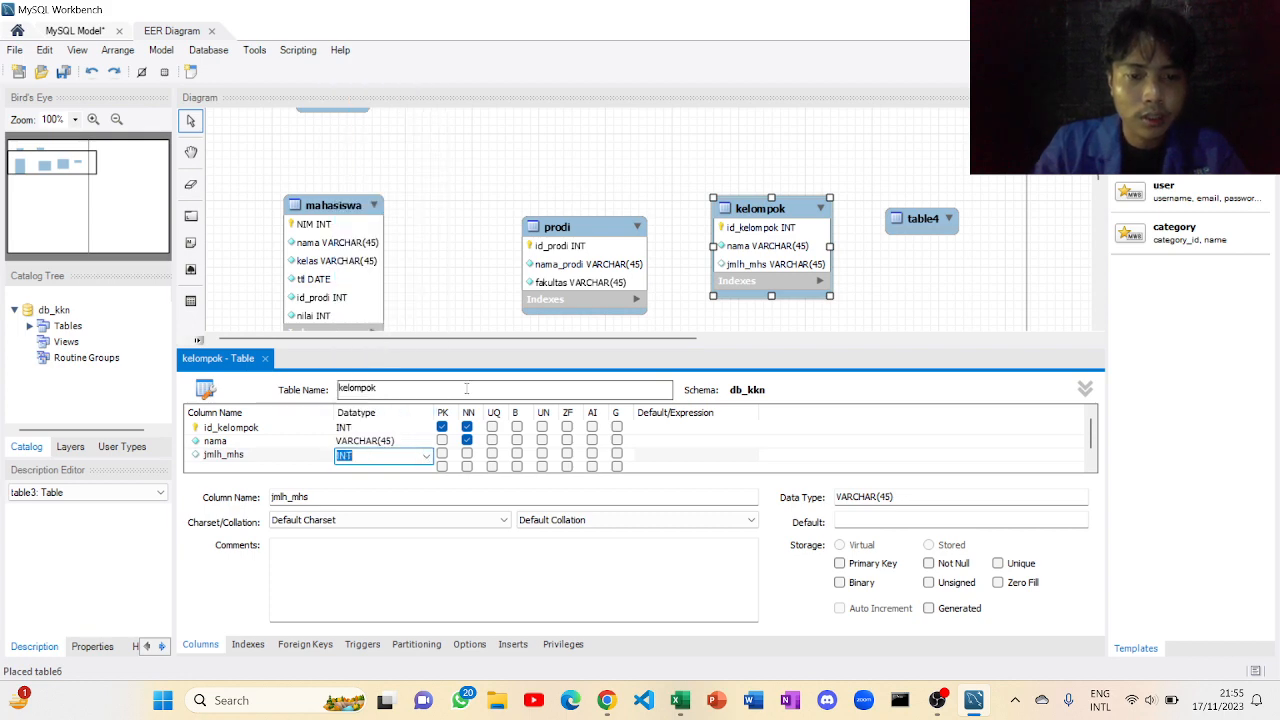
left_click(467, 454)
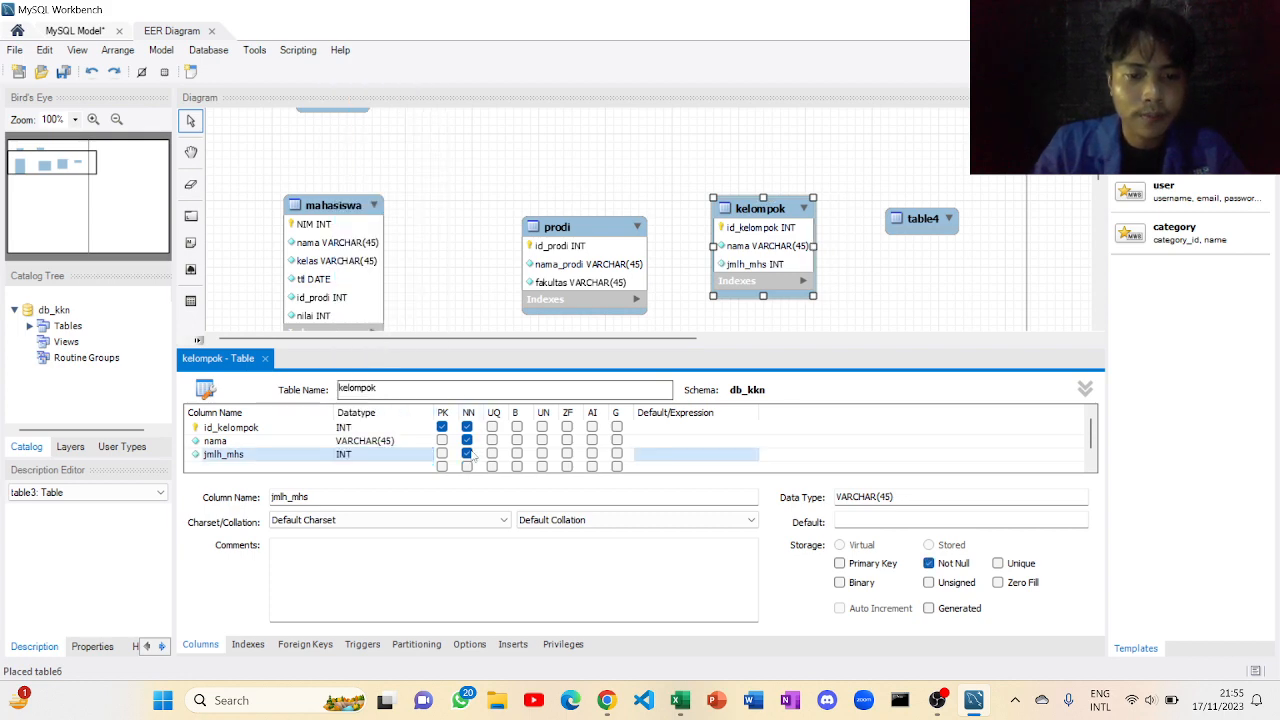
Step: Open table4 for editing, rename it to desa, and check its planned columns in the Excel workbook
left_click(911, 220)
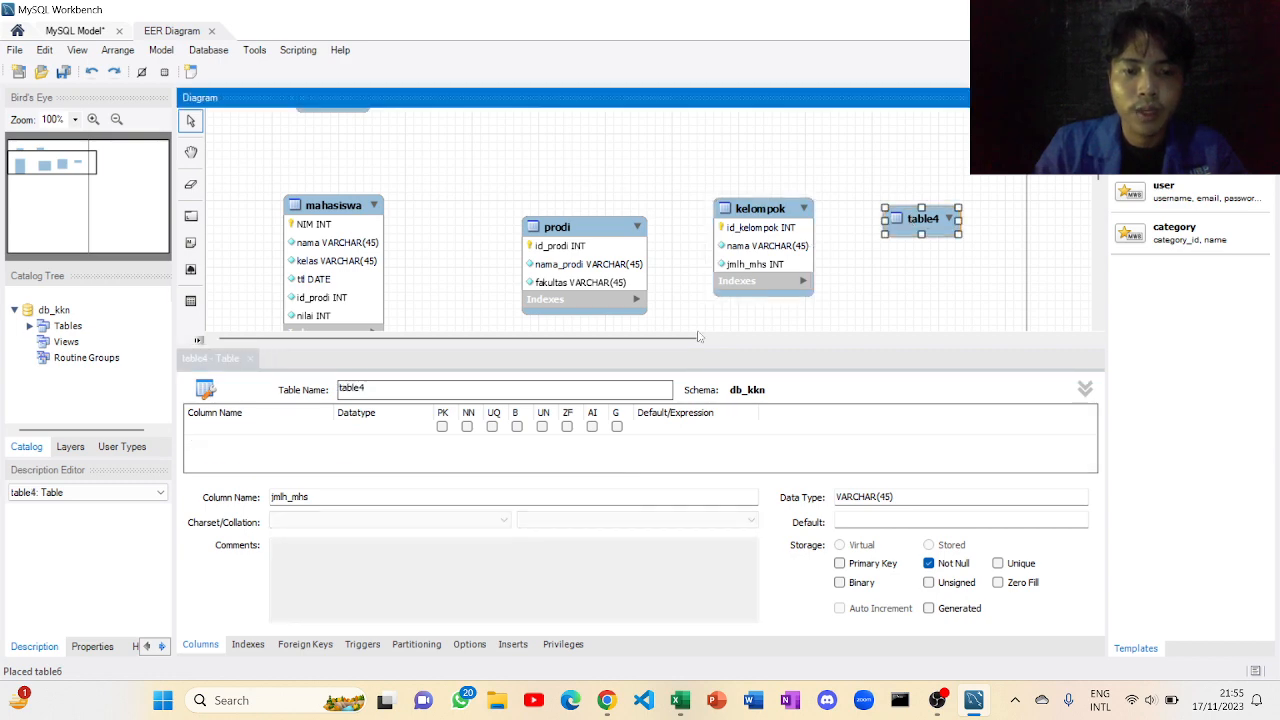
left_click(601, 392)
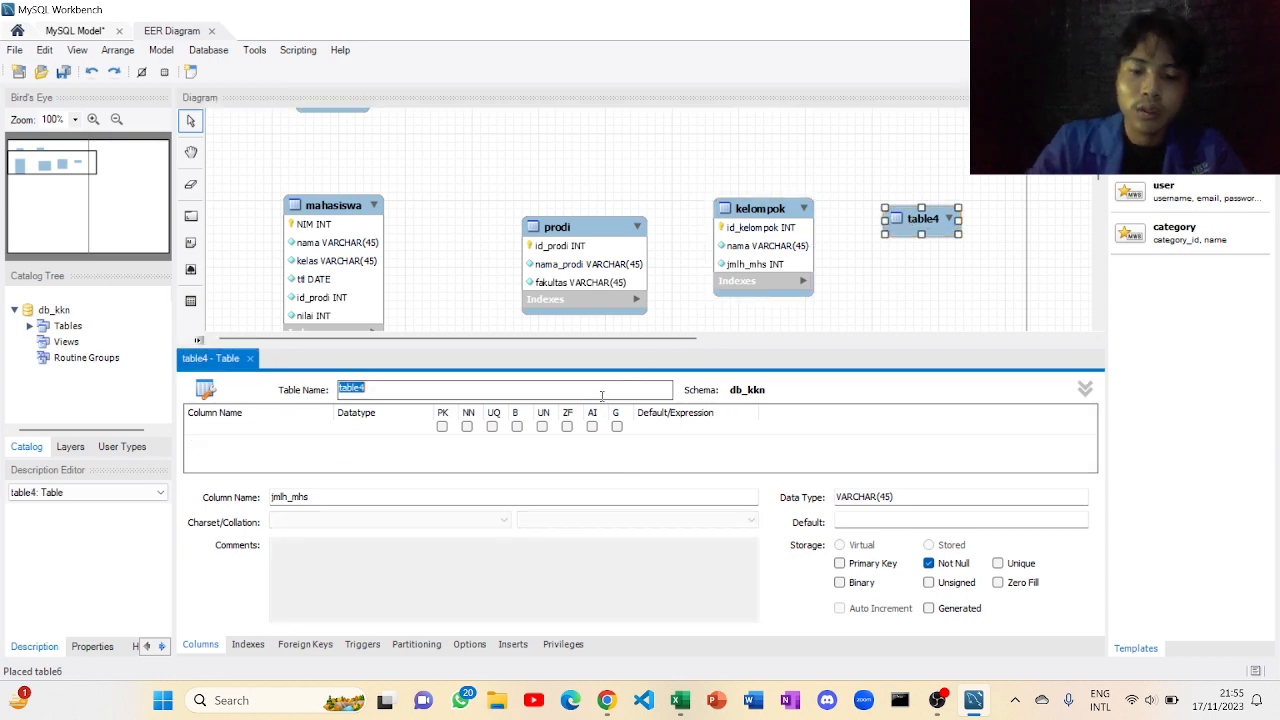
type("desa")
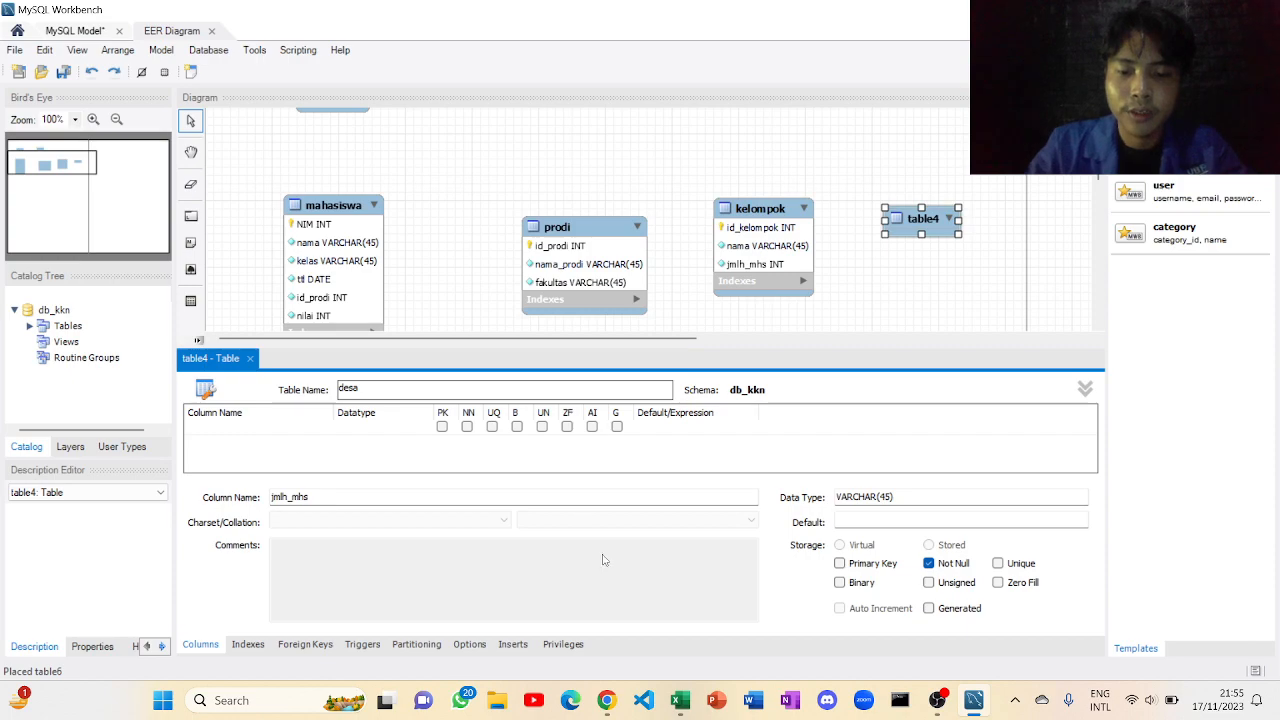
left_click(680, 700)
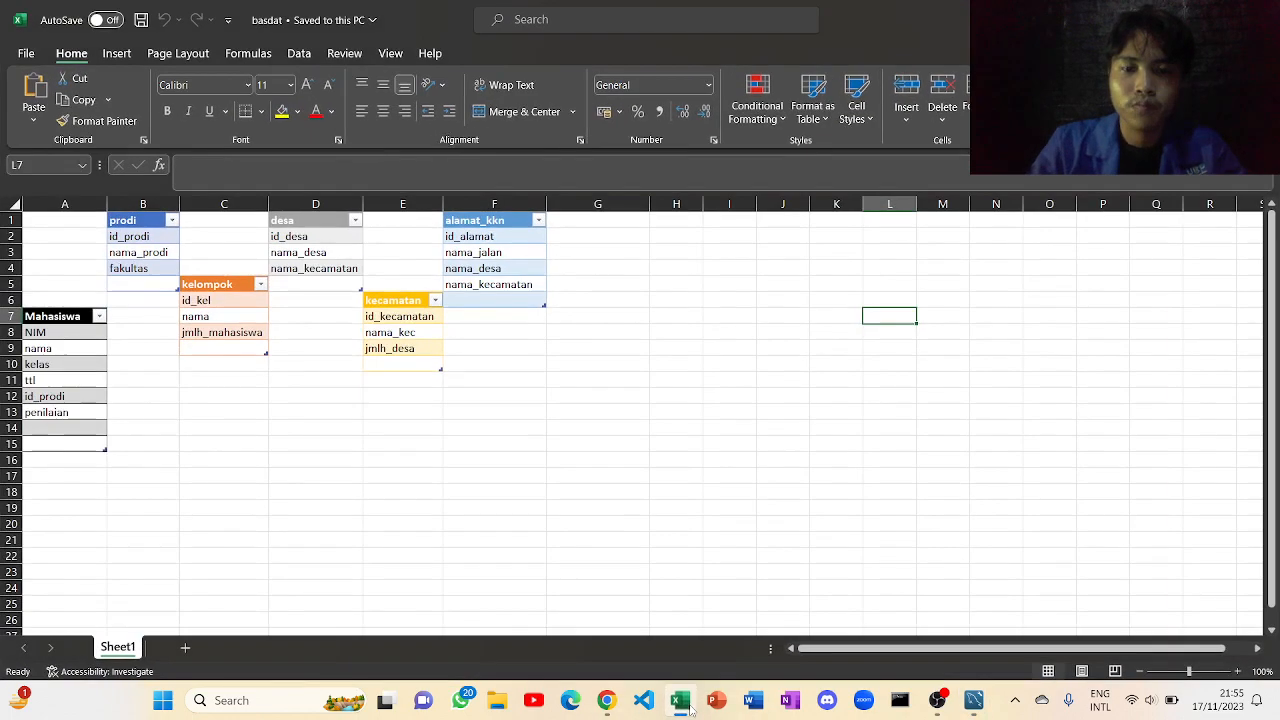
left_click(689, 706)
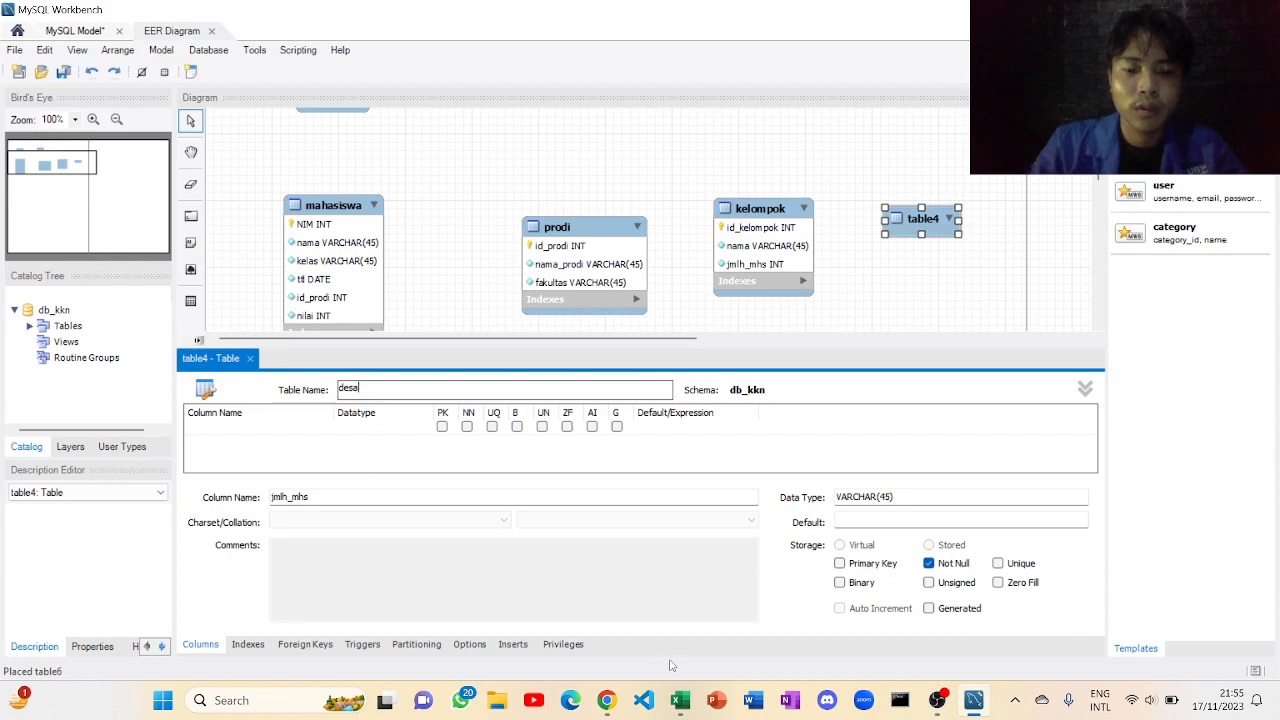
left_click(680, 700)
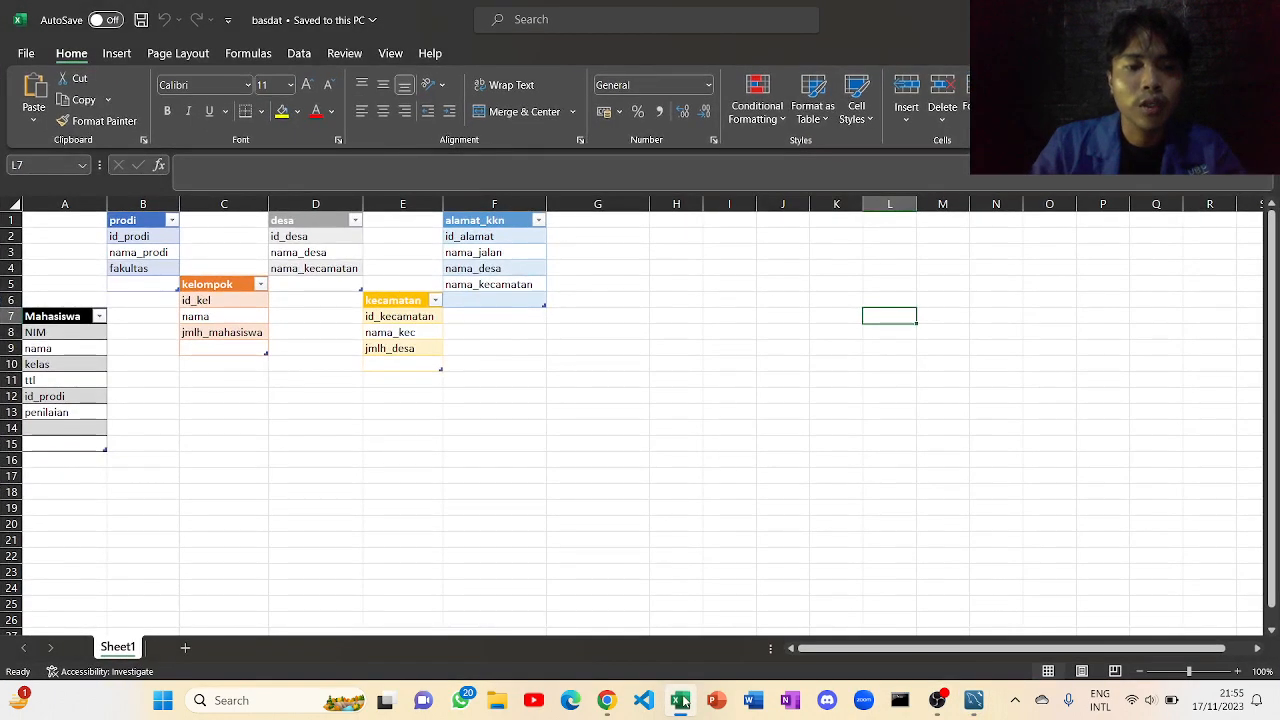
left_click(680, 700)
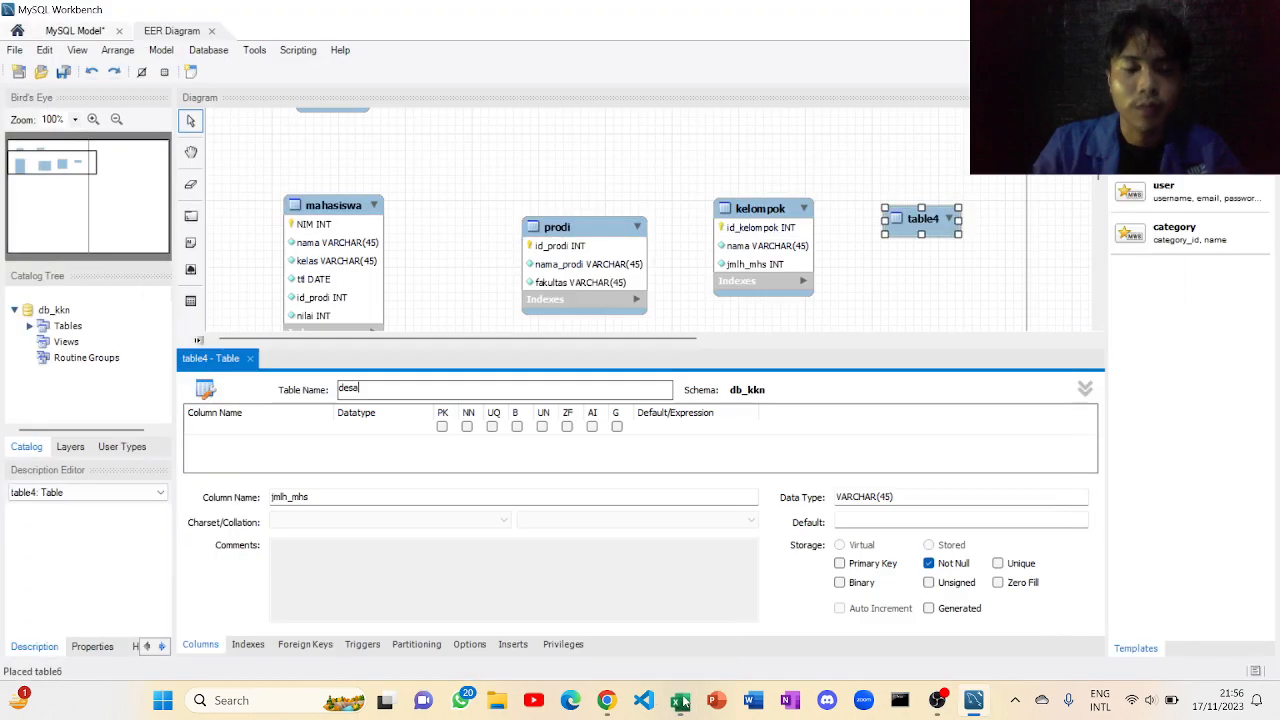
left_click(295, 441)
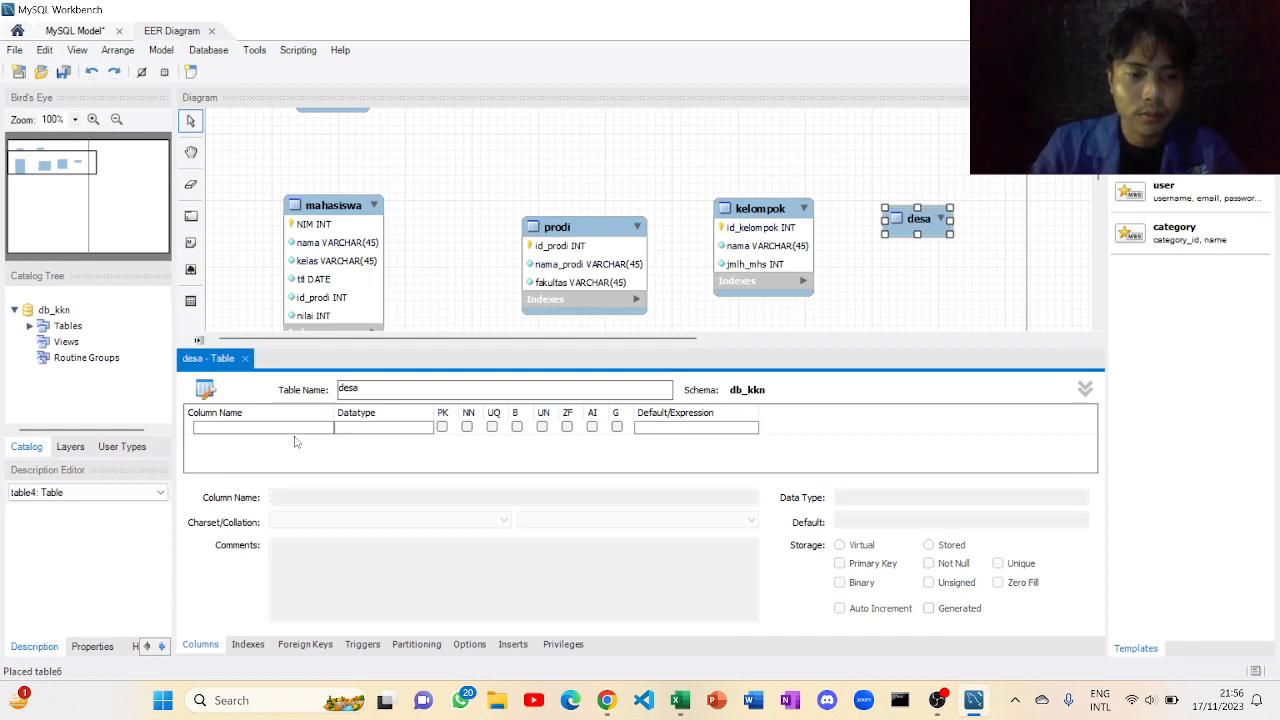
Step: Add an INT column named id_desa to the desa table and mark it as primary key and not null
left_click(296, 427)
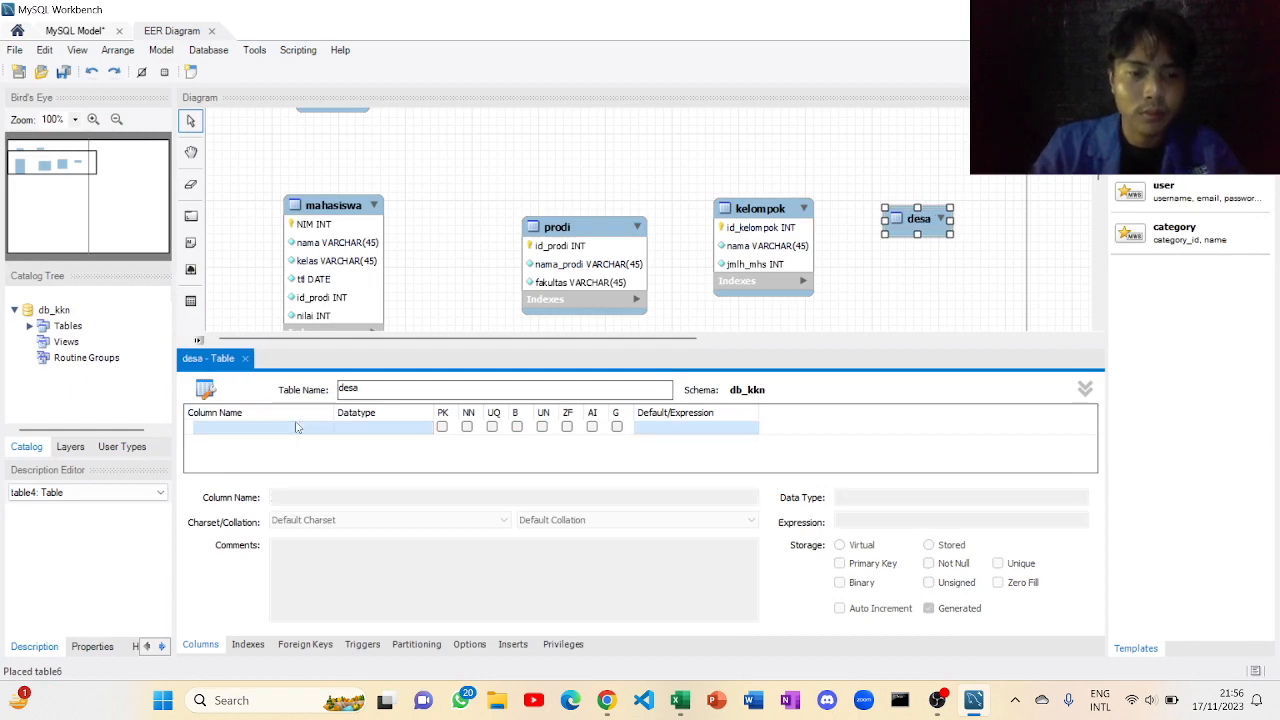
left_click(201, 428)
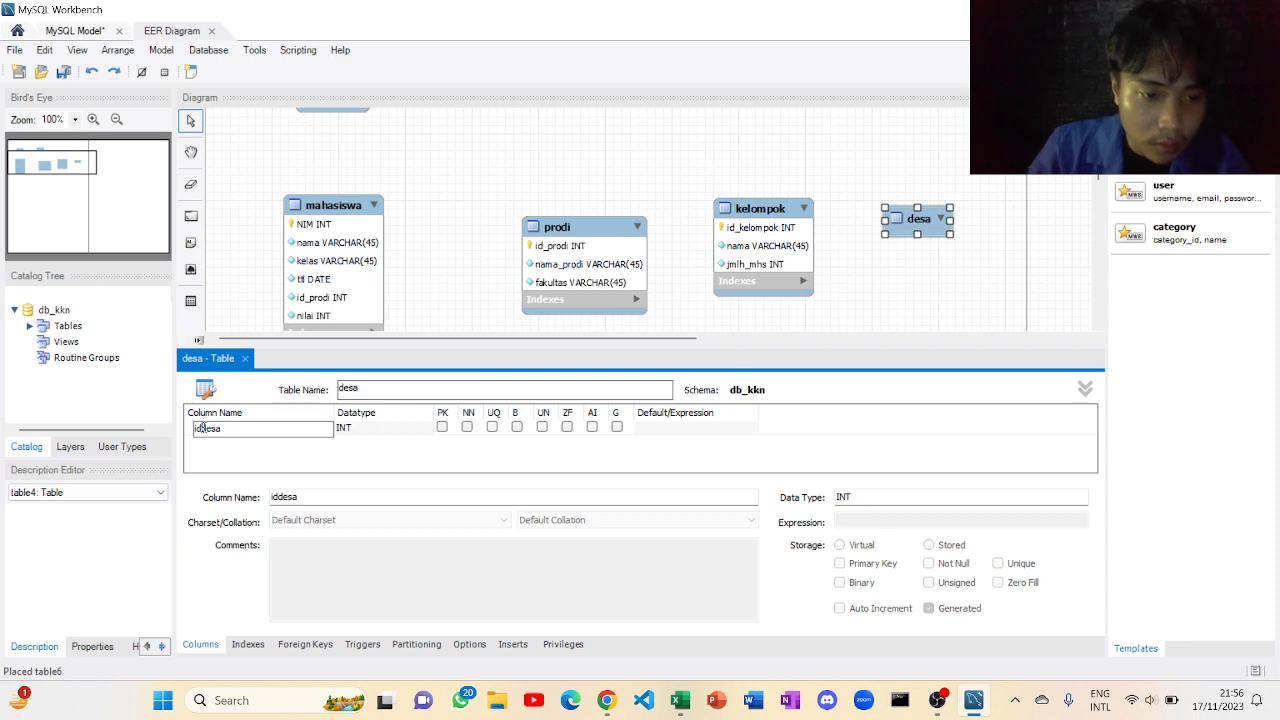
type("_")
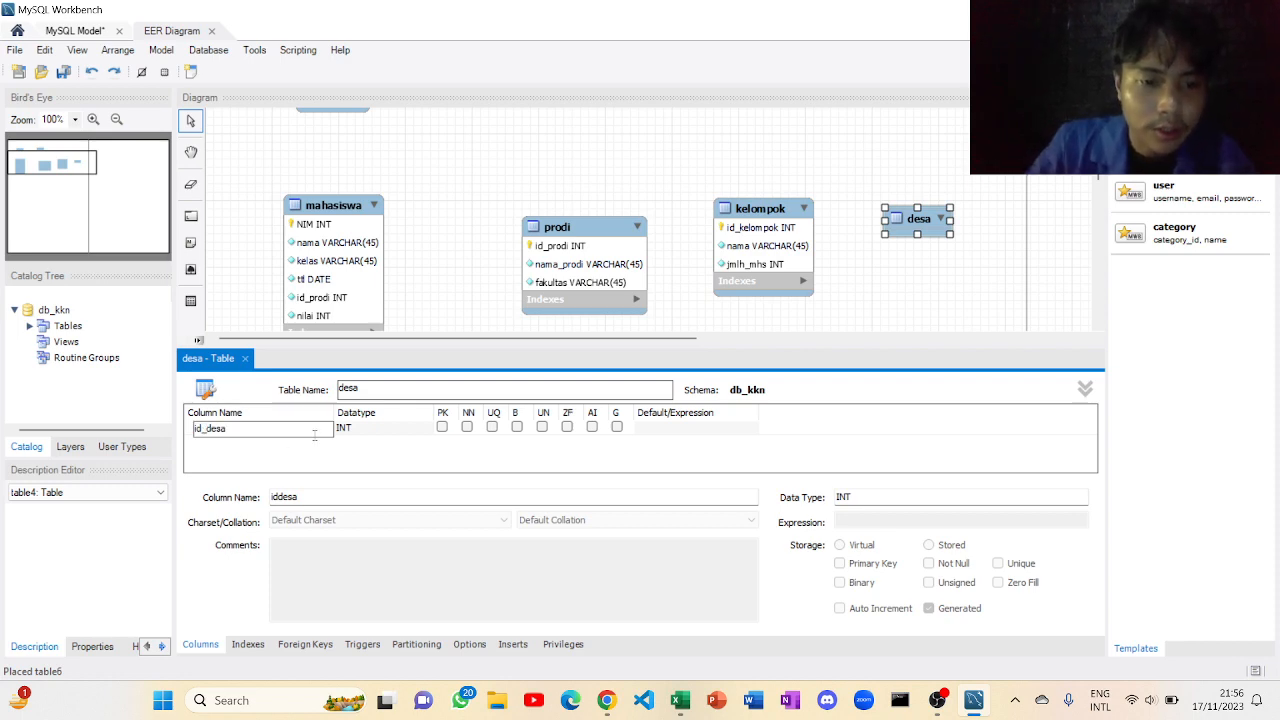
key("Return")
left_click(442, 427)
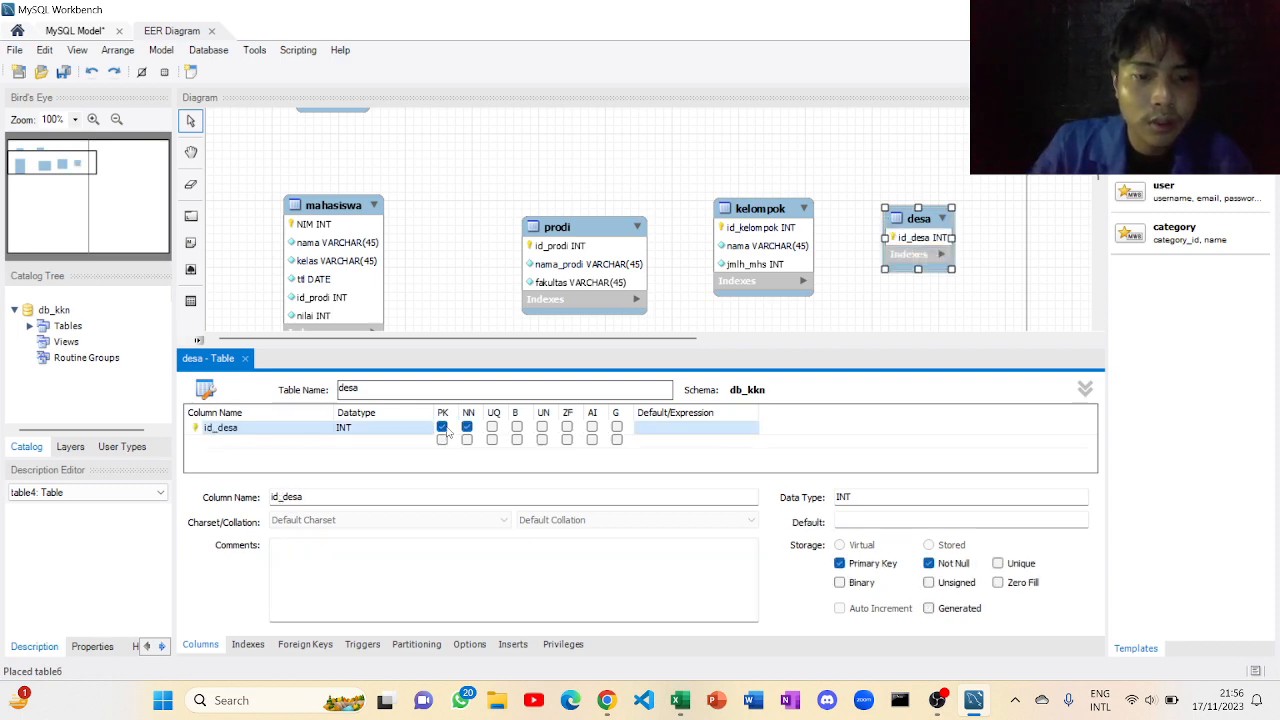
Step: Add a VARCHAR(45) column named nama_desa to the desa table and mark it as not null
left_click(268, 441)
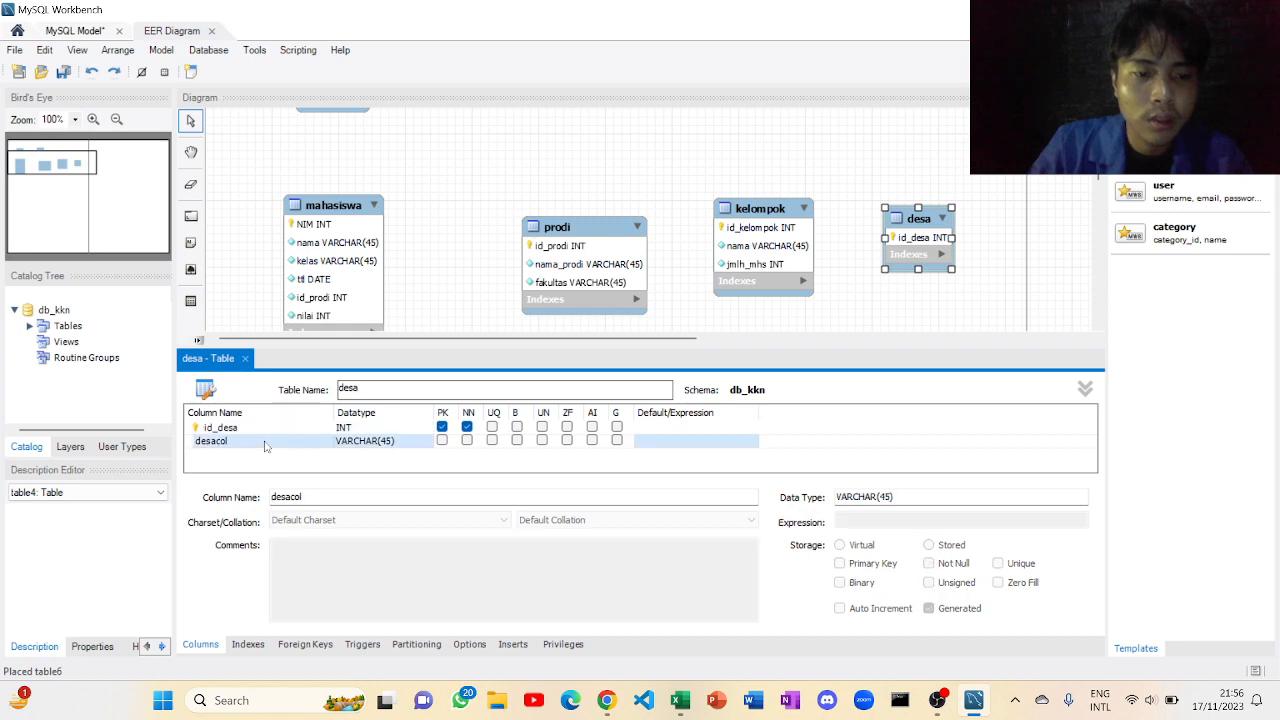
key("BackSpace")
type("nama_desa")
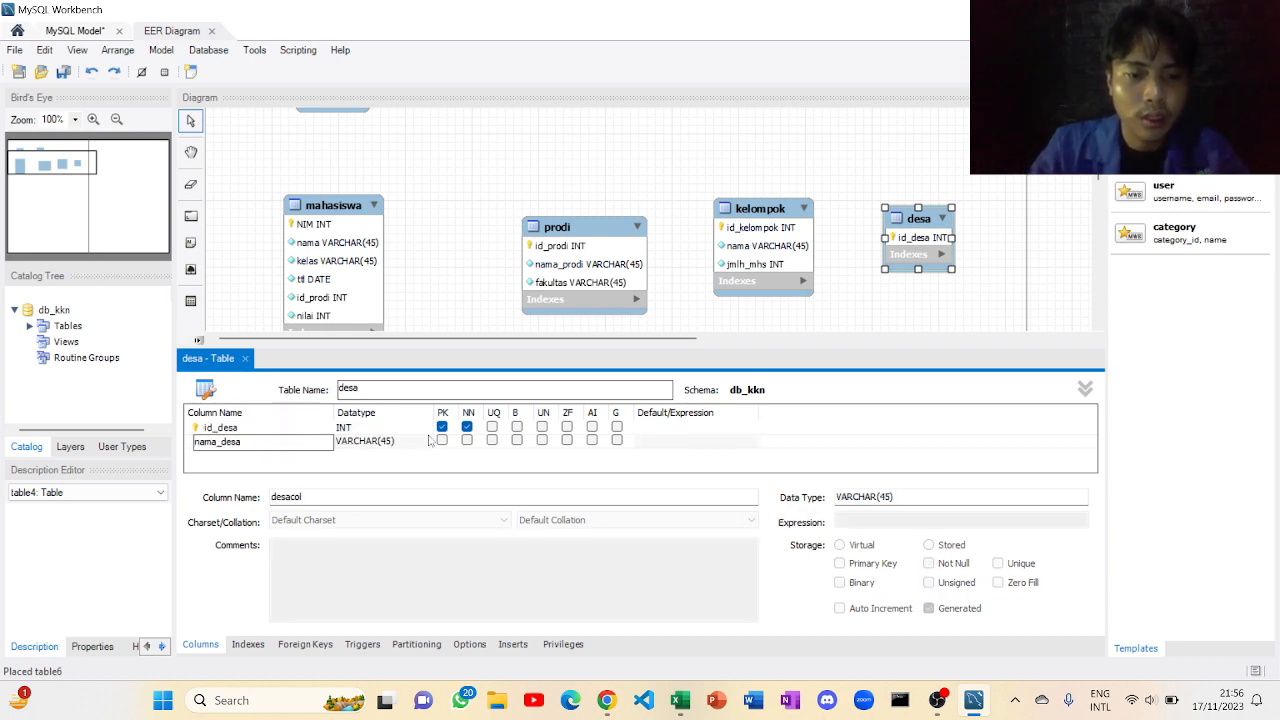
left_click(467, 440)
Step: Add a not-null VARCHAR(45) column named nama_kecamatan to the desa table below nama_desa
left_click(296, 454)
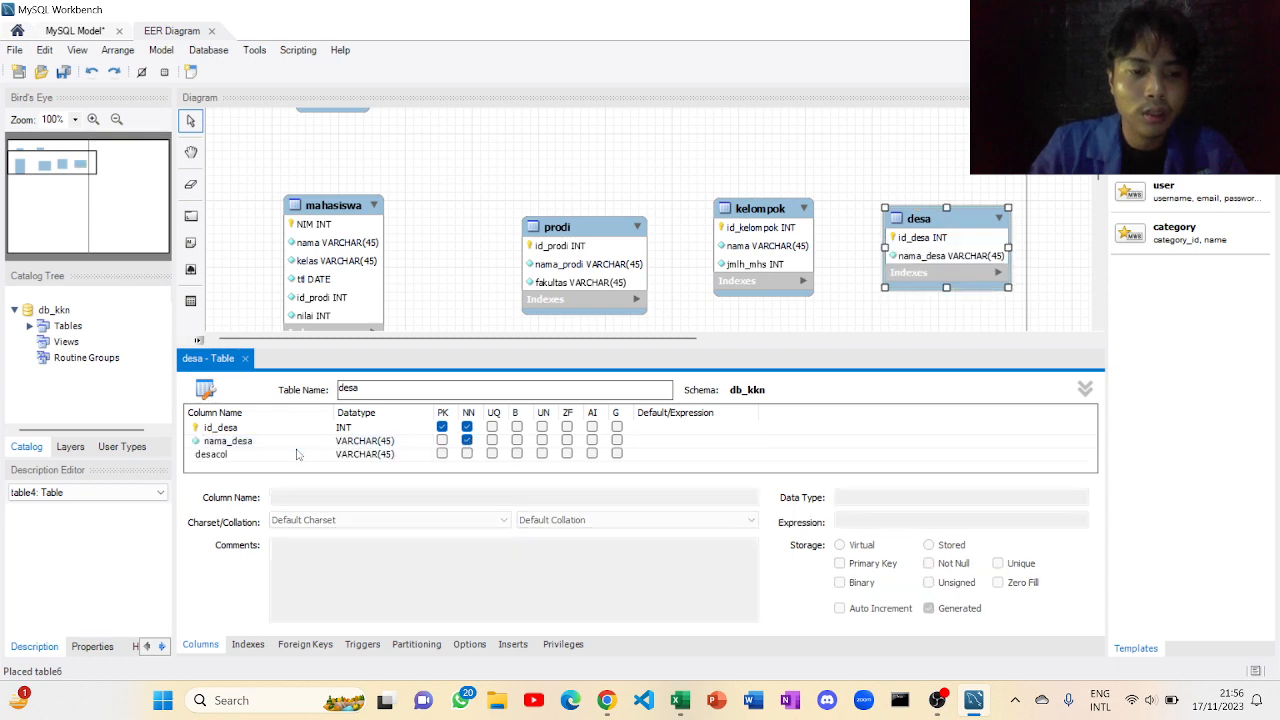
double_click(296, 454)
key("BackSpace")
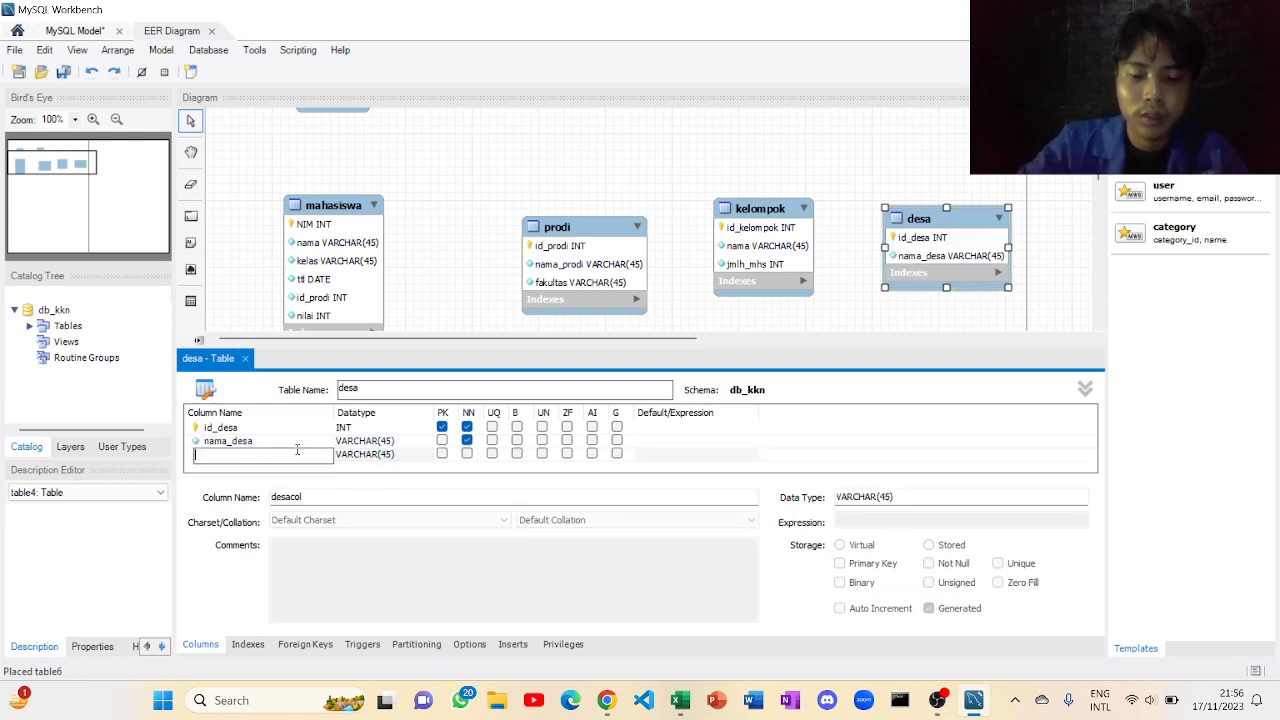
type("nama")
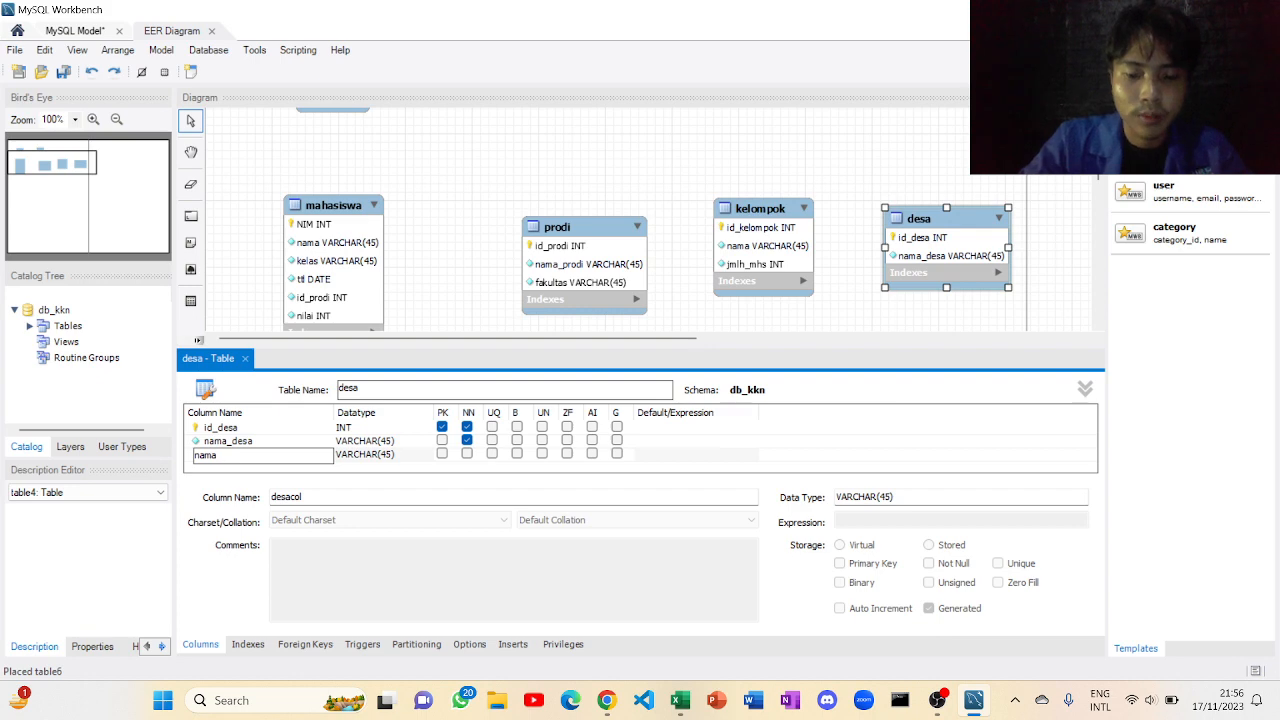
type("_kecamatan")
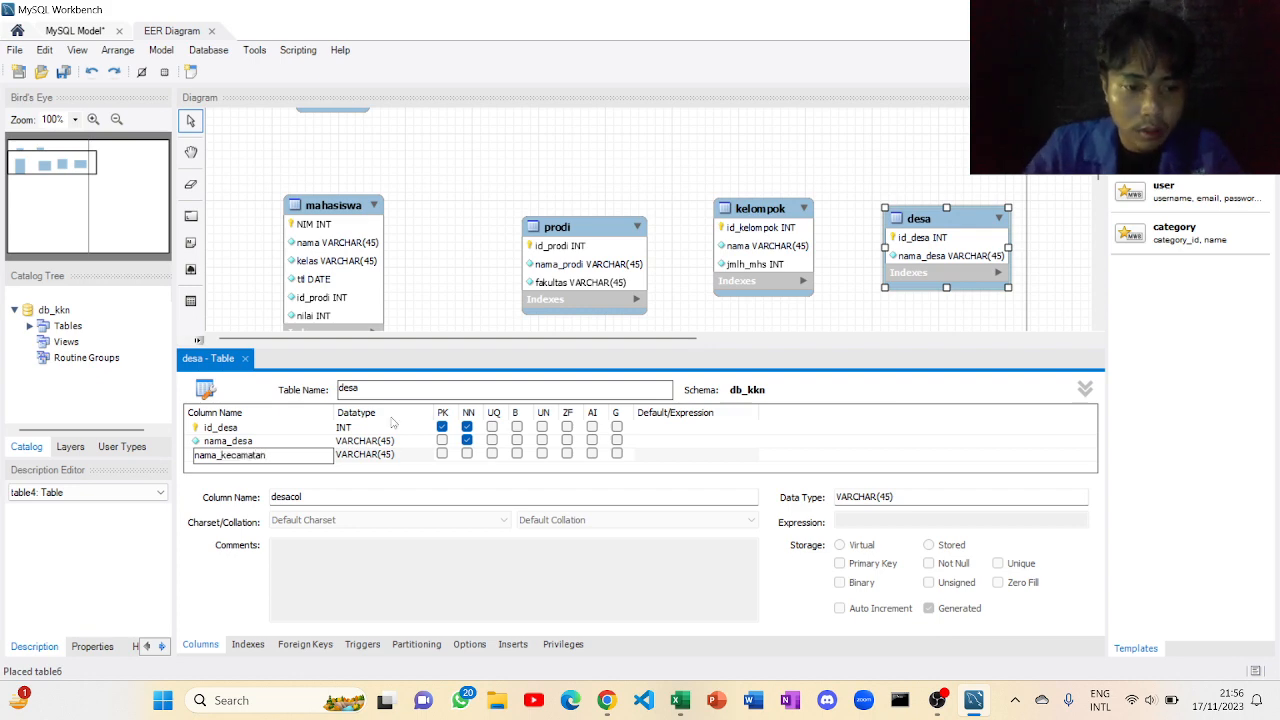
left_click(466, 454)
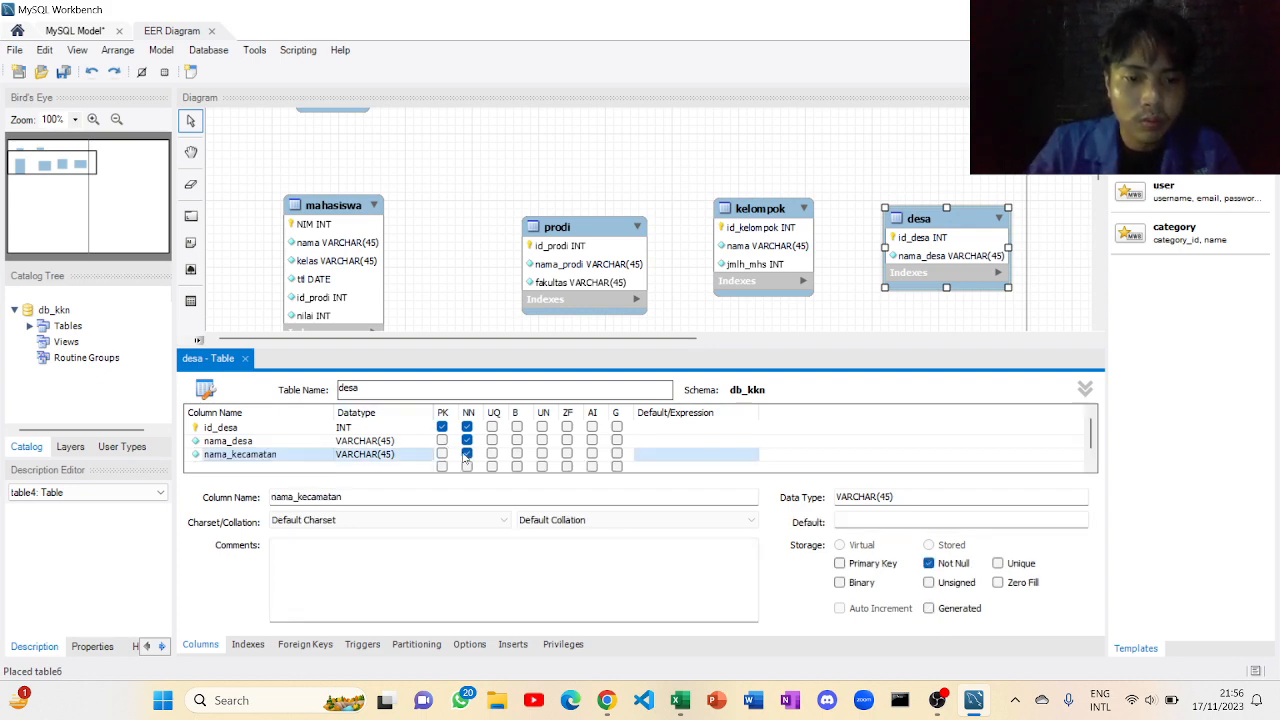
Step: Check the planned tables in the Excel workbook, then open table5 in the diagram and rename it to kecamatan
left_click(677, 702)
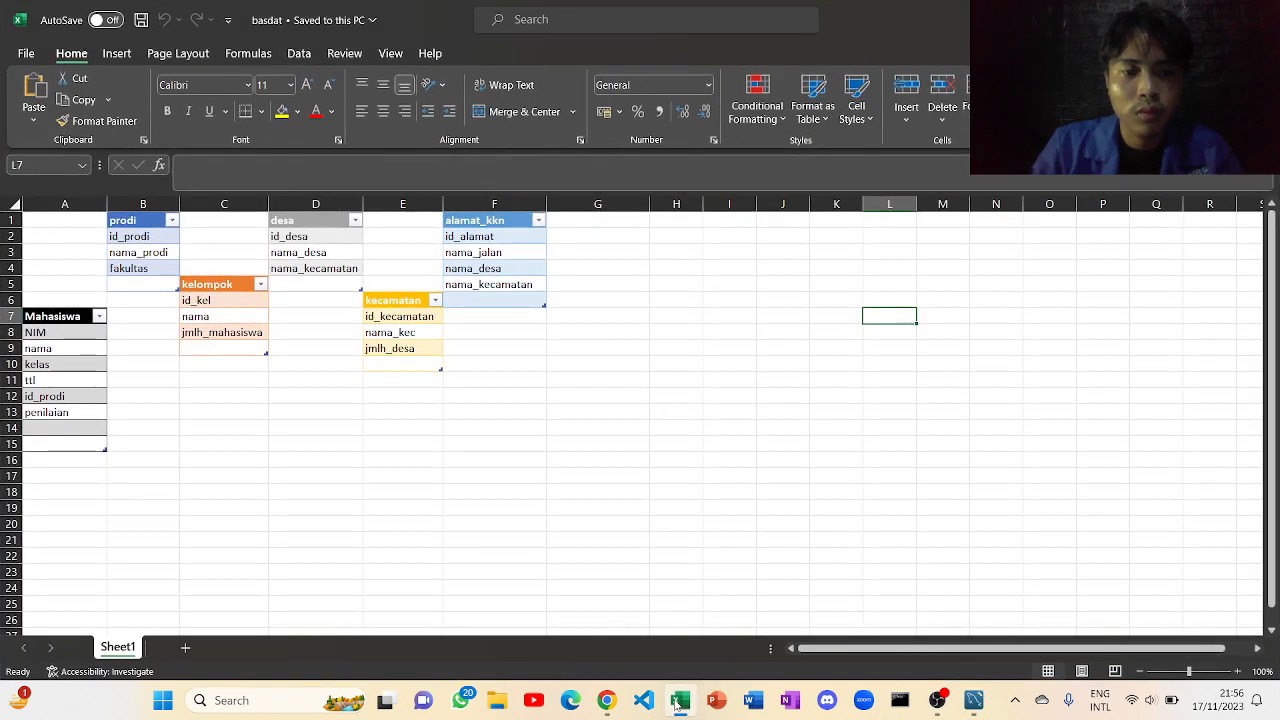
left_click(677, 702)
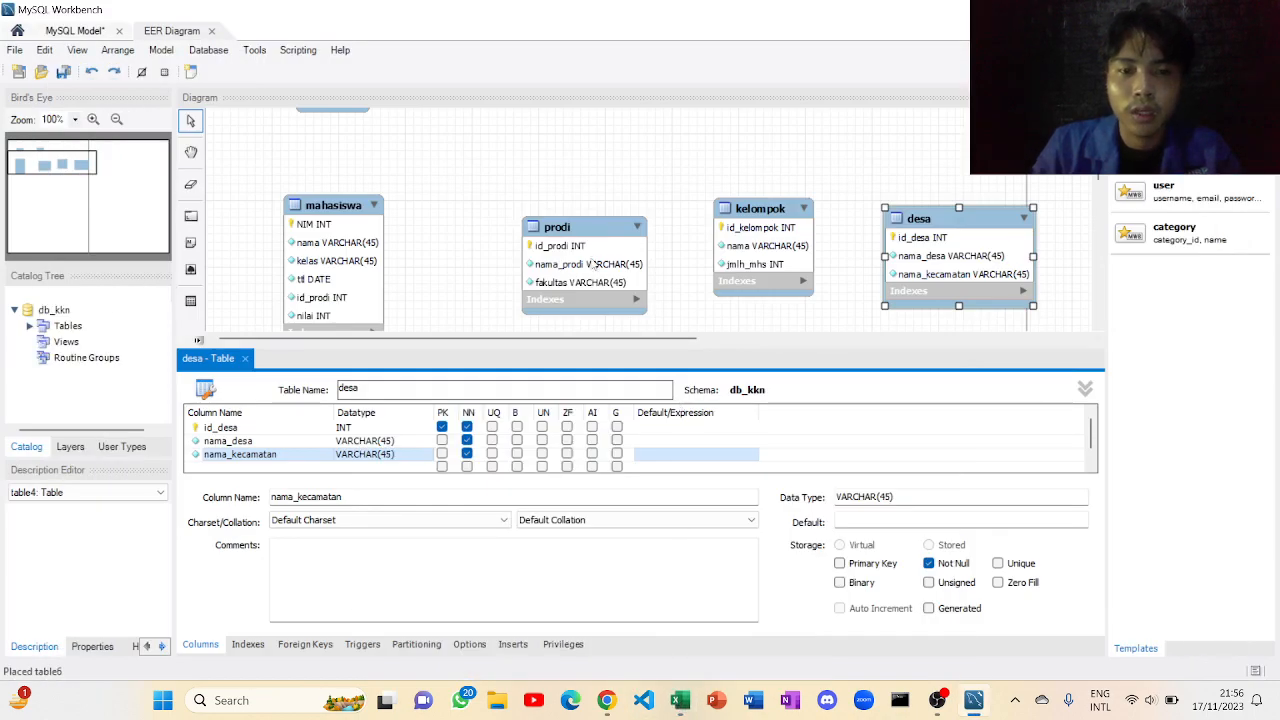
scroll(536, 180, "down", 1)
scroll(536, 180, "up", 3)
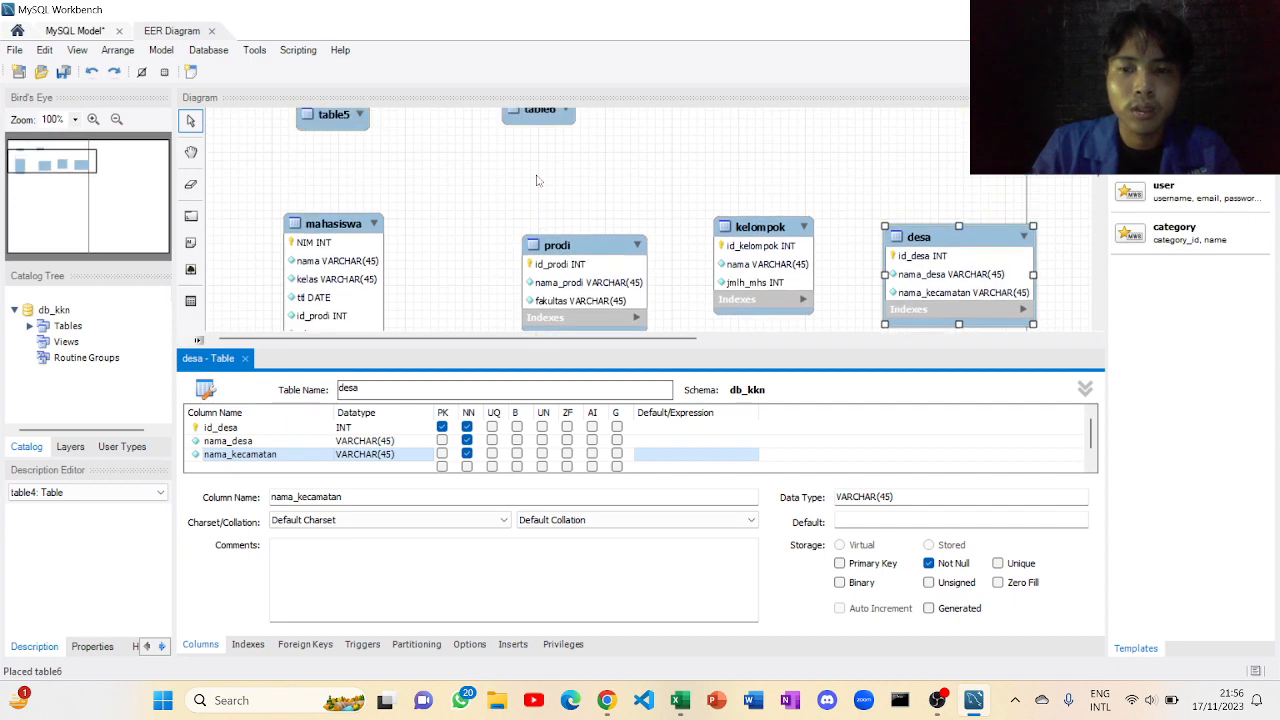
double_click(340, 168)
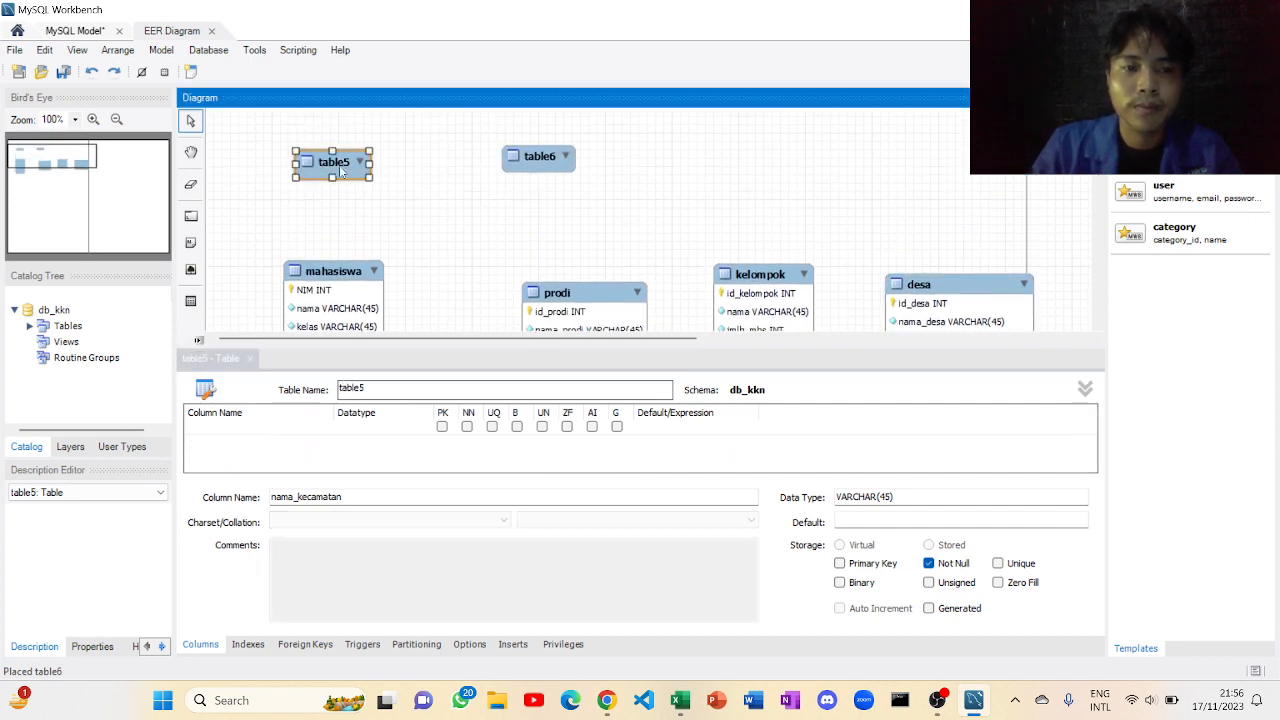
key("BackSpace")
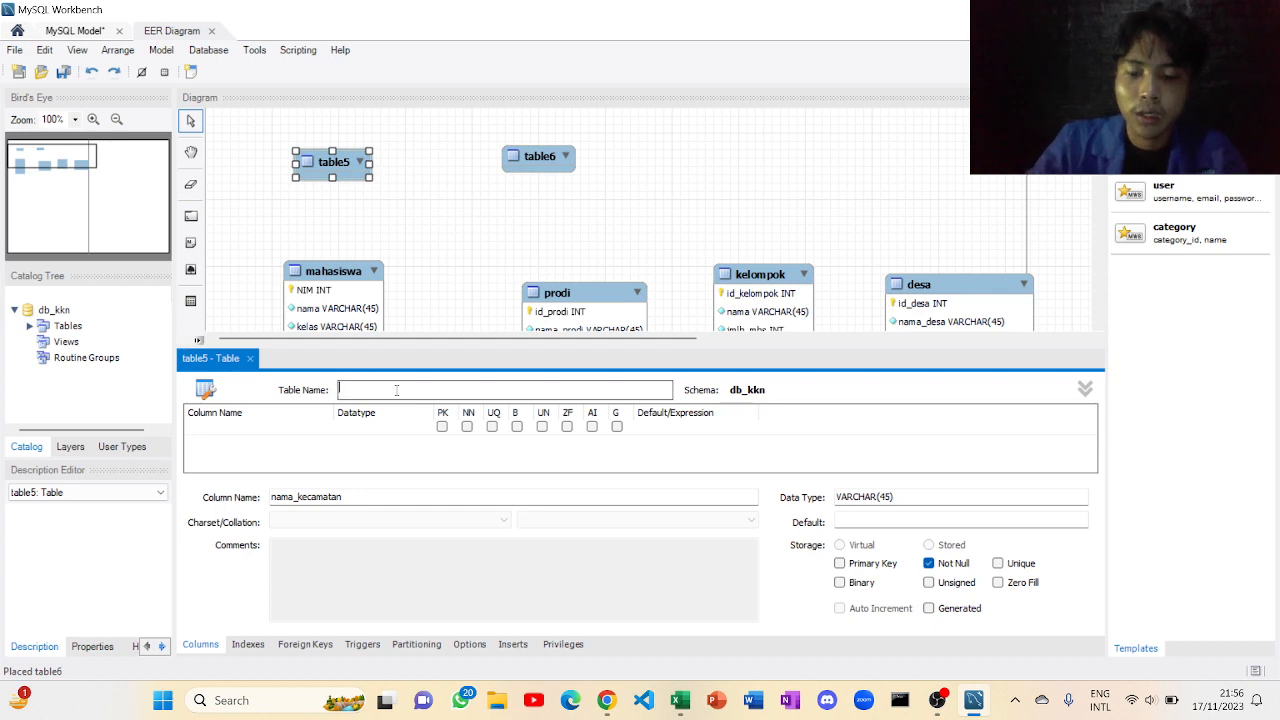
type("kecamtan")
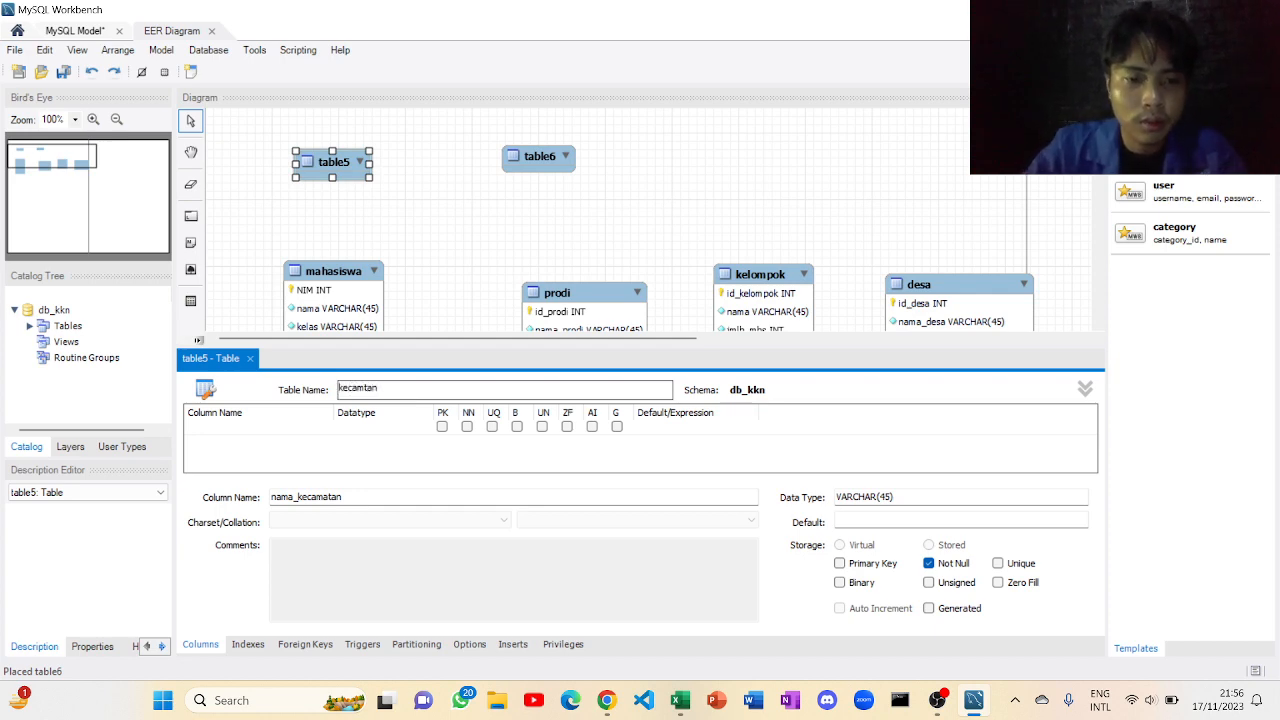
key("BackSpace")
type("atan")
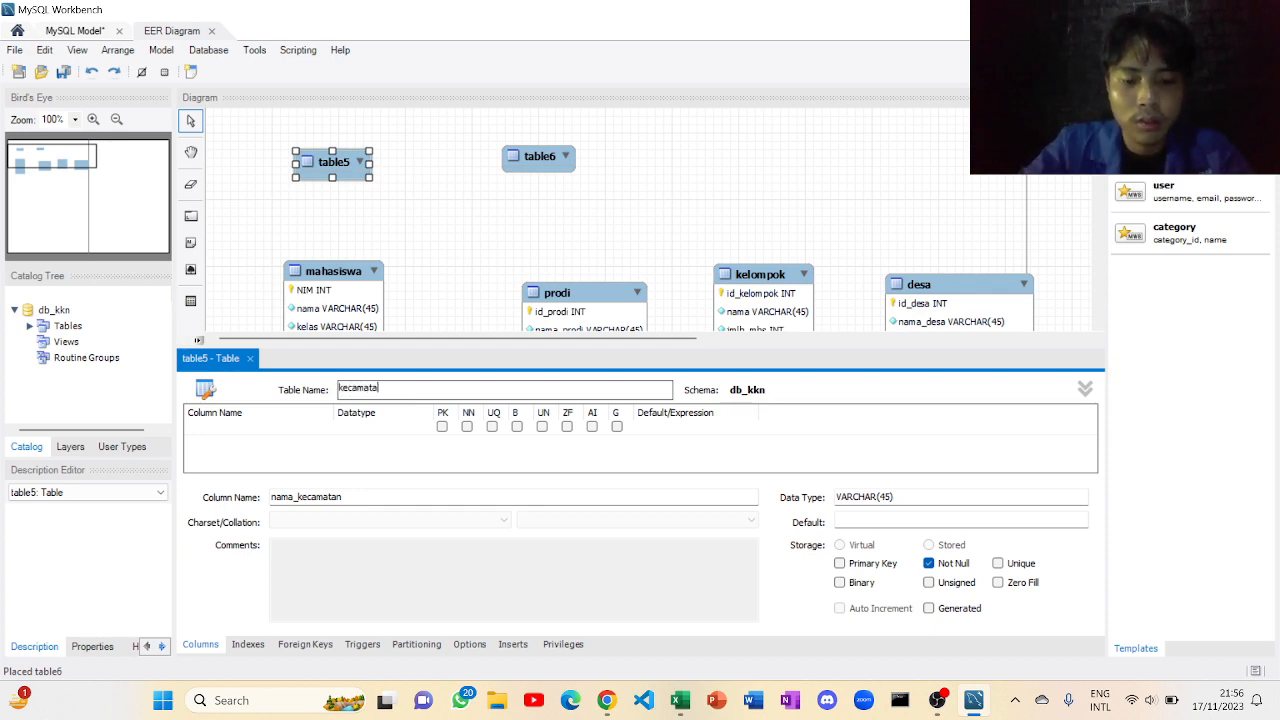
Step: Add an INT column named id_kecamatan to the kecamatan table and mark it as primary key and not null
left_click(266, 425)
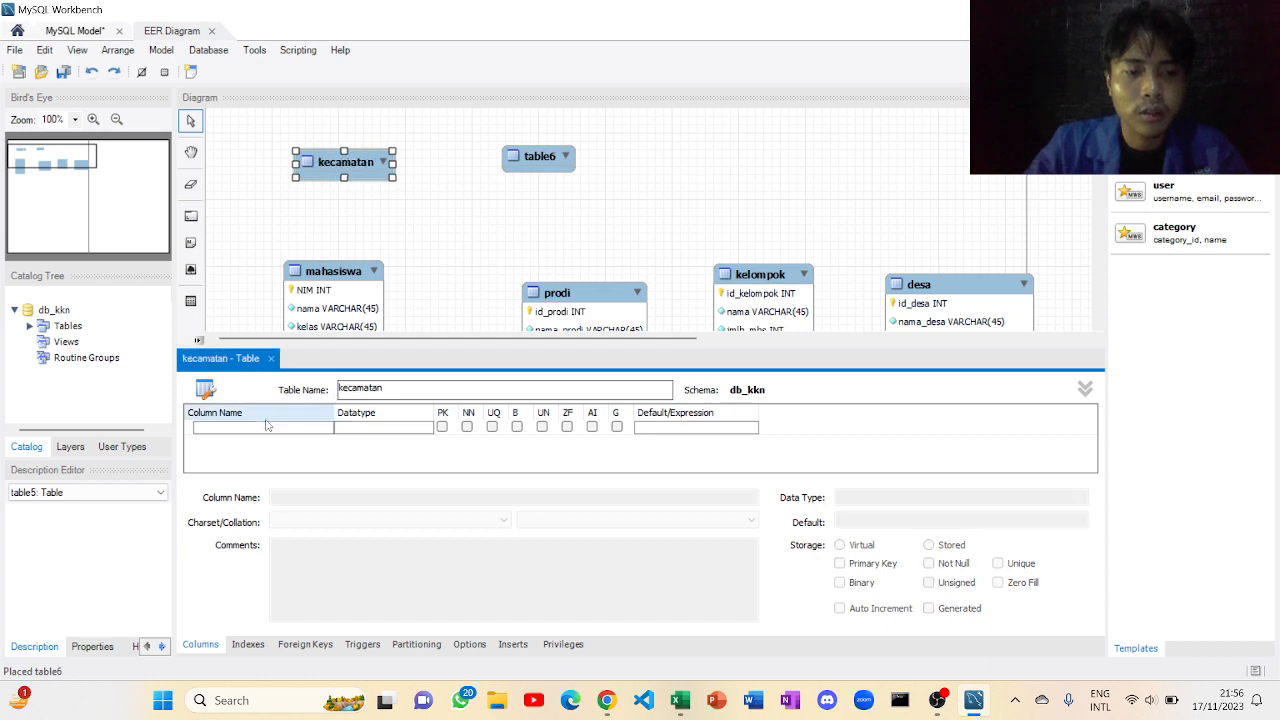
left_click(266, 425)
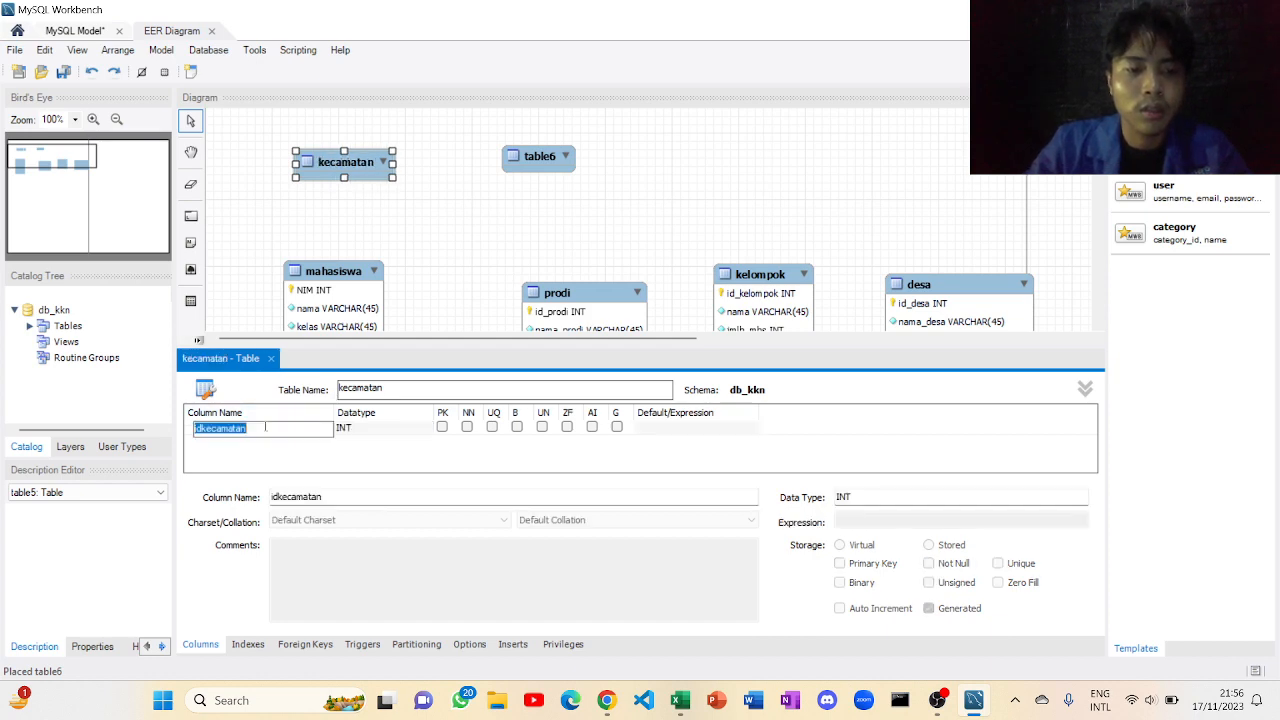
left_click(200, 428)
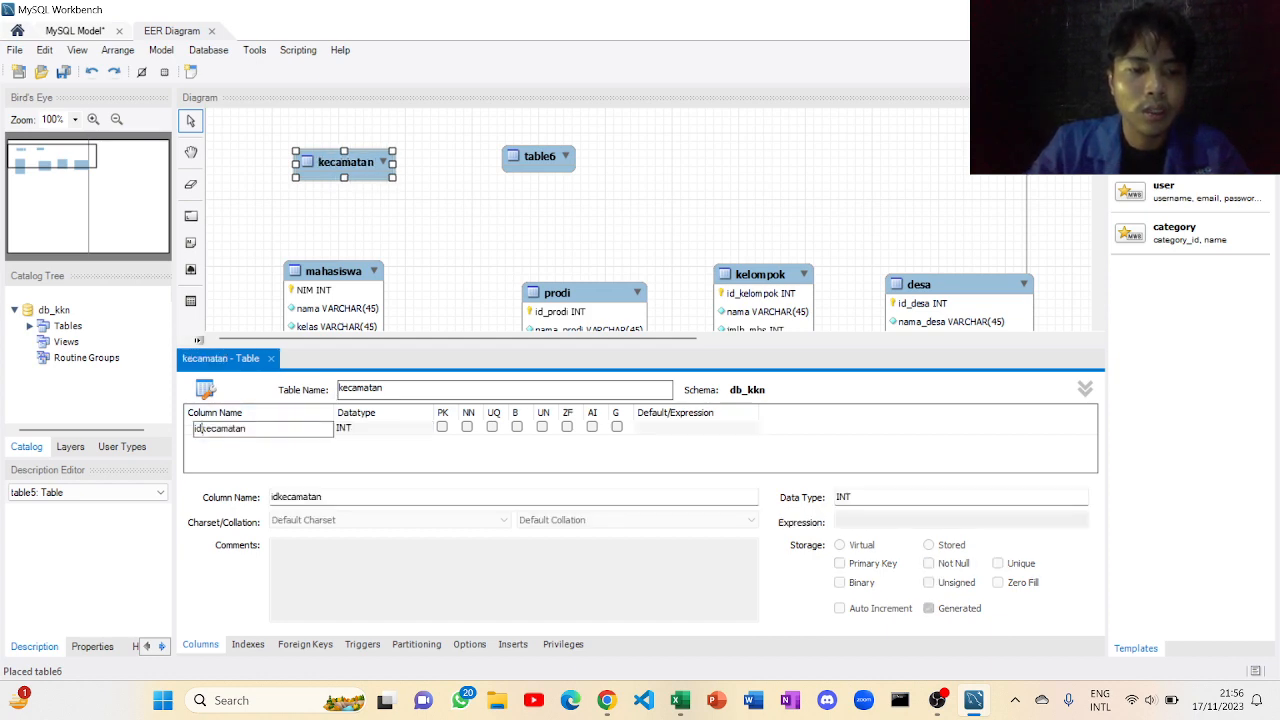
type("_")
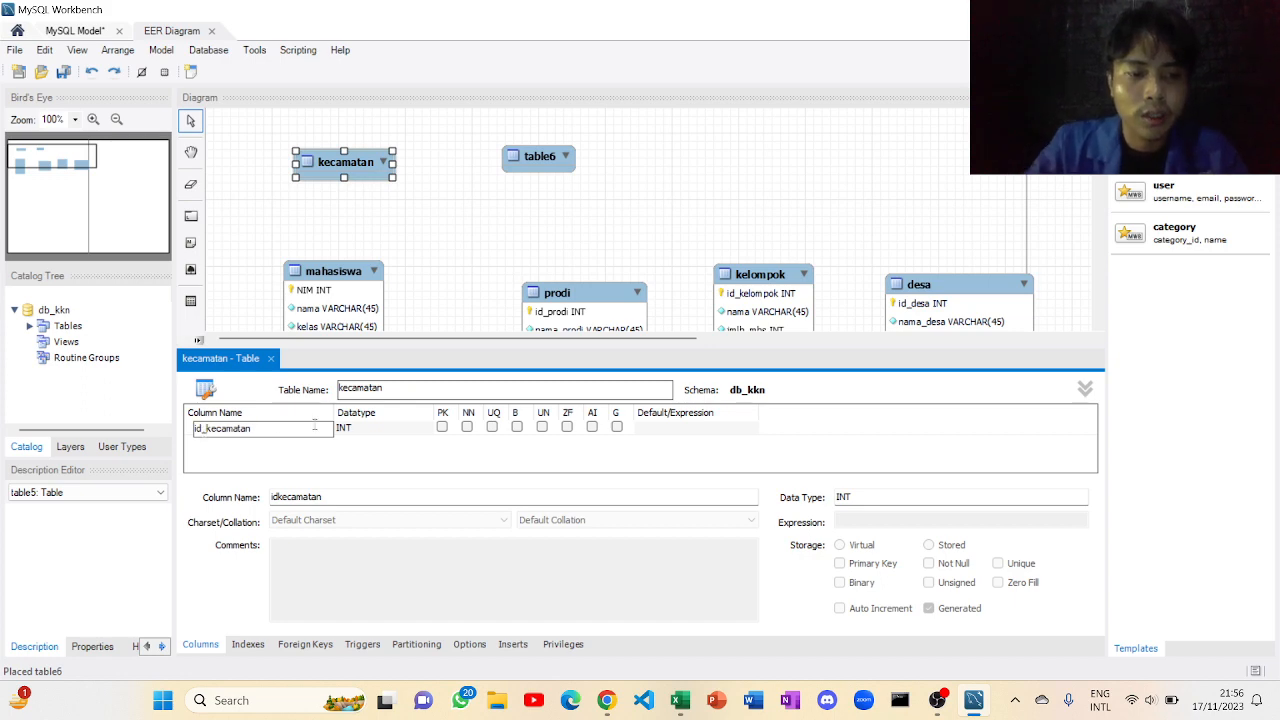
left_click(441, 428)
left_click(441, 428)
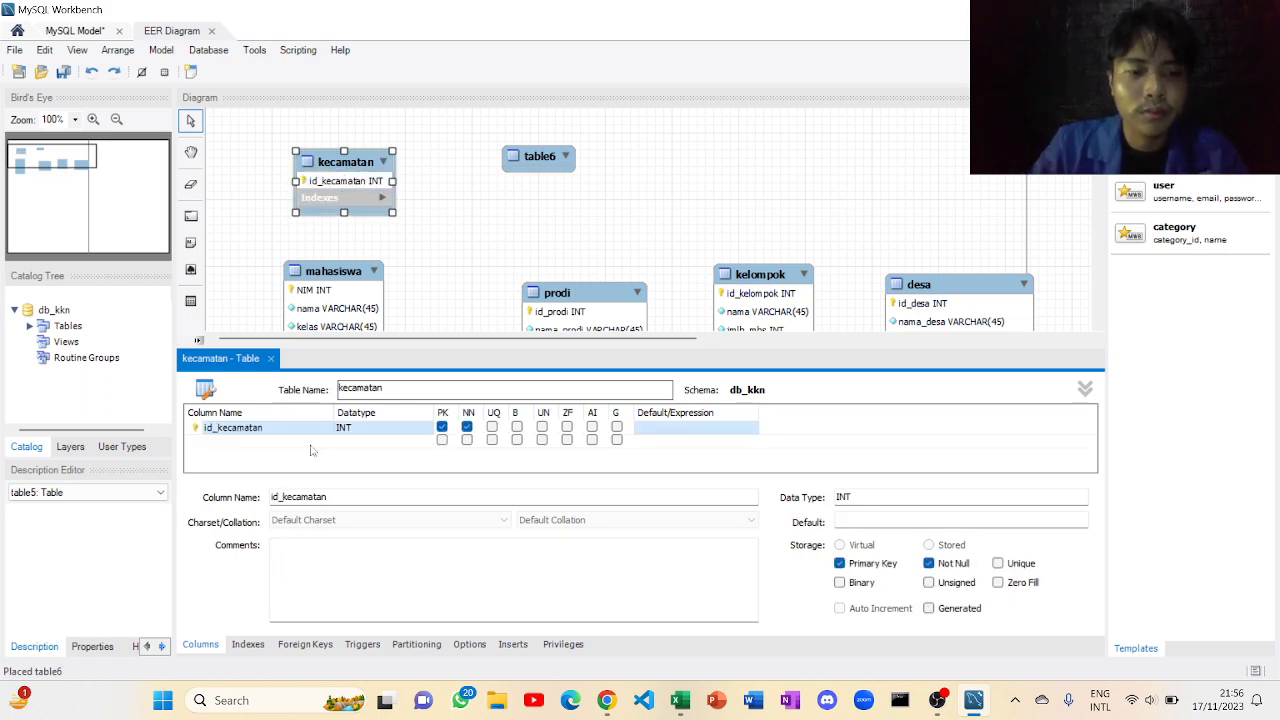
Step: Add a VARCHAR(45) column named nama_kecamatan to the kecamatan table and check the planned columns in the Excel workbook
left_click(282, 443)
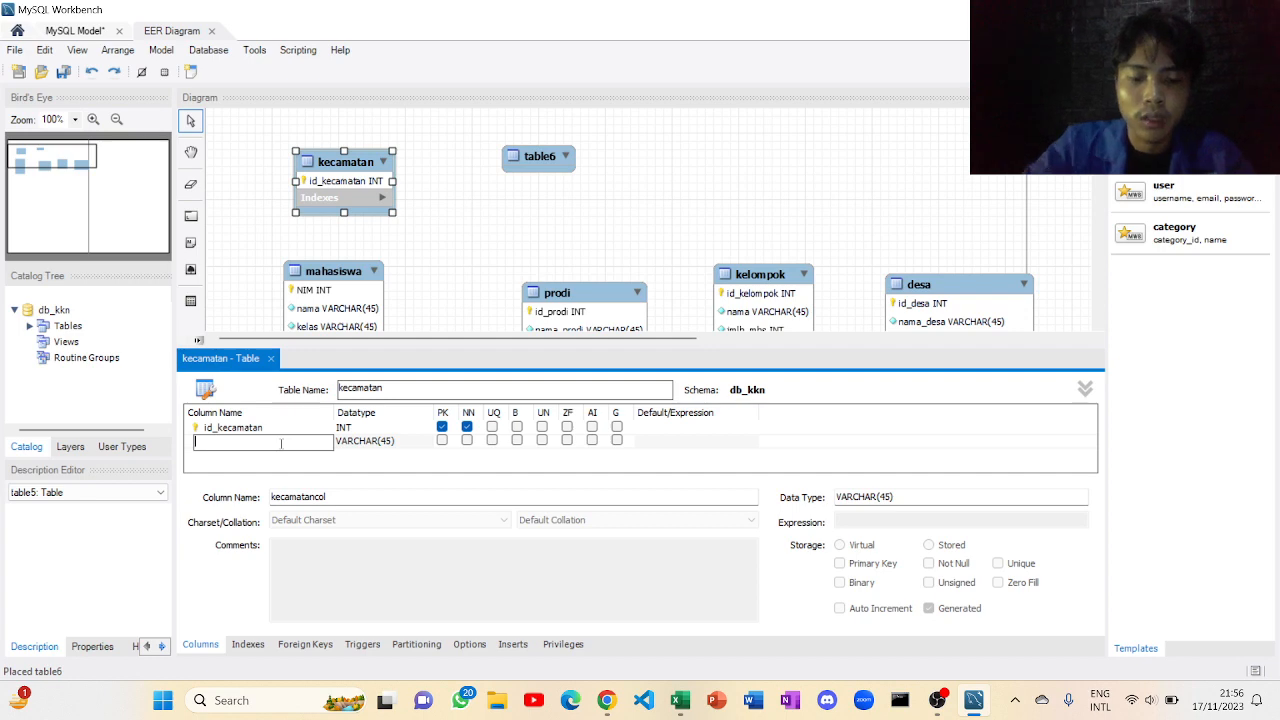
type("_kecamatan")
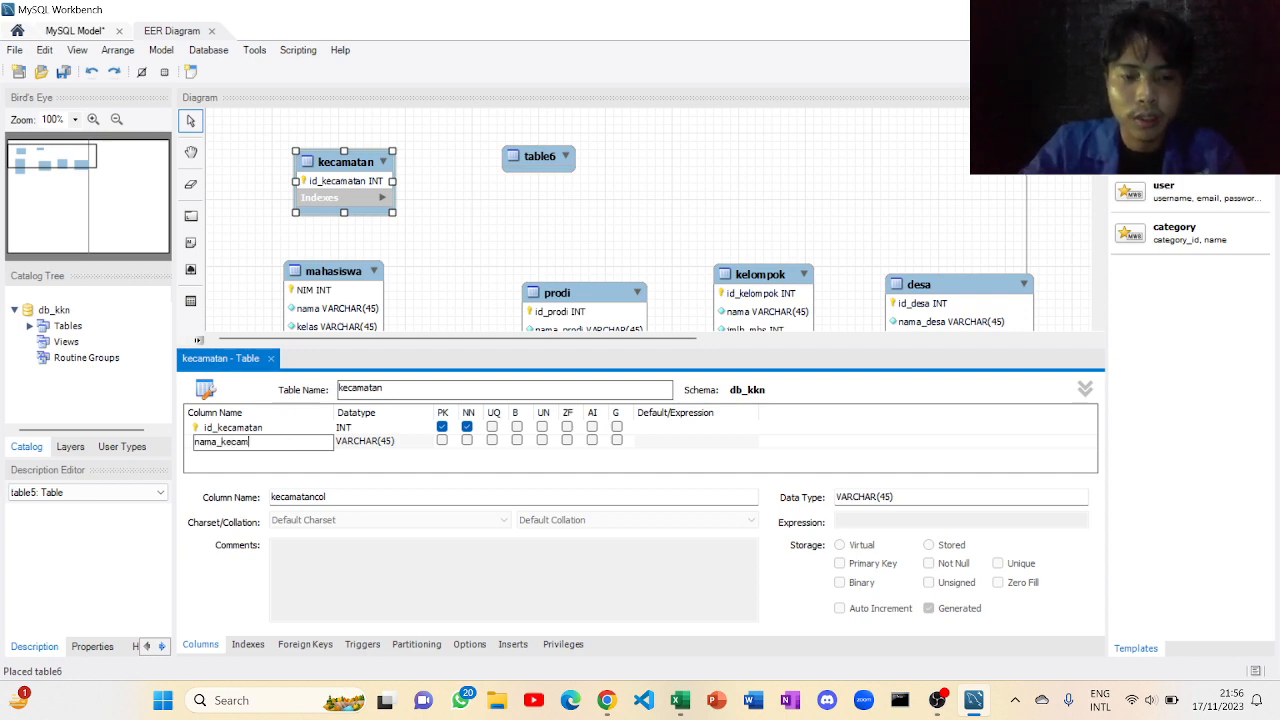
left_click(680, 700)
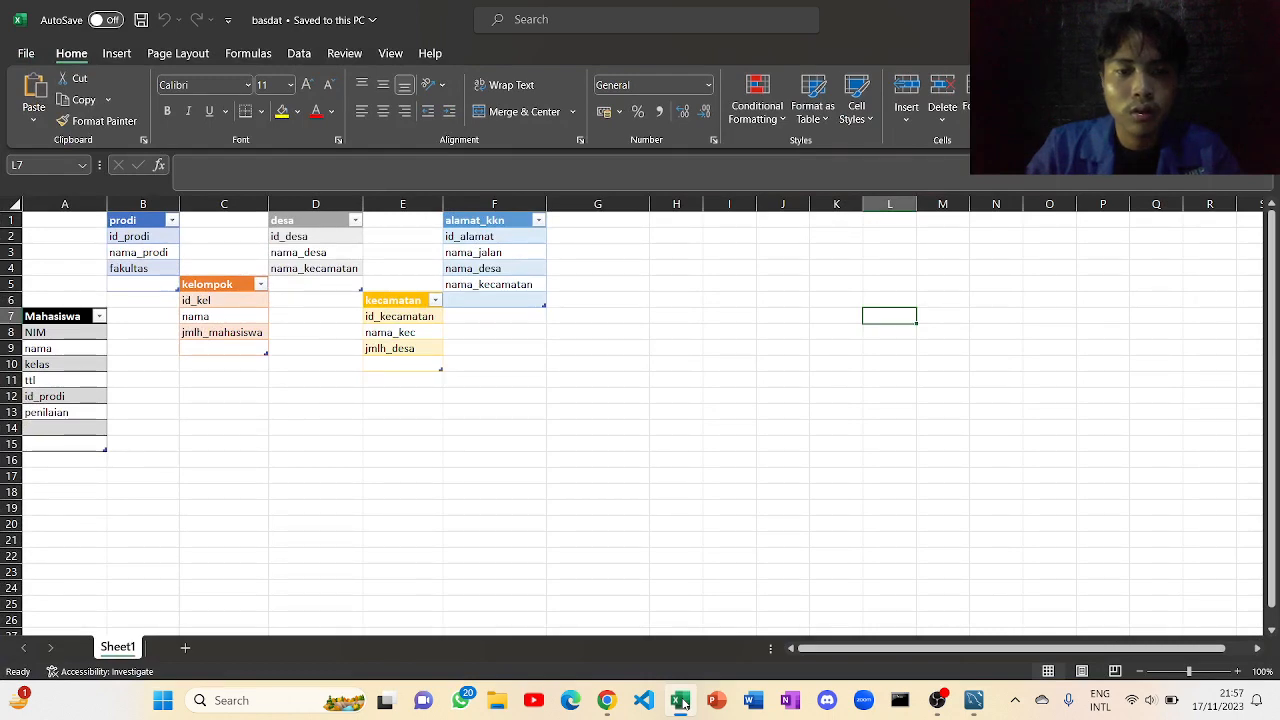
left_click(680, 700)
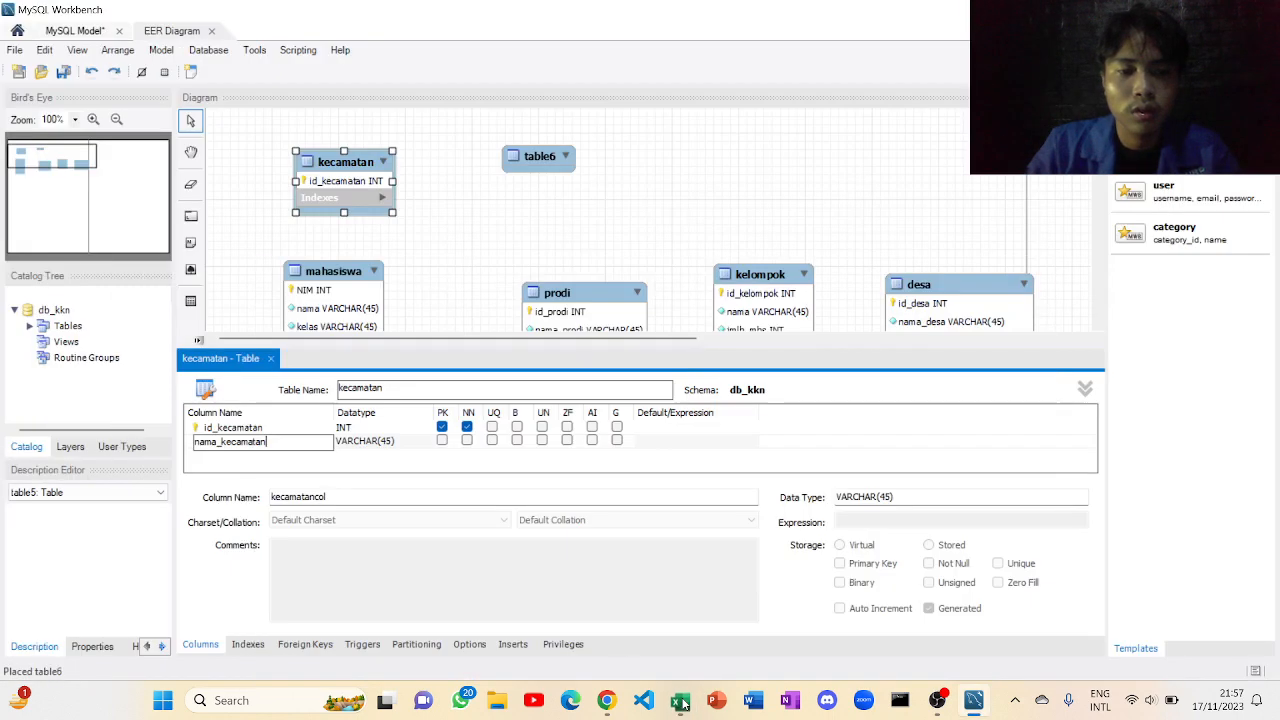
Step: Add a column named jmlh_desa to the kecamatan table and mark both jmlh_desa and nama_kecamatan as not null
left_click(280, 463)
type("jm")
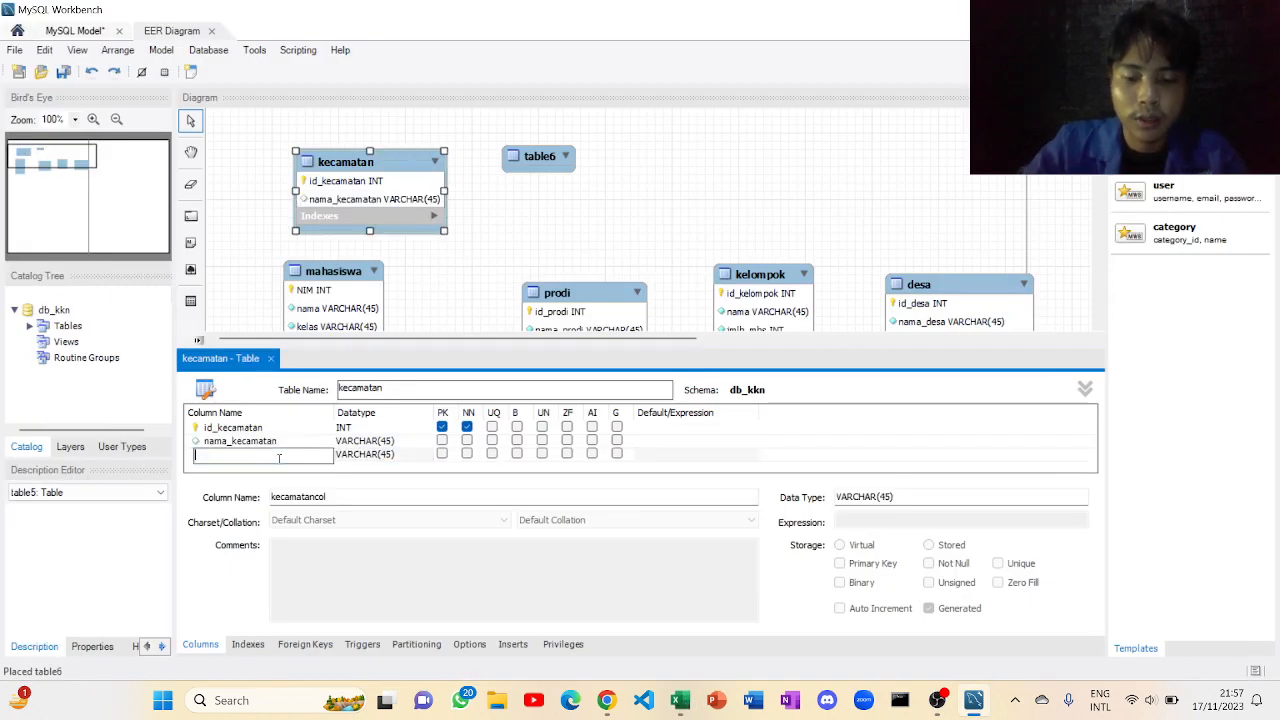
type("lh")
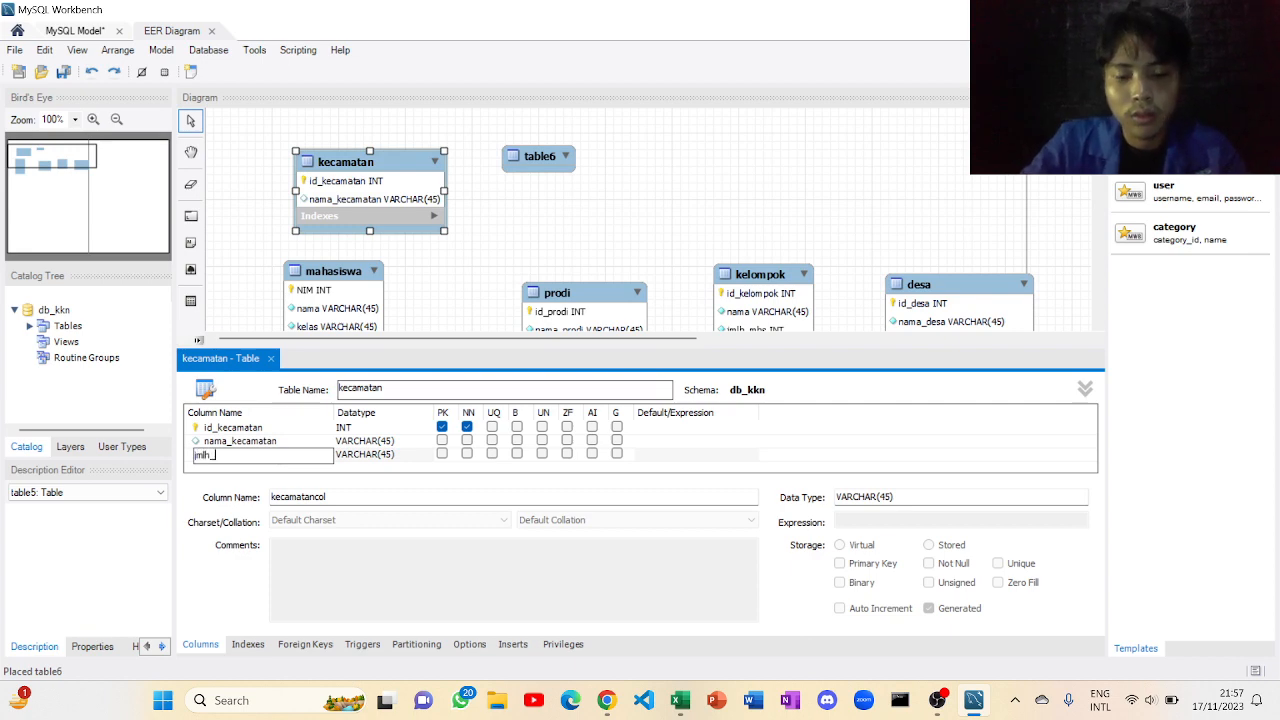
type("_desa")
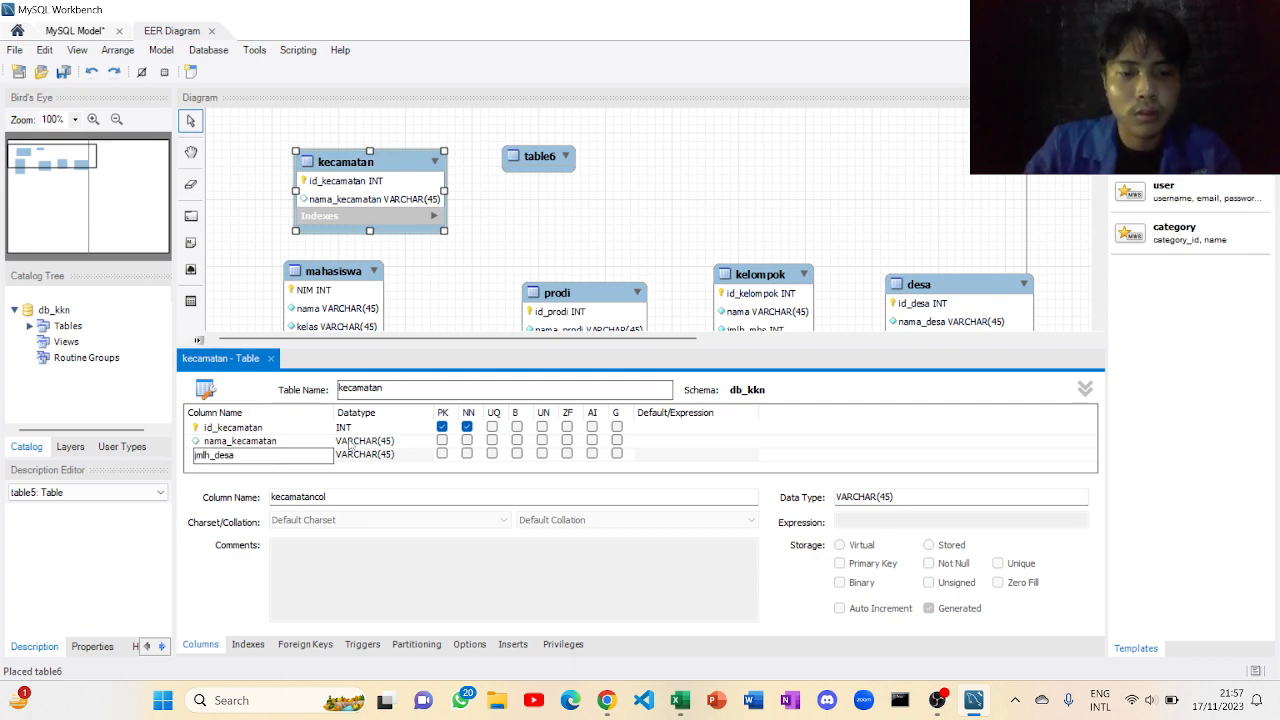
left_click(467, 454)
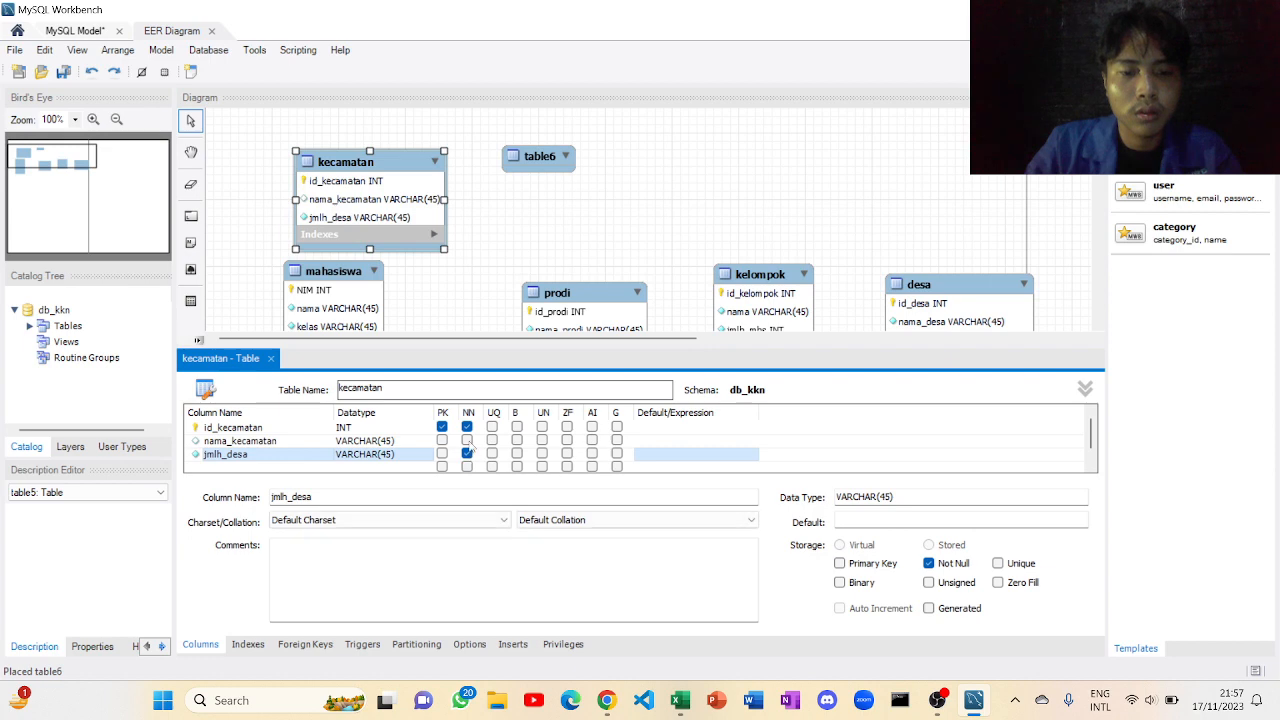
left_click(467, 440)
Step: Try to set the datatype of the jmlh_desa column in the kecamatan table to VARCHAR() without a length
left_click(421, 457)
left_click(421, 462)
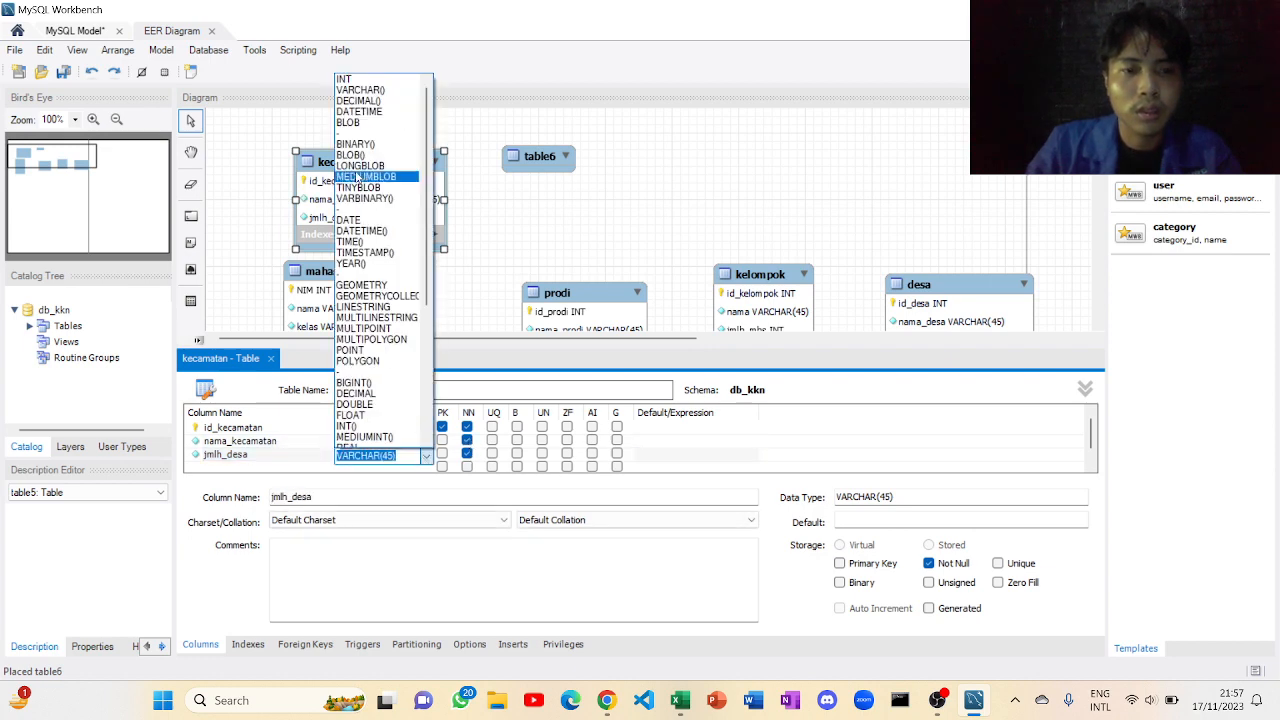
left_click(375, 90)
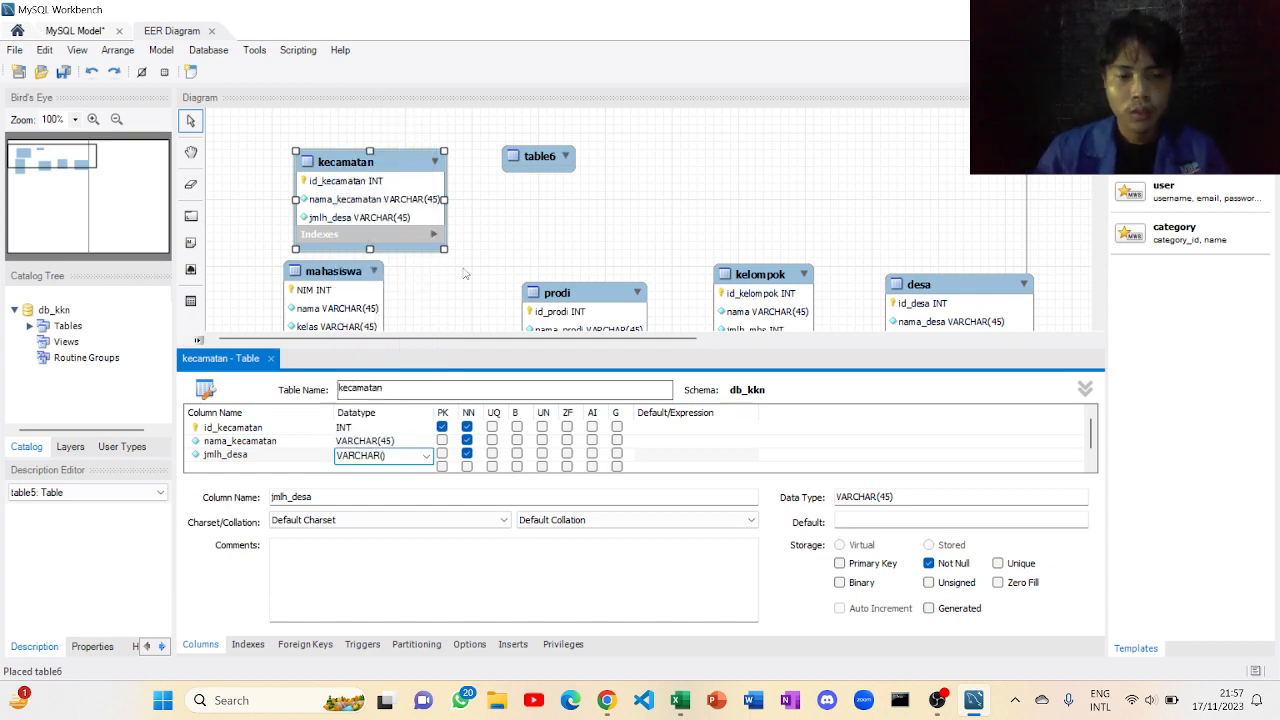
left_click(552, 170)
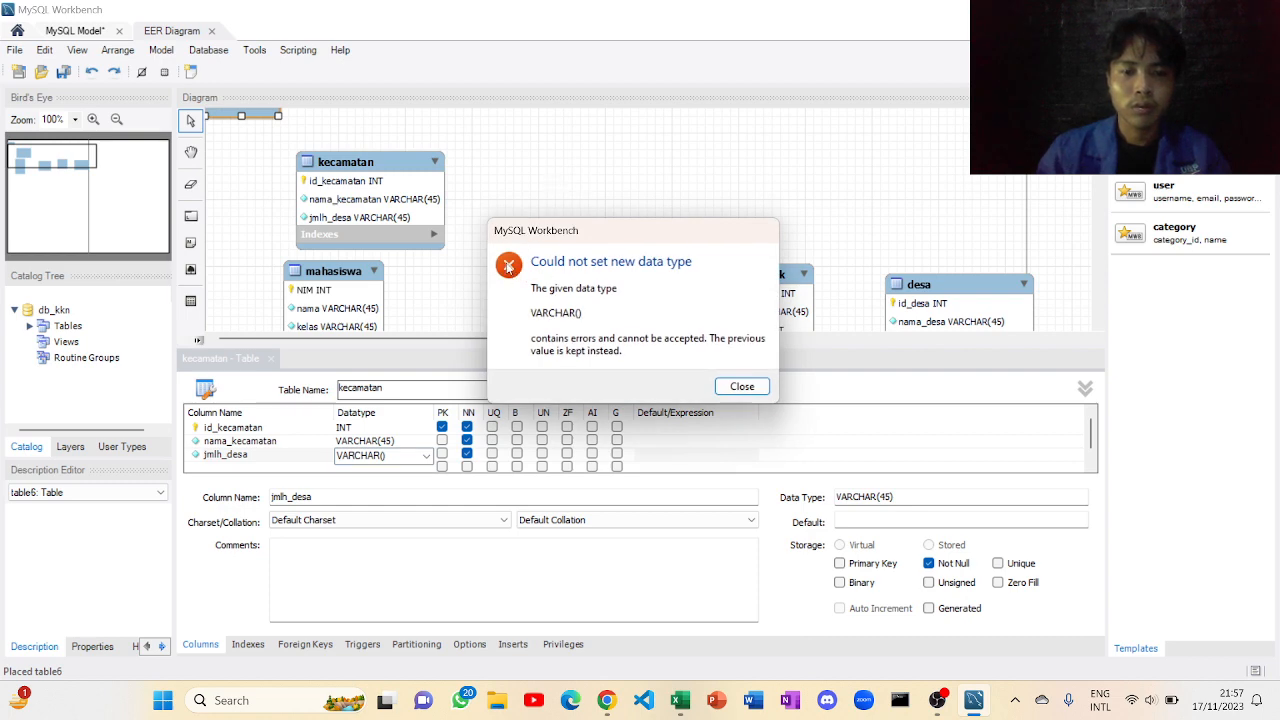
left_click(752, 389)
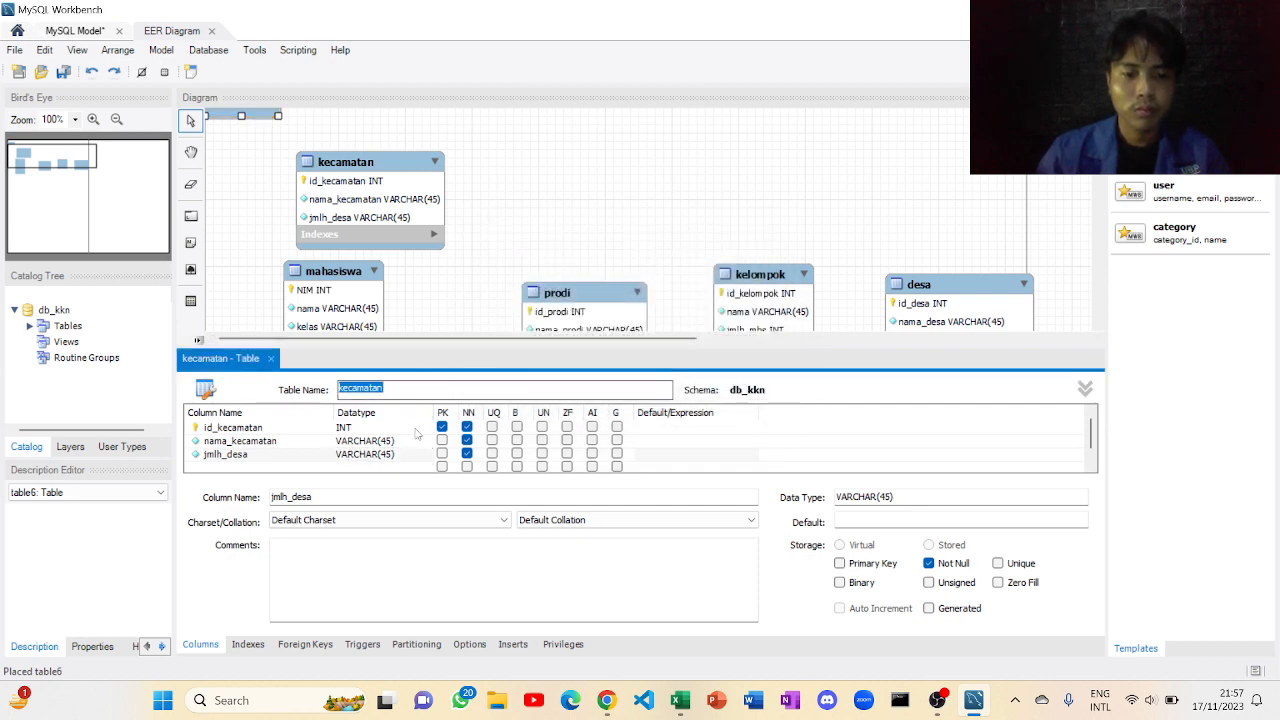
Step: Place a new table on the diagram just above the prodi table and name it alamat_kkn
scroll(237, 262, "down", 2)
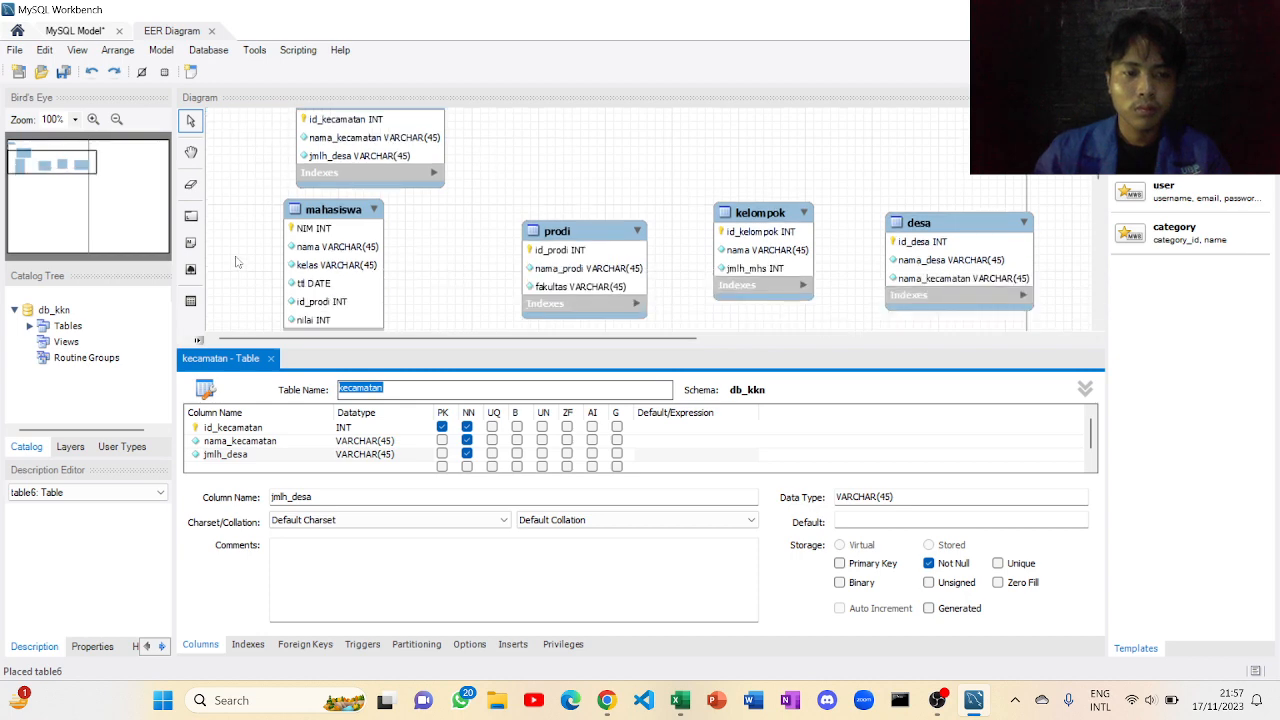
left_click(190, 300)
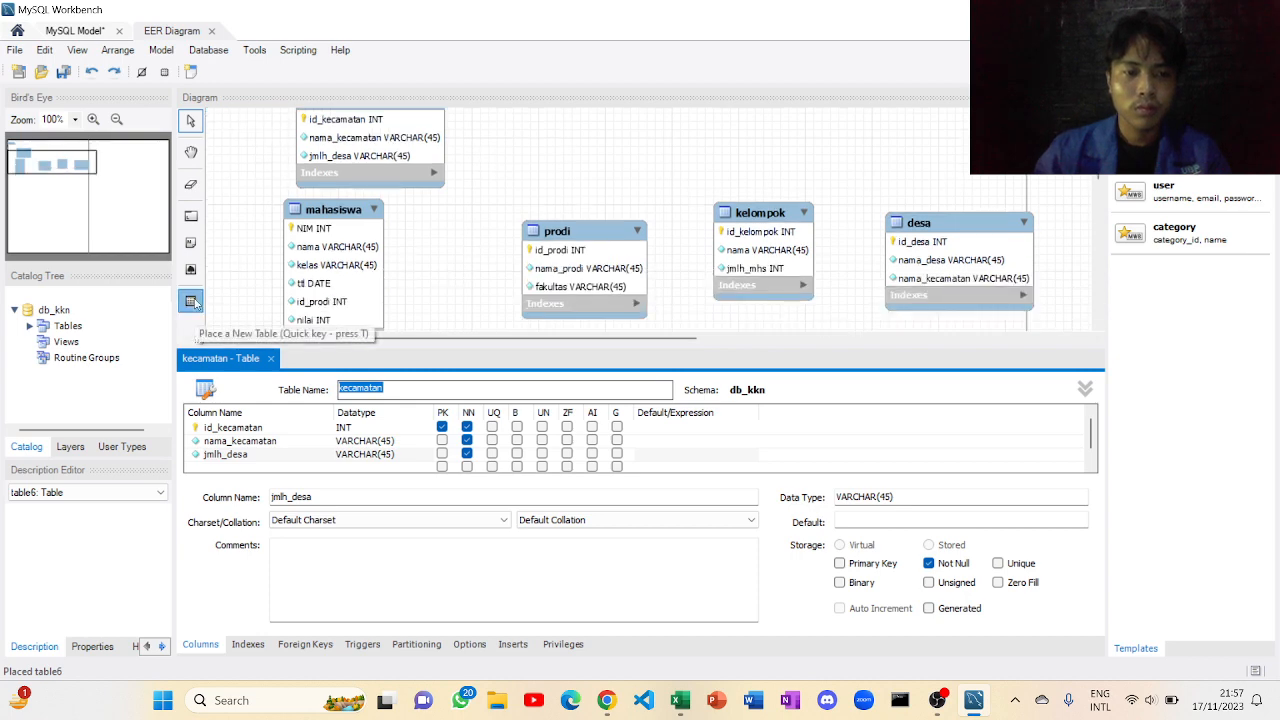
left_click(561, 145)
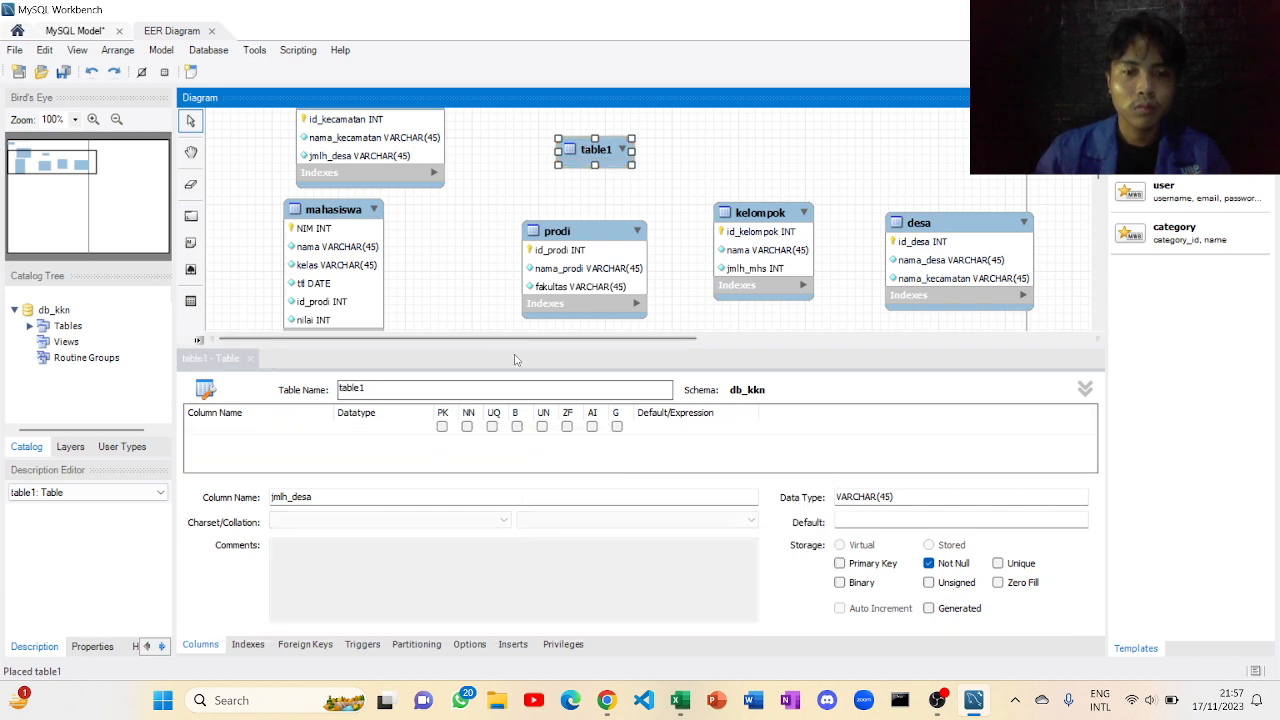
double_click(495, 386)
key("BackSpace")
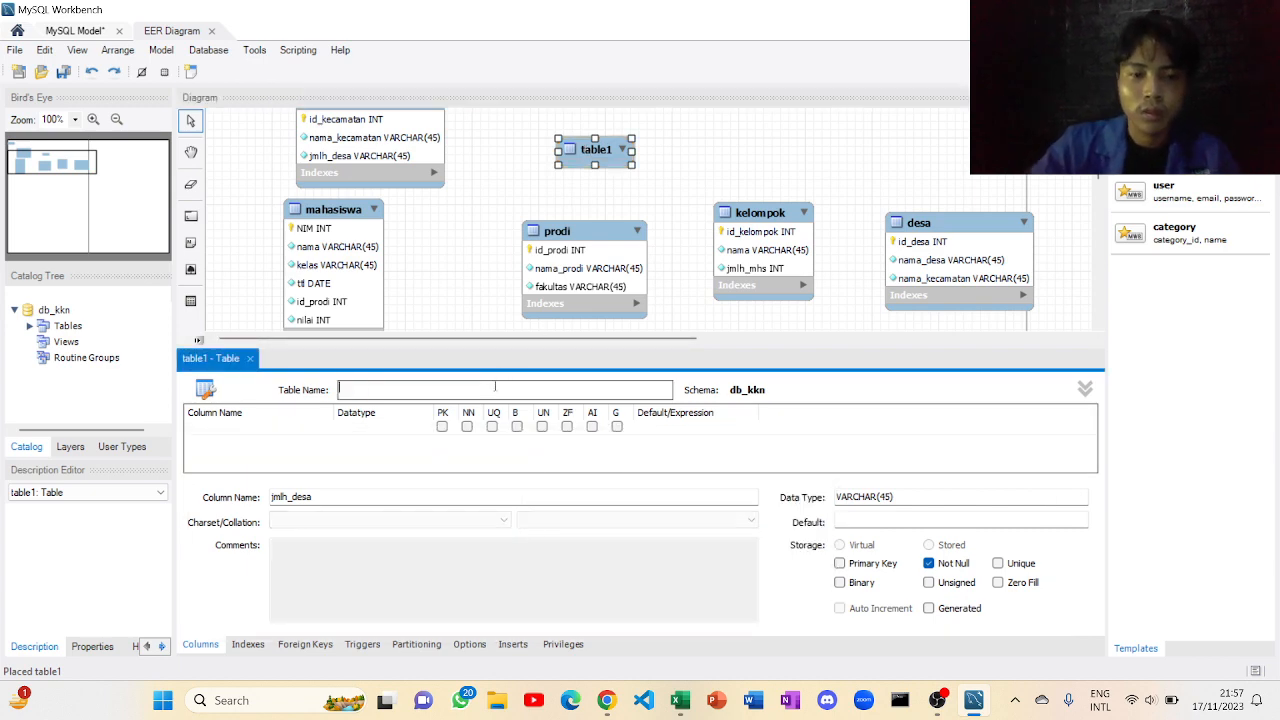
type("alama")
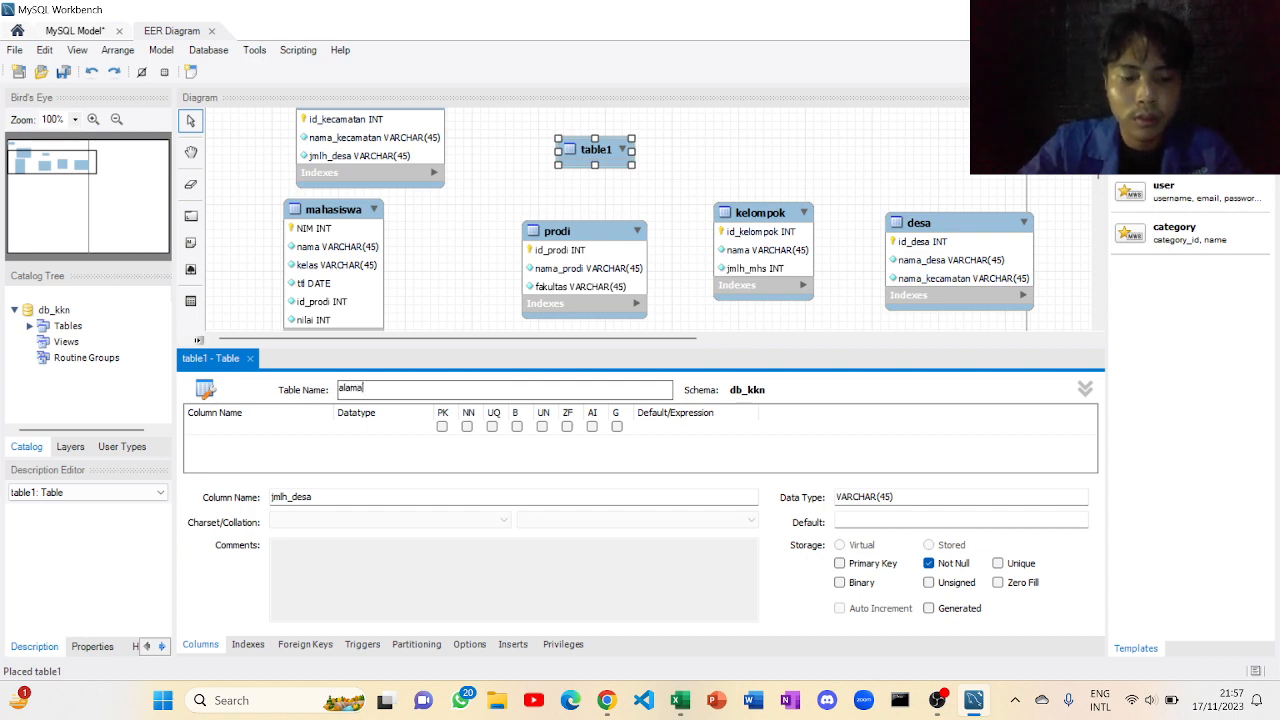
type("t_")
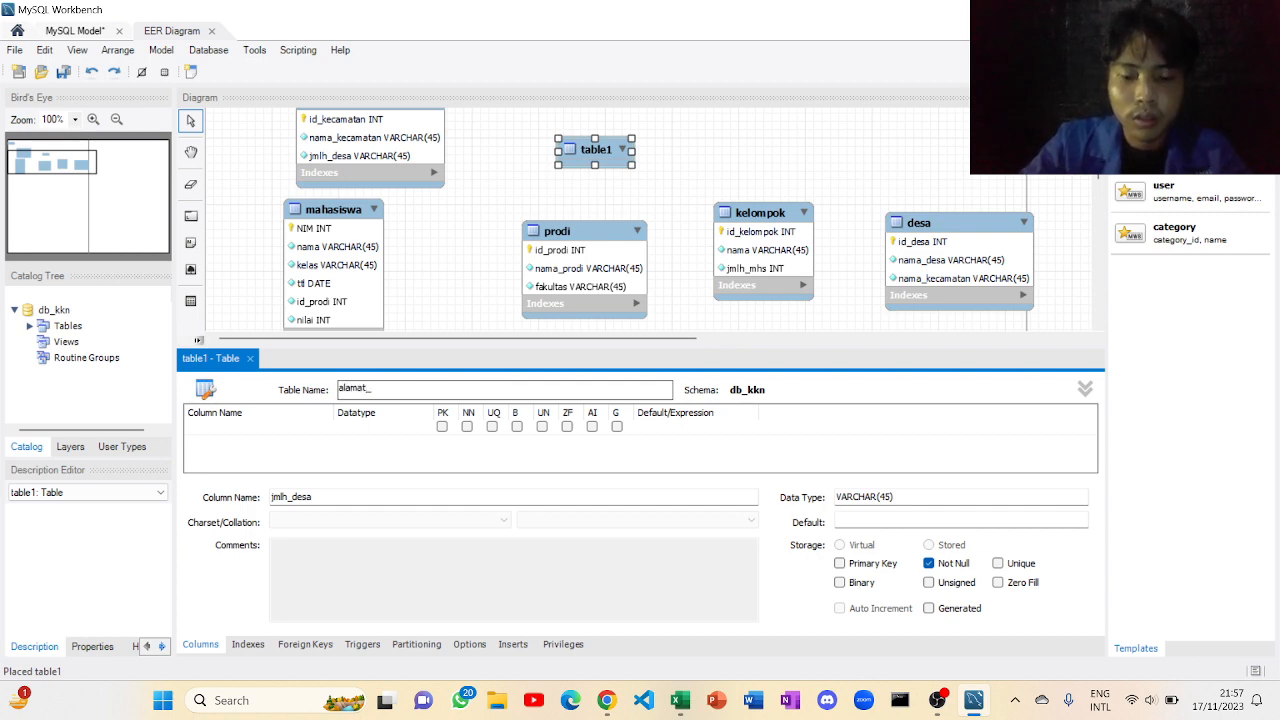
type("kkn")
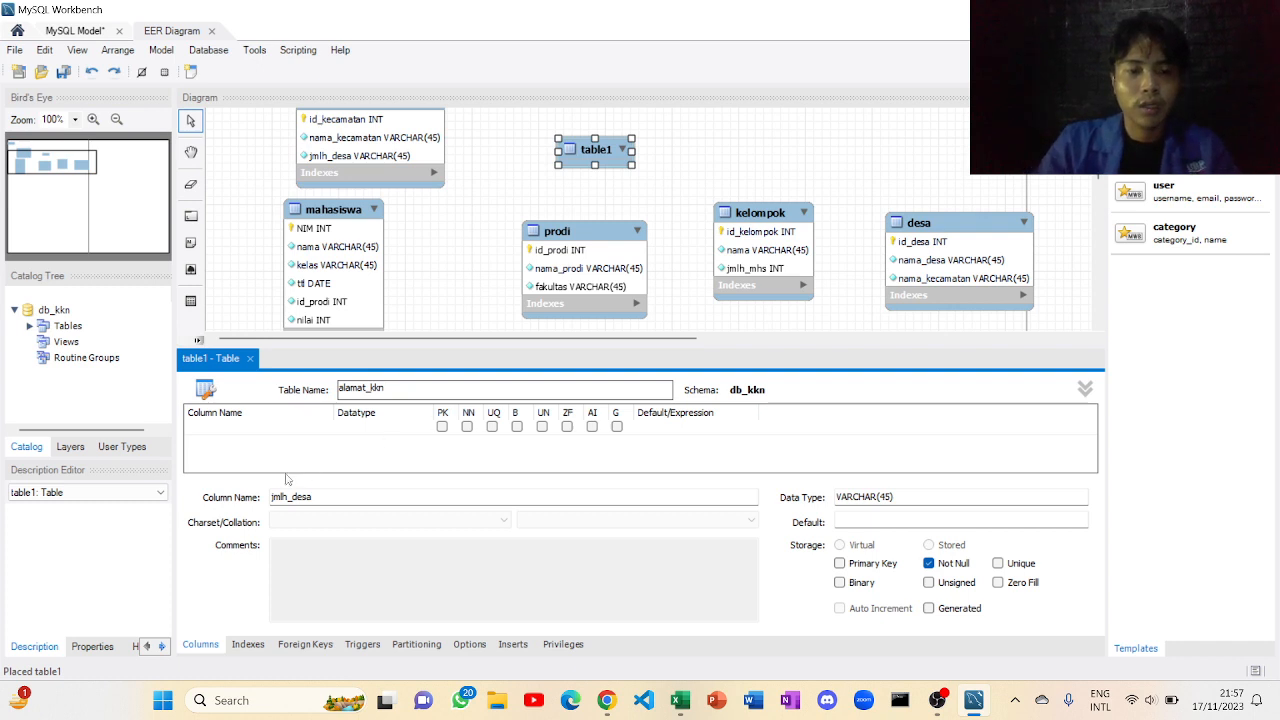
Step: Add an INT column named id_alamat to the alamat_kkn table and mark it as primary key and not null
double_click(271, 432)
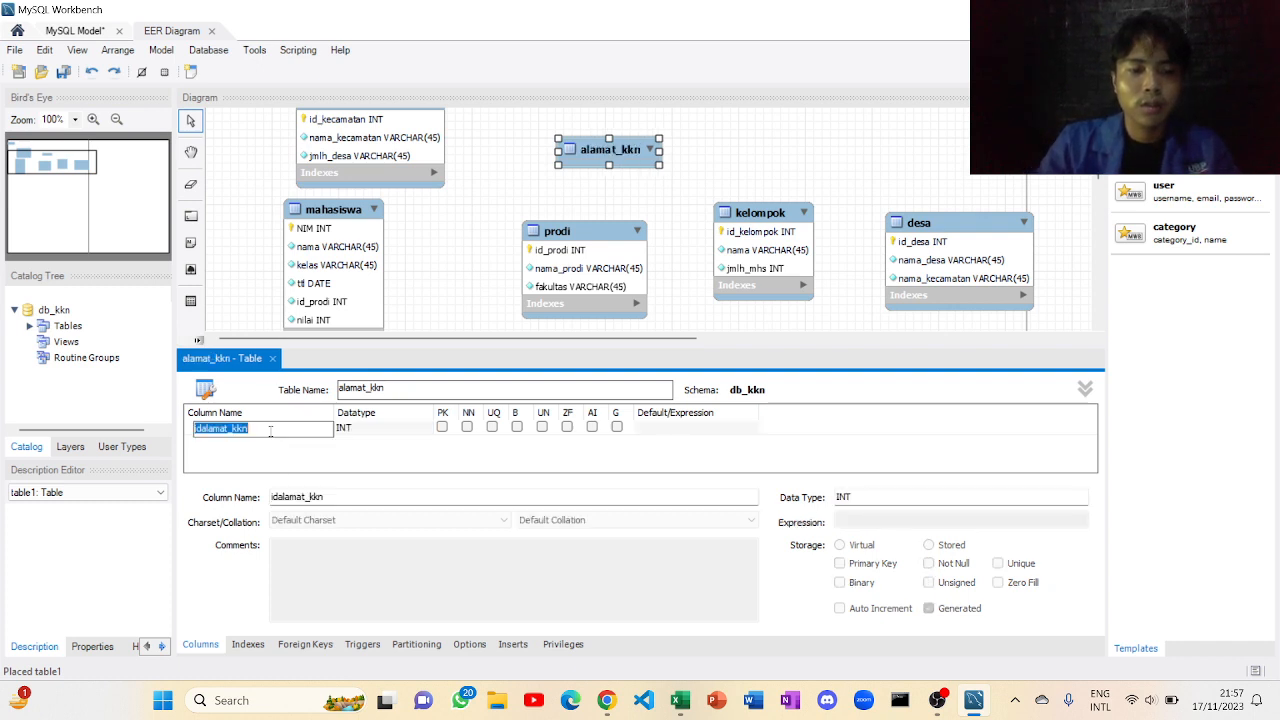
left_click(267, 431)
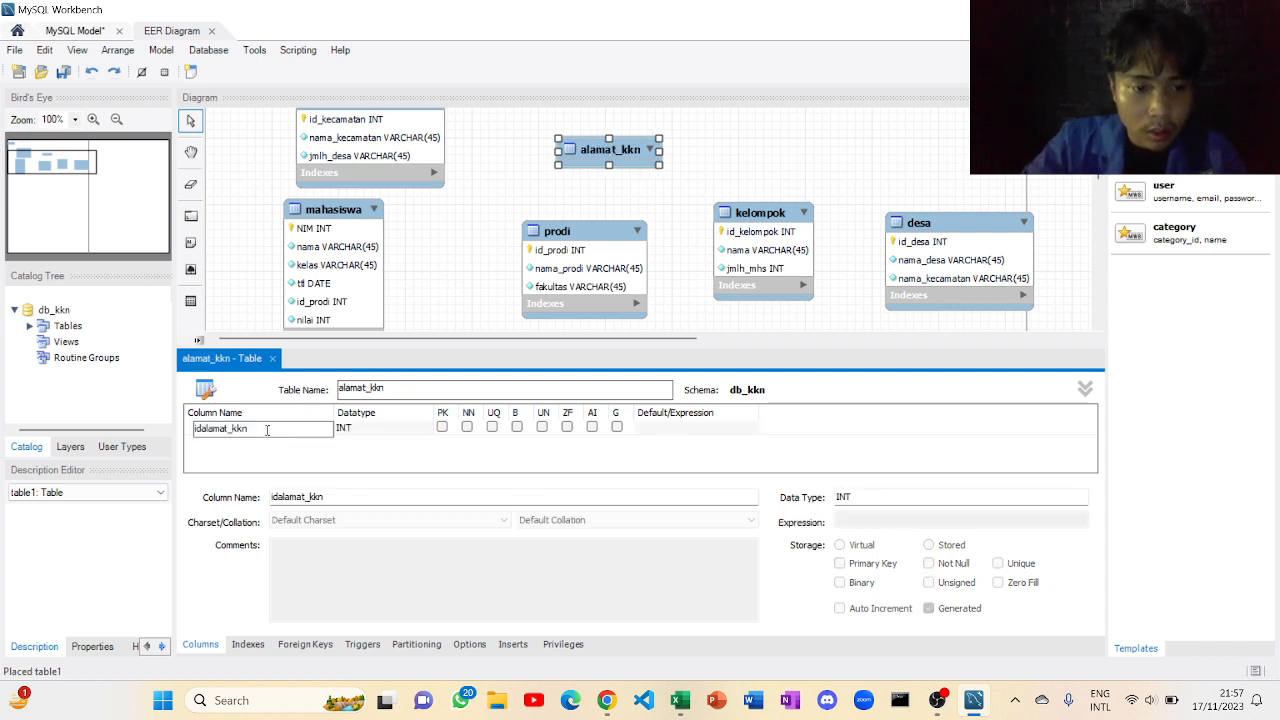
double_click(267, 431)
left_click(267, 431)
left_click_drag(251, 429, 222, 429)
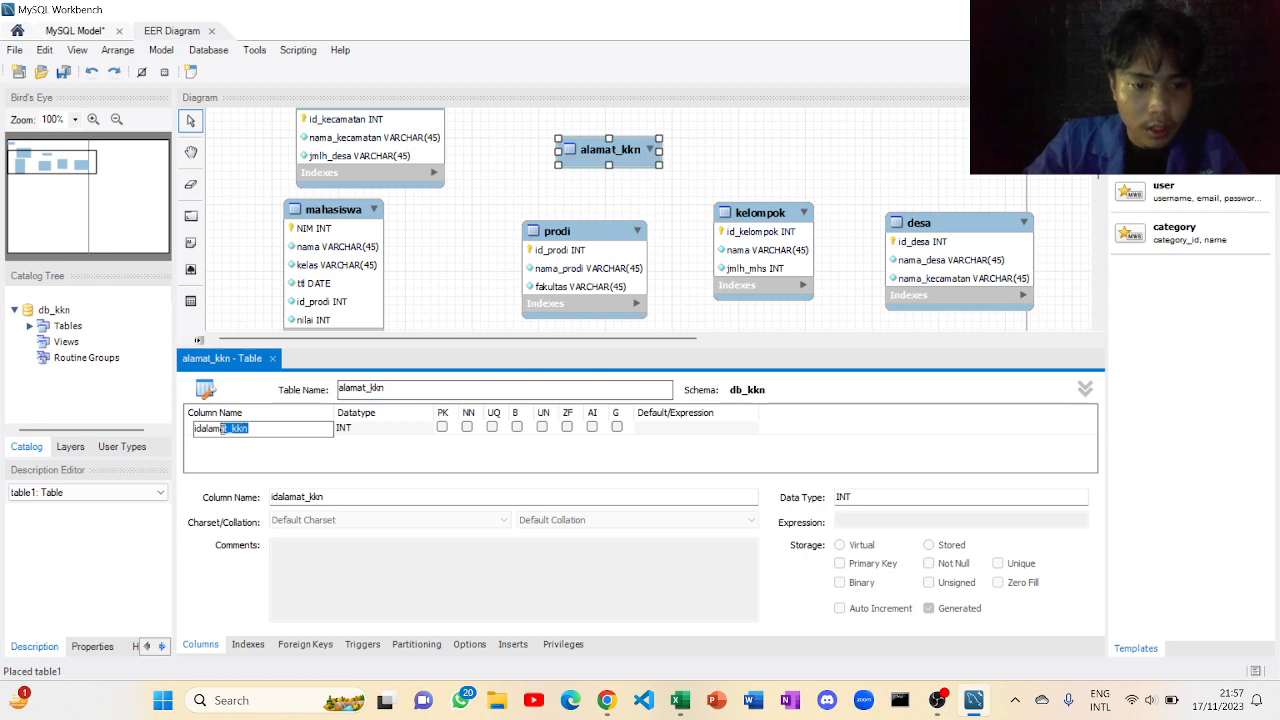
key("BackSpace")
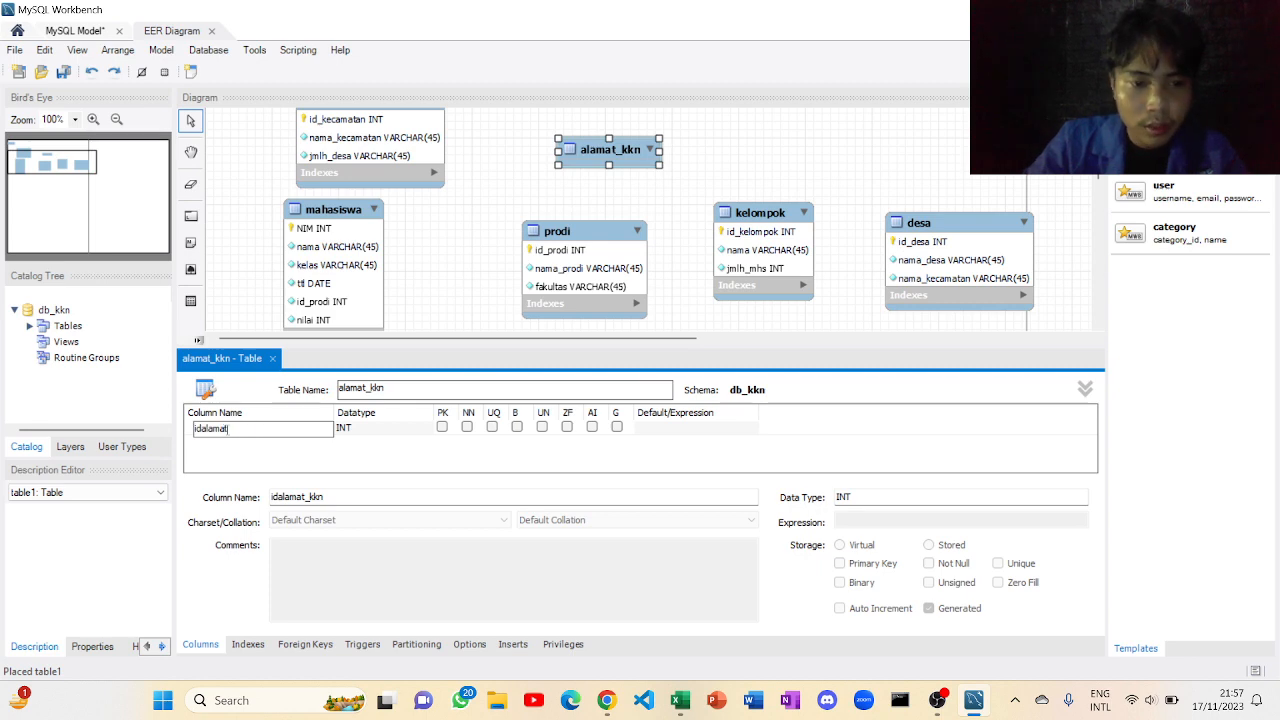
left_click(202, 428)
type("_")
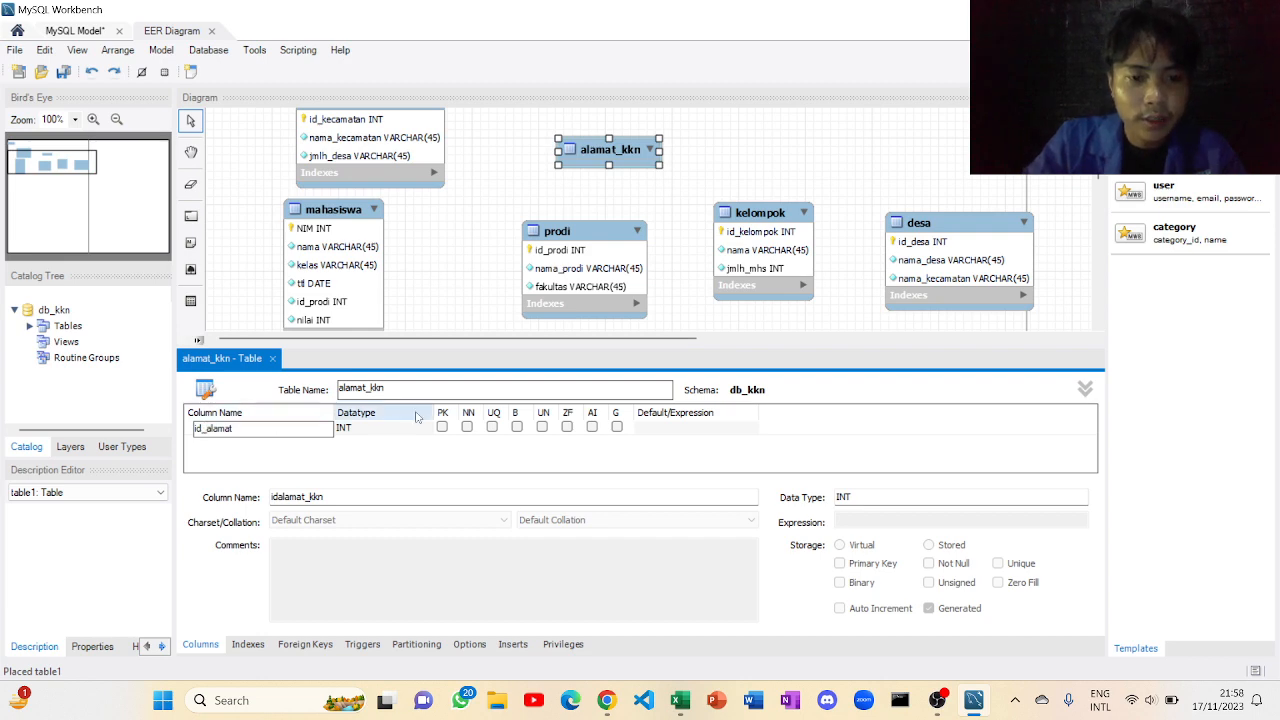
left_click(466, 427)
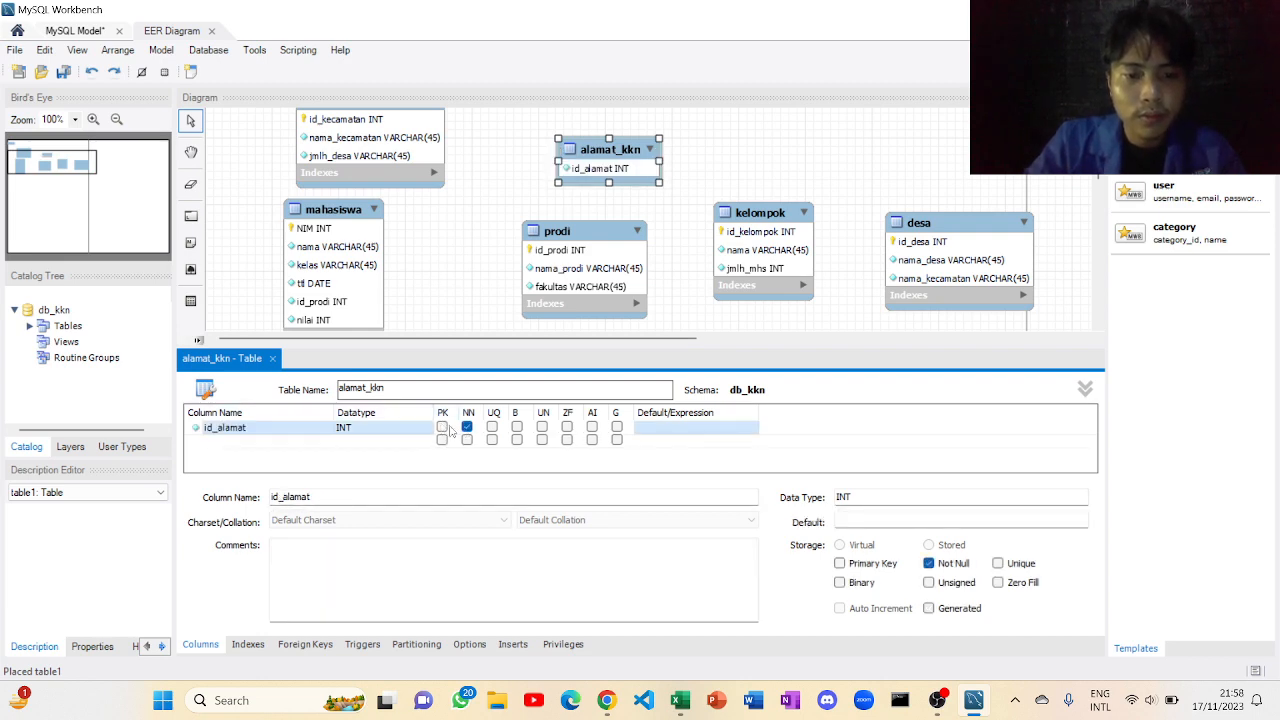
left_click(442, 427)
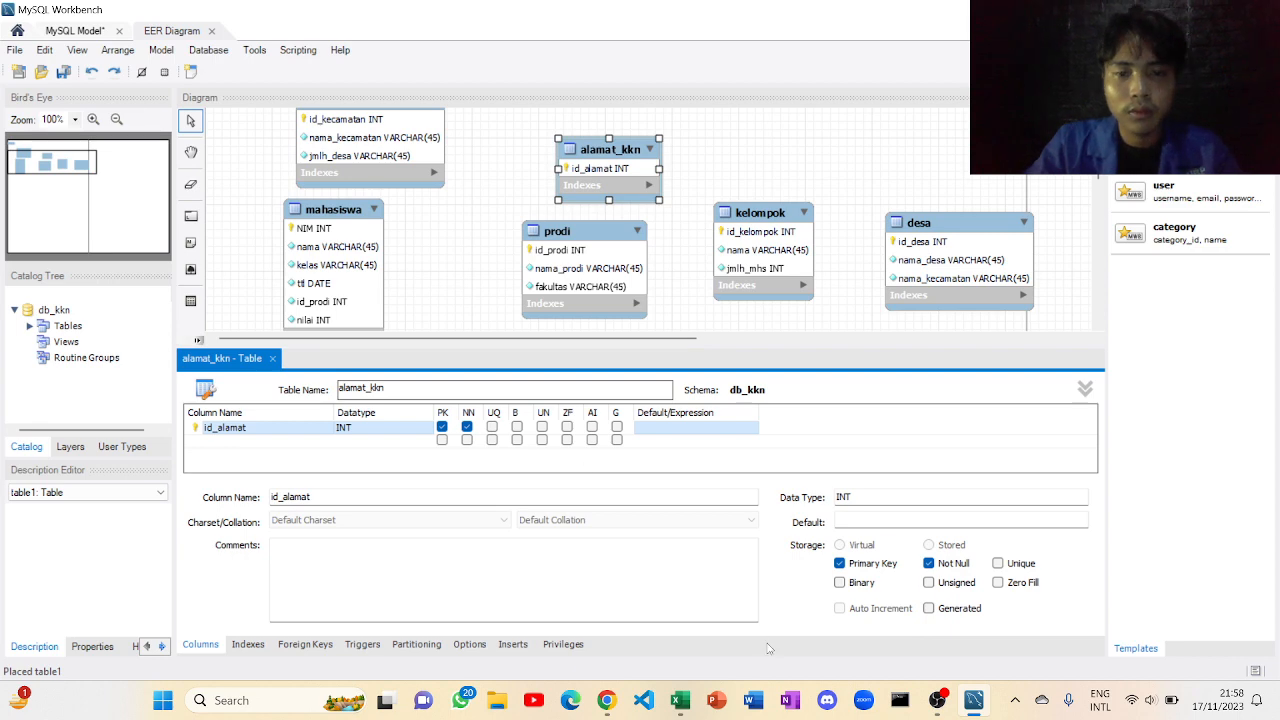
Step: Check the planned alamat_kkn columns in the Excel workbook and add a not-null VARCHAR(45) column named nama_jalan to the table
left_click(681, 698)
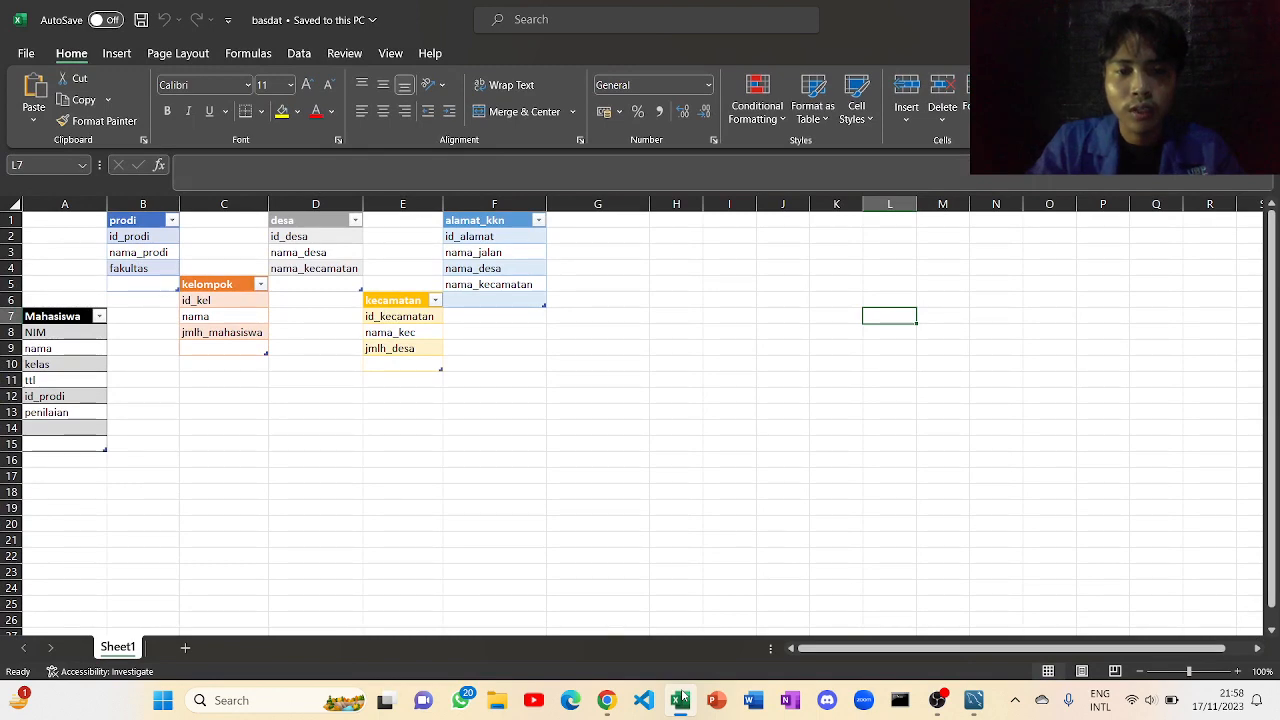
left_click(681, 698)
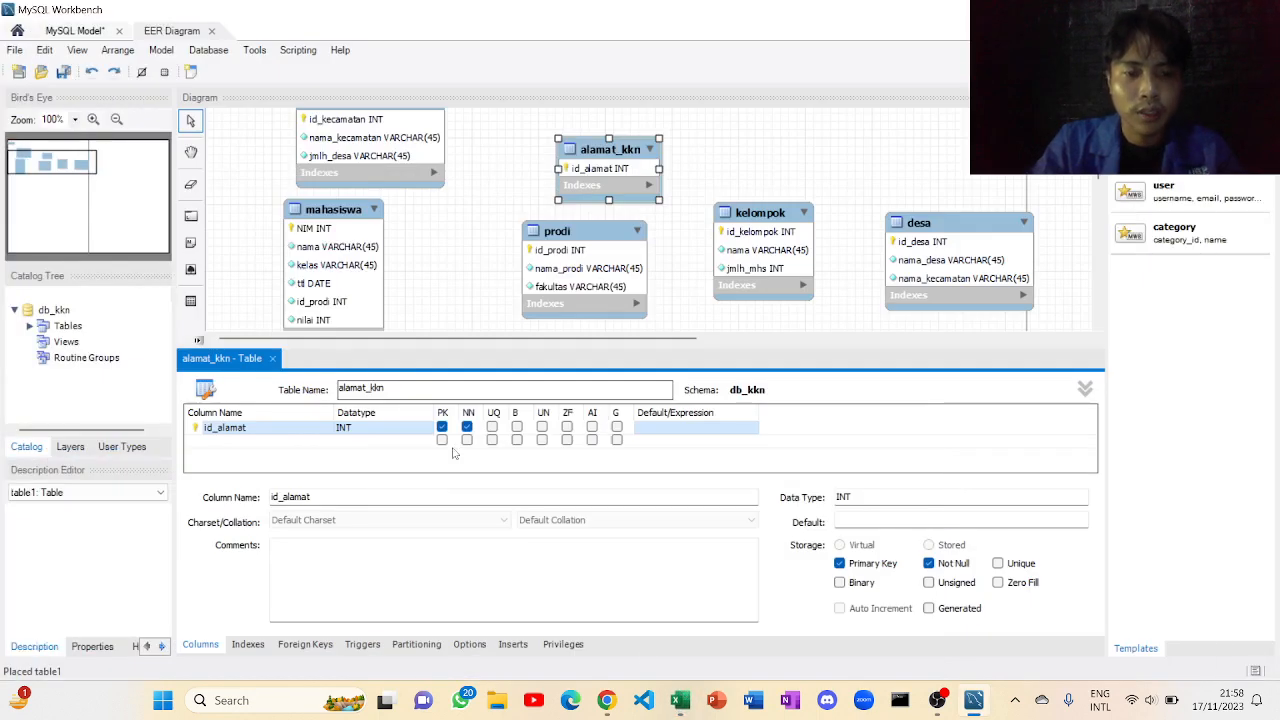
left_click(366, 438)
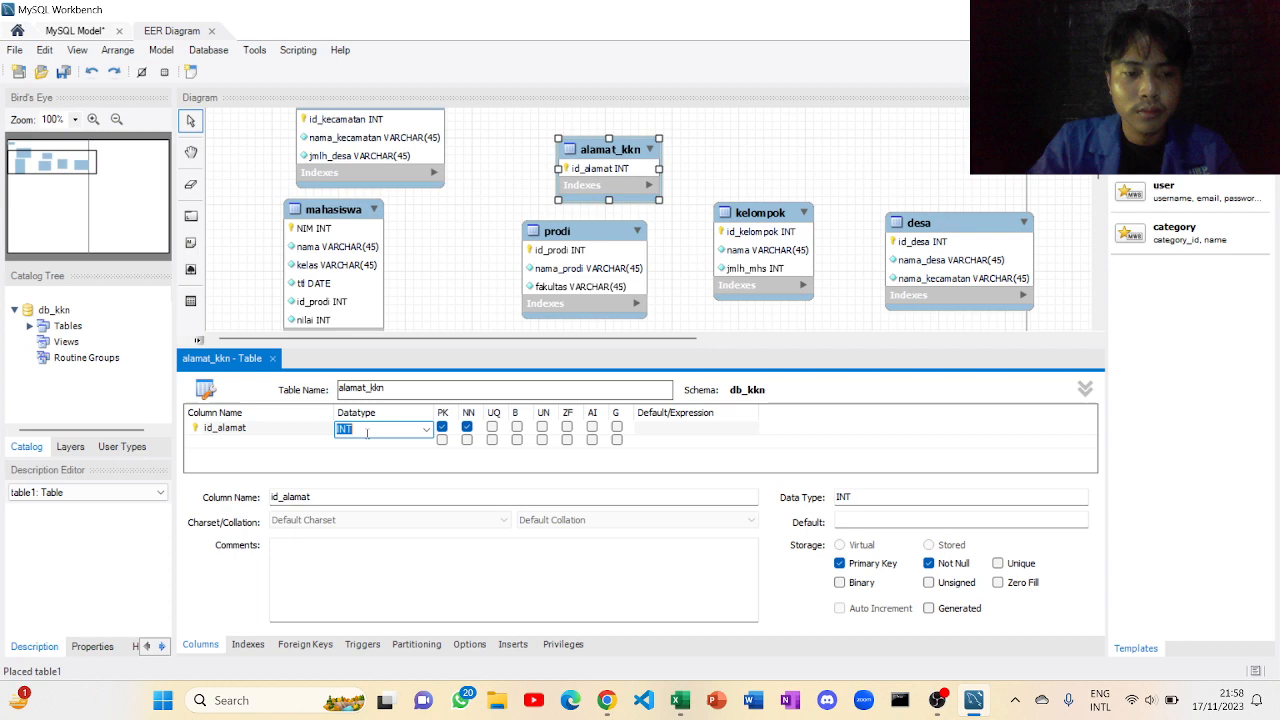
left_click(314, 440)
type("nama")
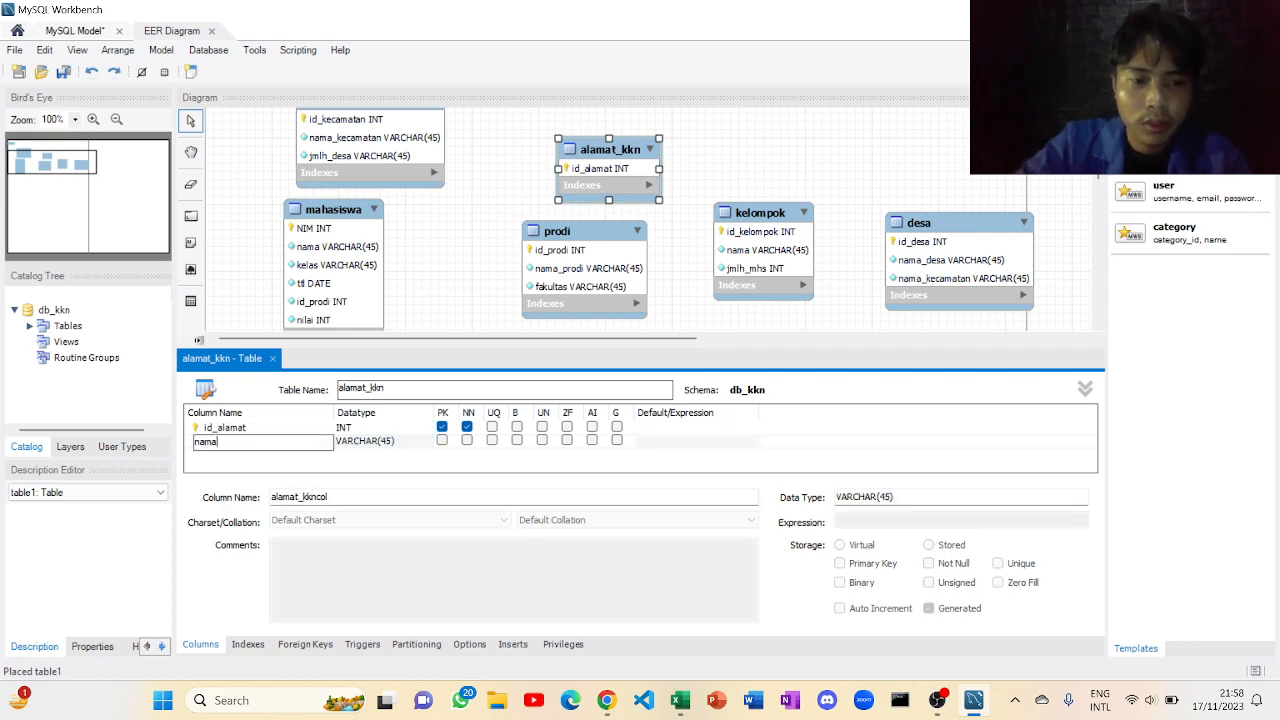
type("_k")
key("BackSpace")
key("BackSpace")
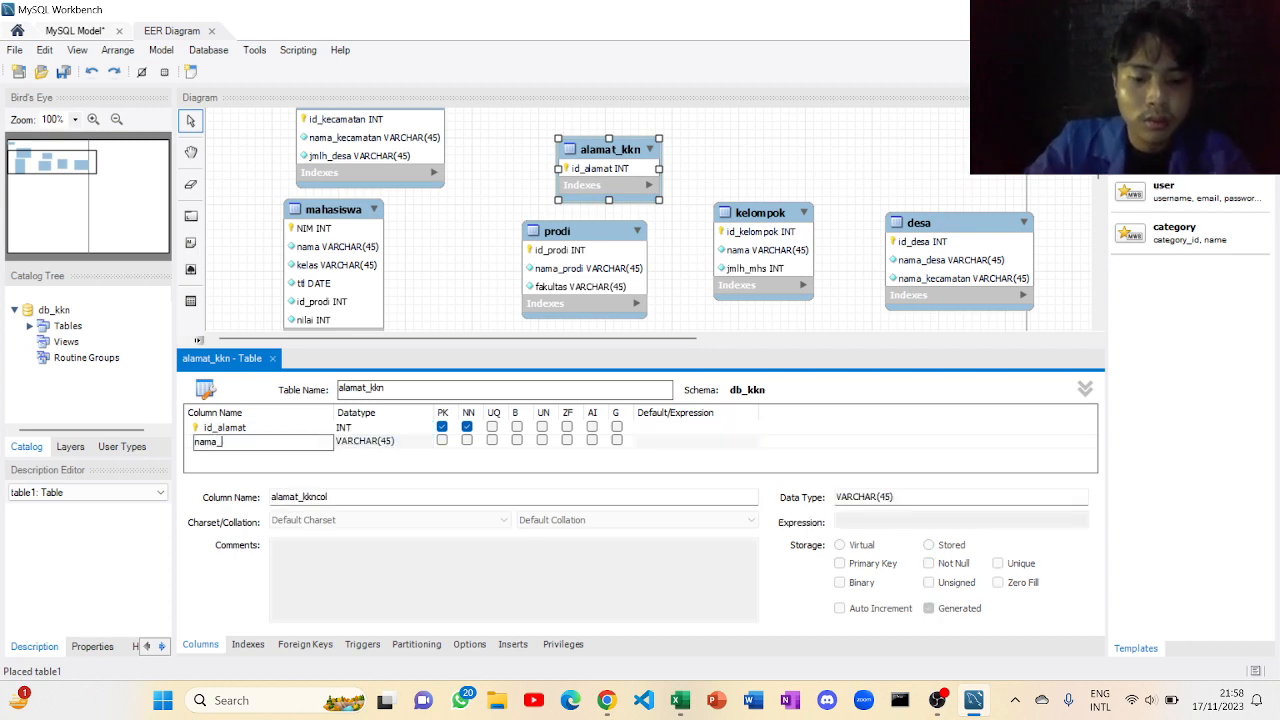
type("_jalan")
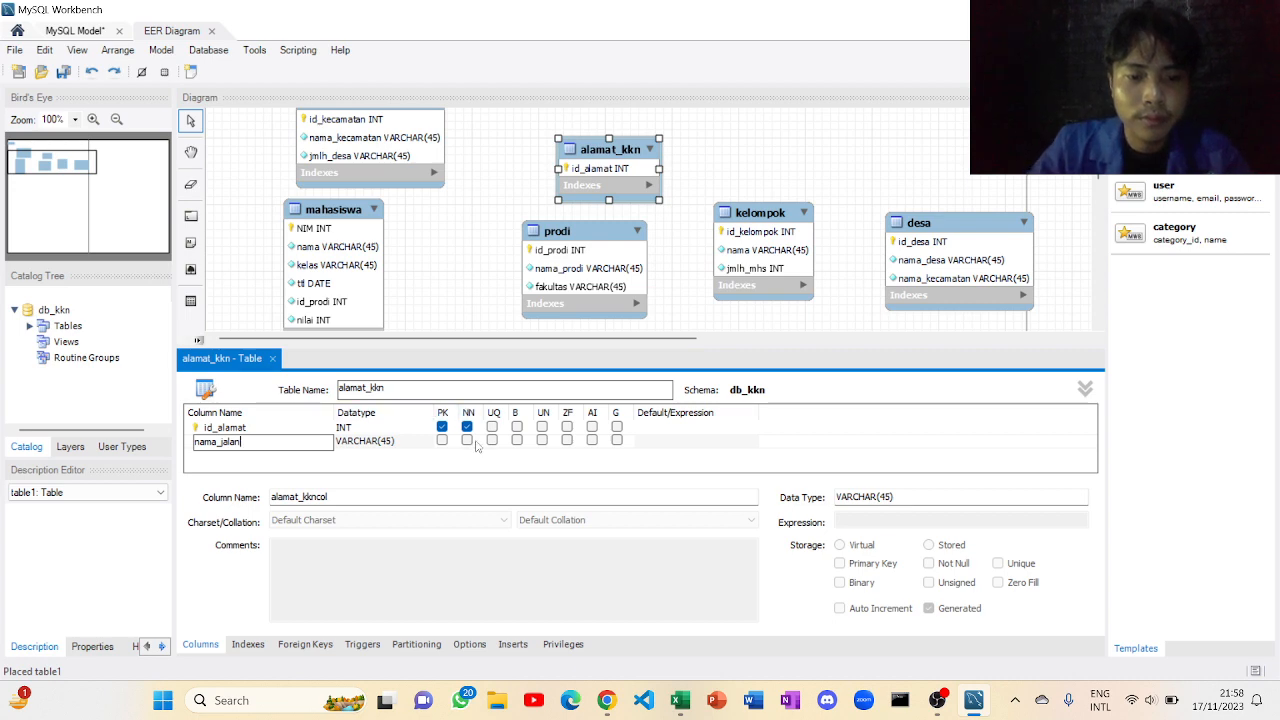
left_click(468, 441)
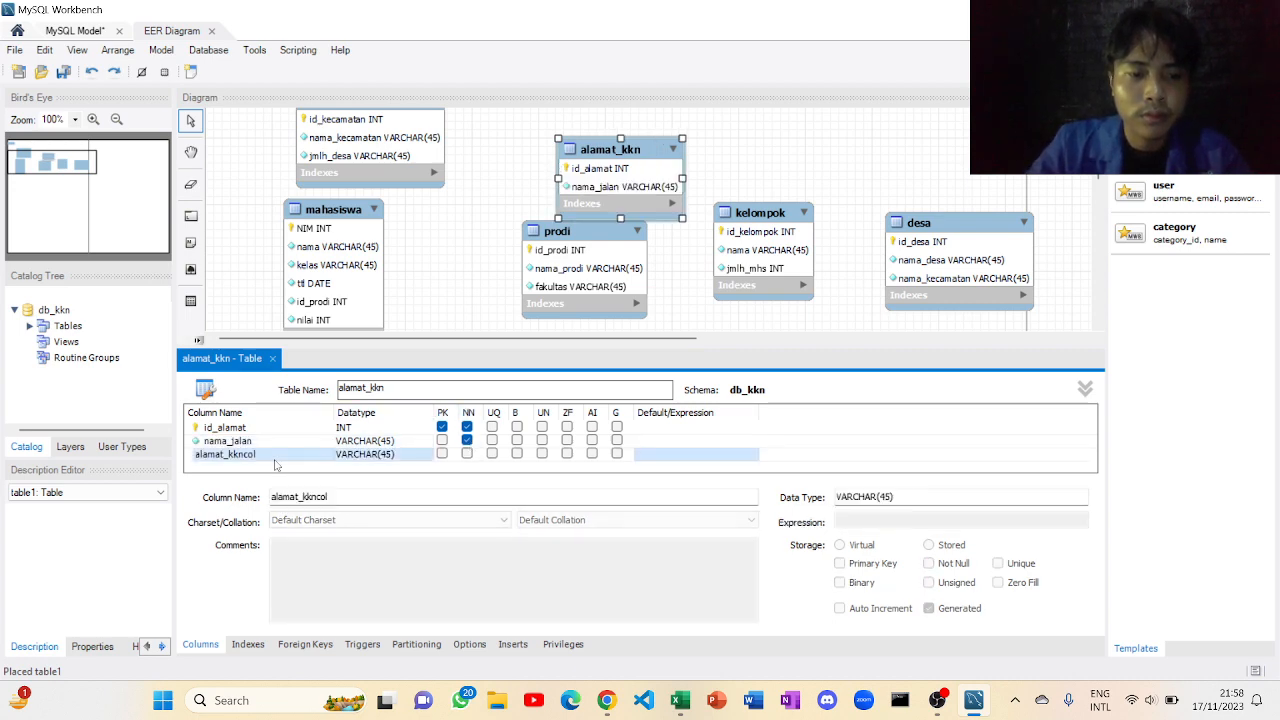
Step: Add a VARCHAR(45) column named nama_desa to the alamat_kkn table and mark it as not null
left_click(275, 458)
left_click(275, 458)
type("nama")
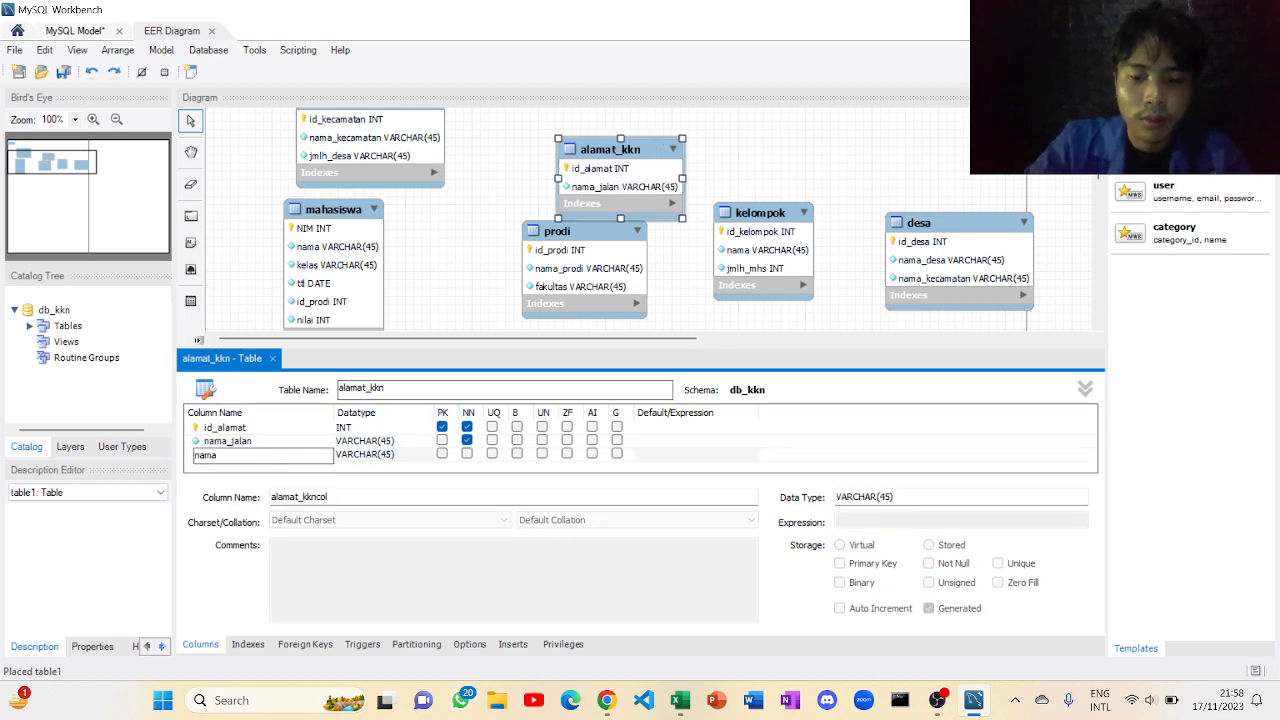
type("_desa")
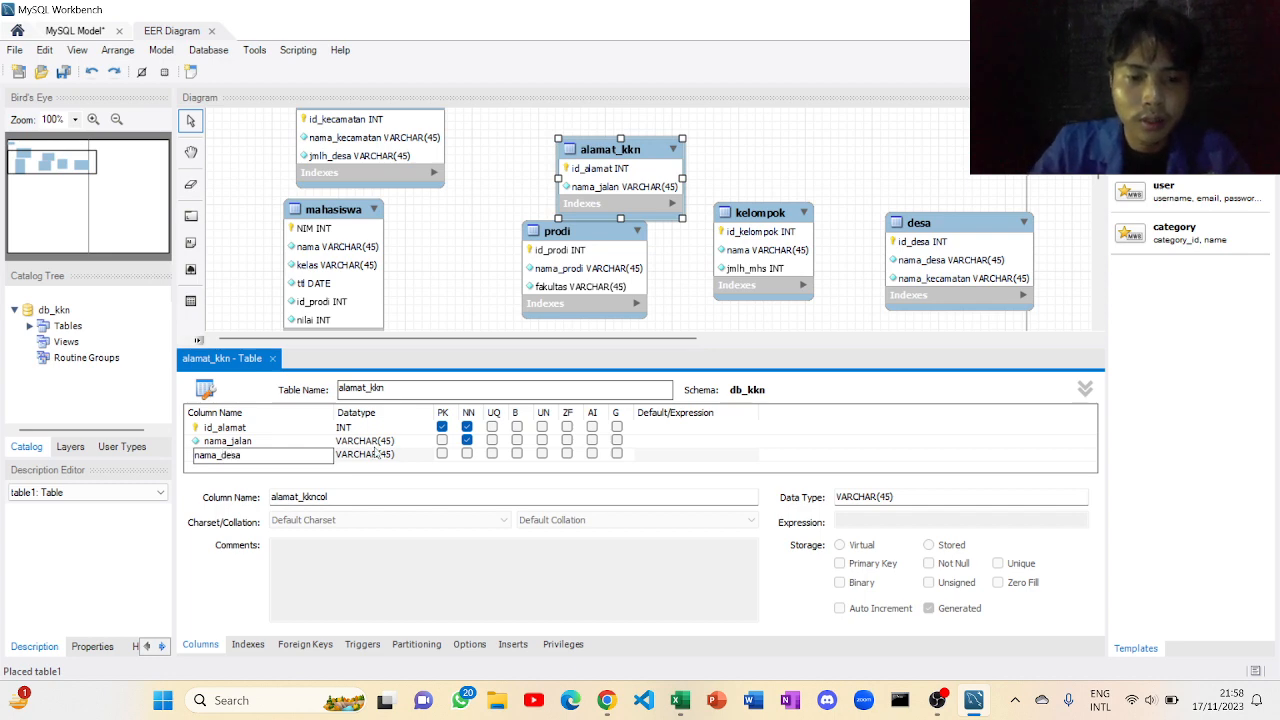
left_click(466, 453)
Step: Add a not-null VARCHAR(45) column named nama_kecamatan to the alamat_kkn table and close the table editor
double_click(298, 465)
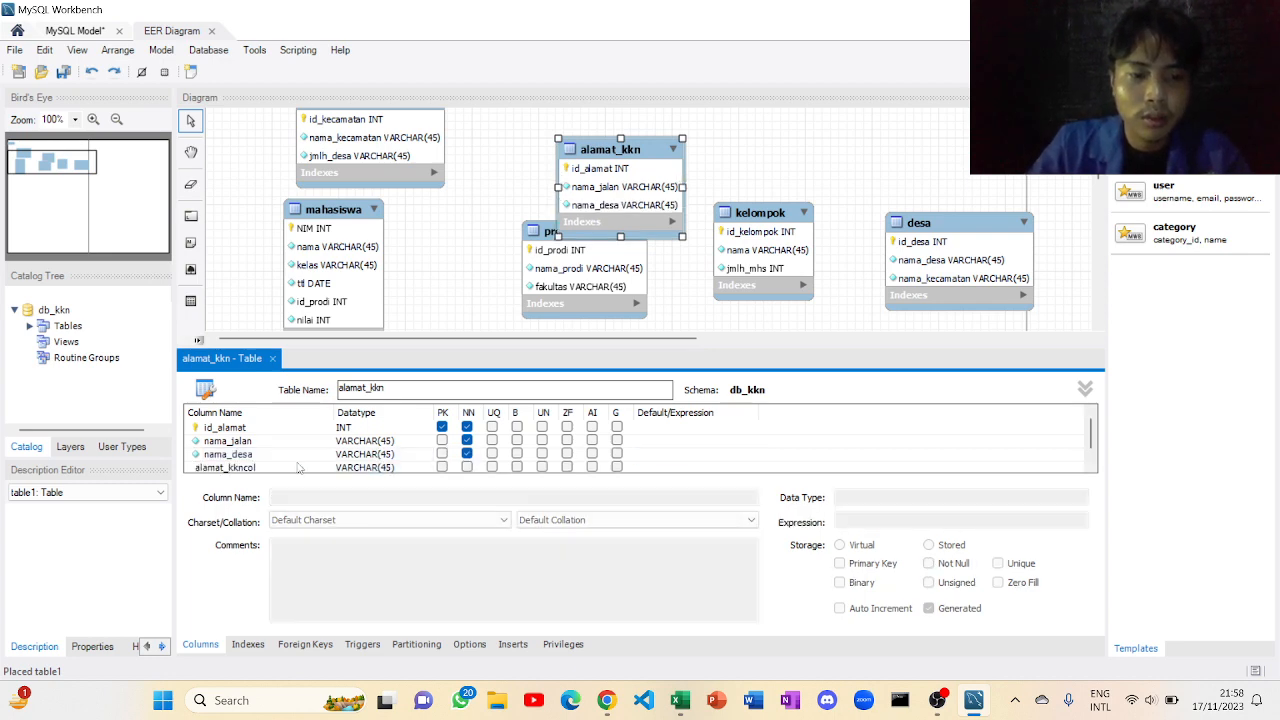
key("BackSpace")
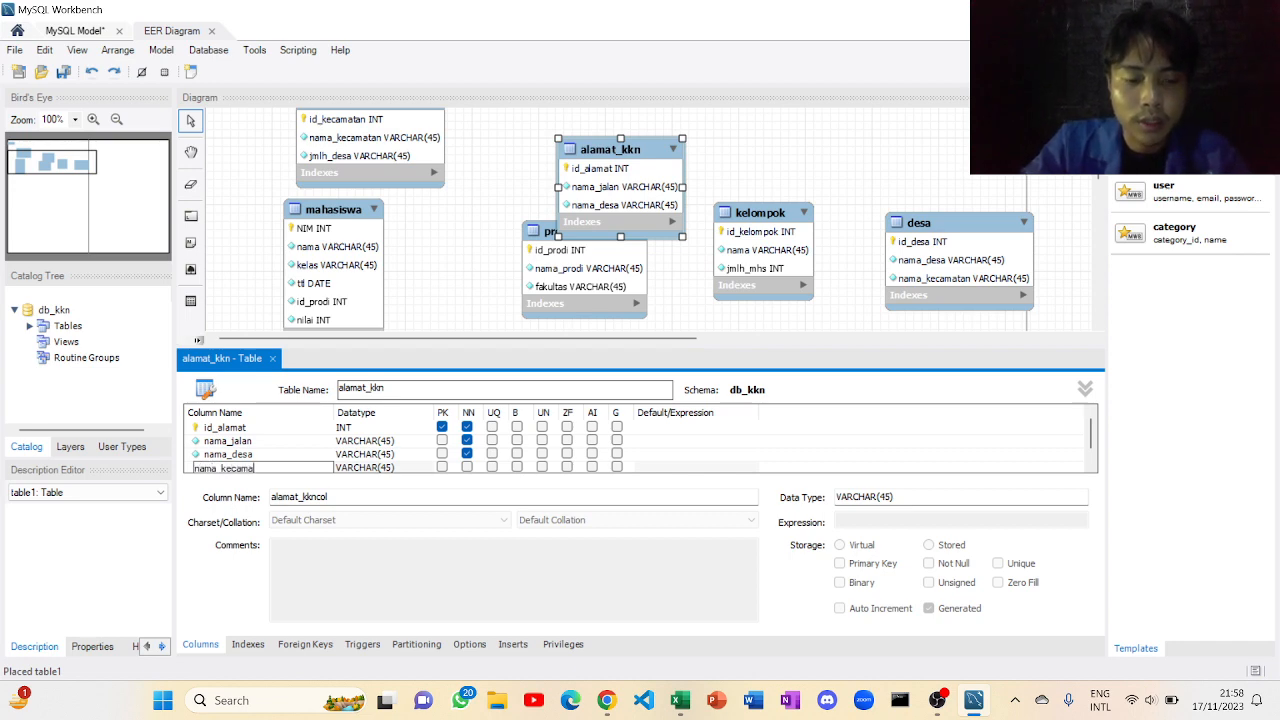
left_click(465, 467)
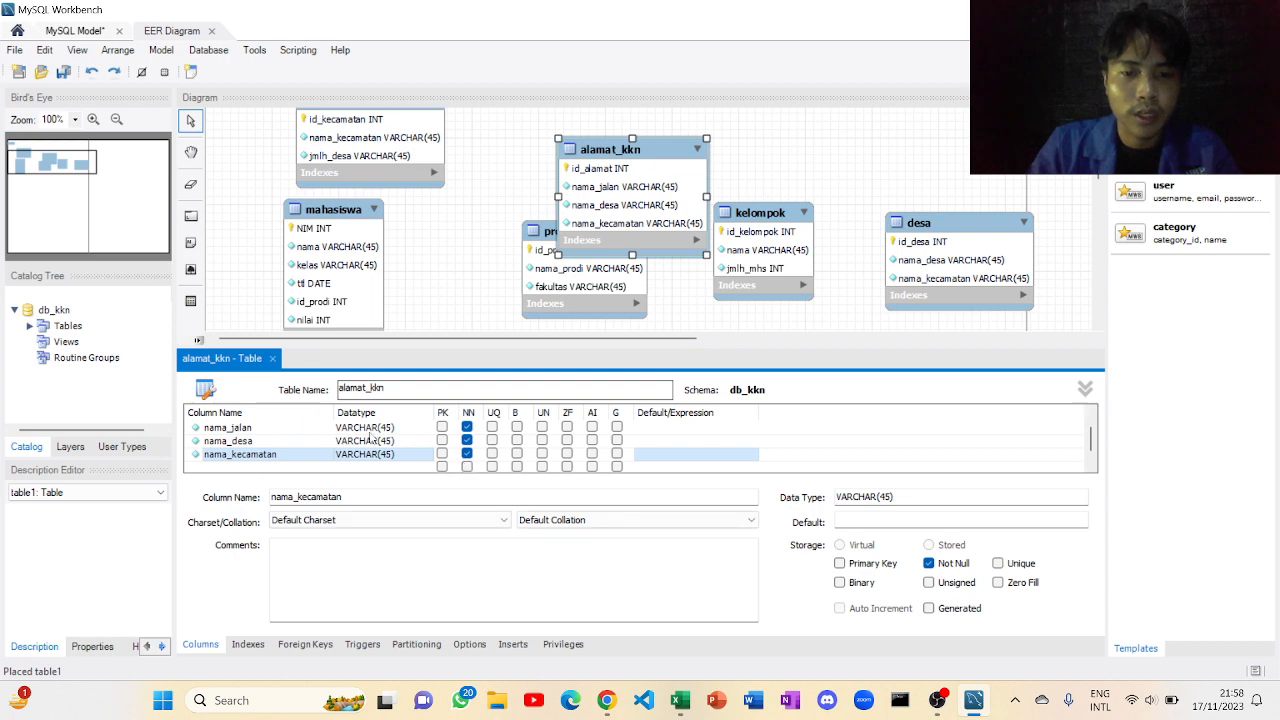
left_click(752, 126)
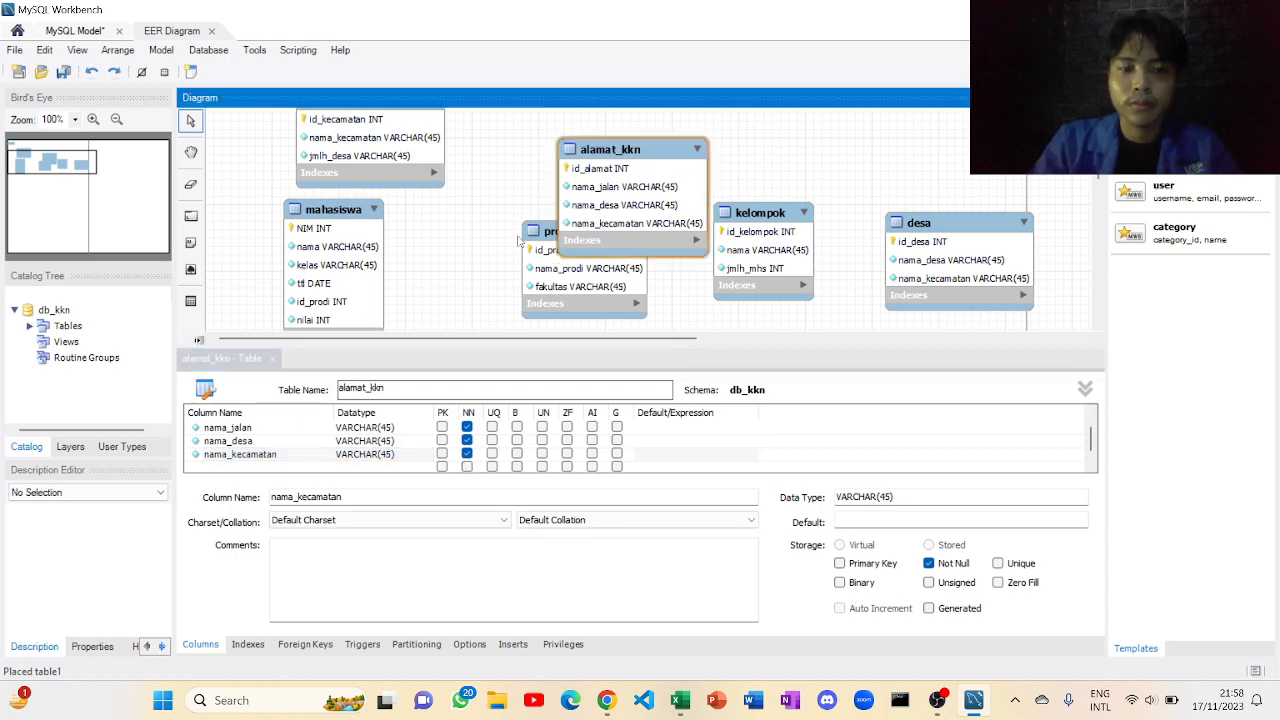
left_click(277, 362)
left_click(274, 358)
scroll(550, 404, "up", 2)
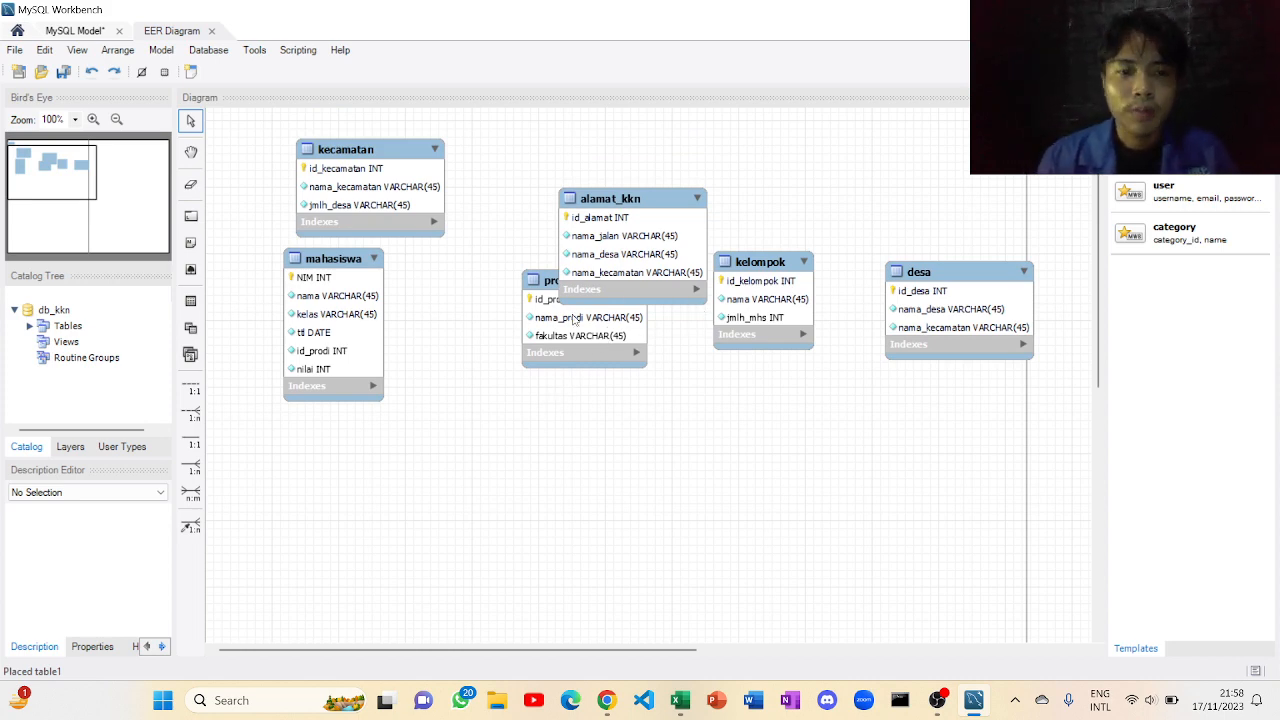
Step: Rearrange the diagram tables with desa and kecamatan in an upper row and prodi, mahasiswa and alamat_kkn spread out in a row below
left_click_drag(335, 351, 745, 522)
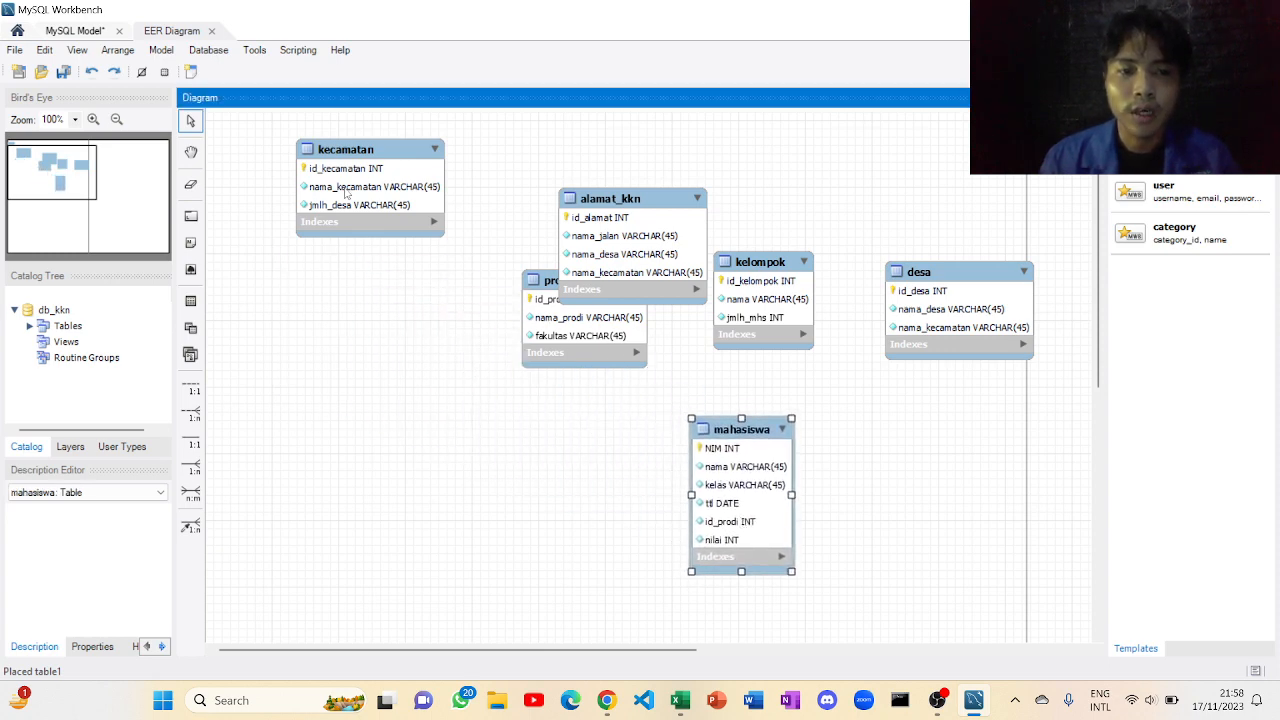
left_click_drag(344, 194, 466, 217)
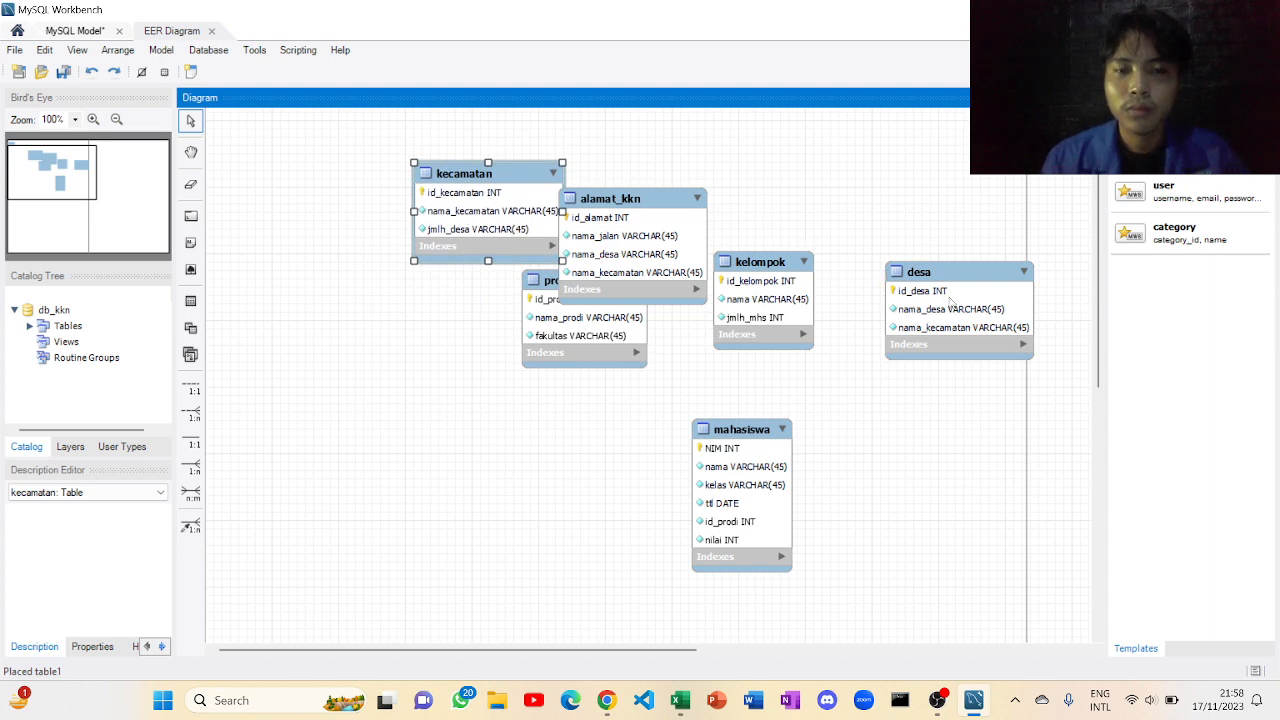
left_click_drag(949, 301, 330, 174)
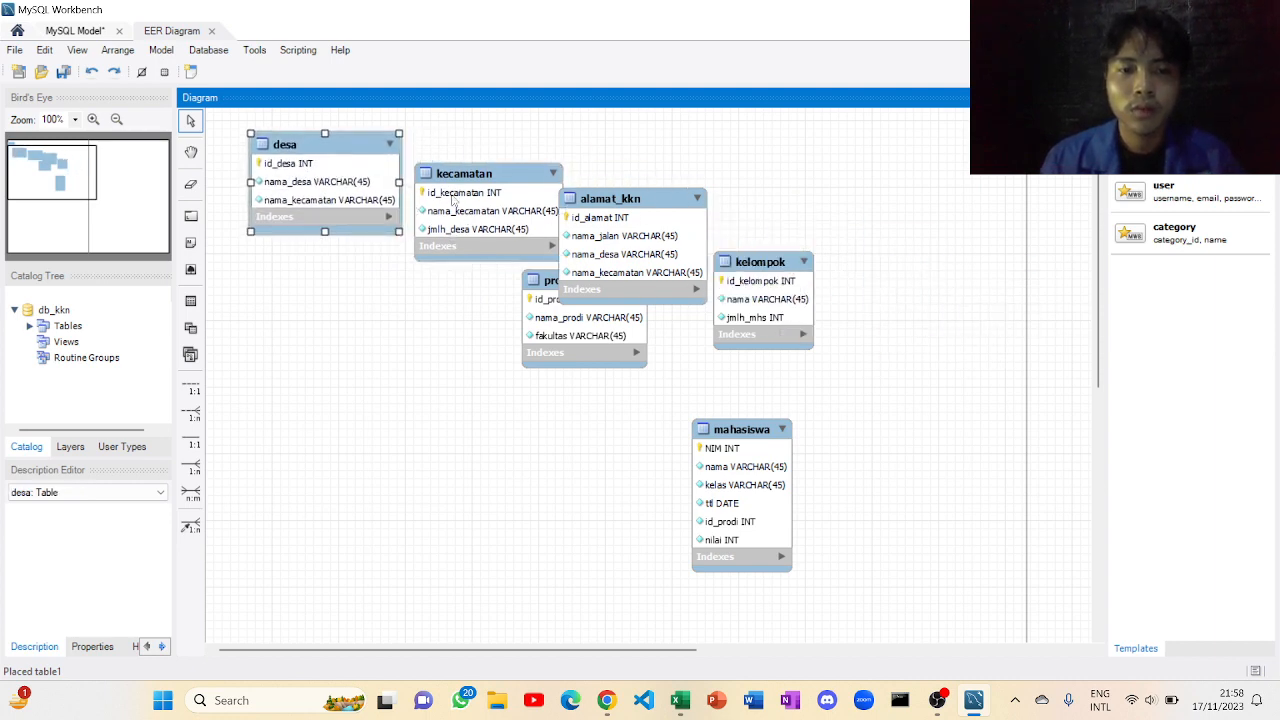
left_click_drag(535, 160, 646, 120)
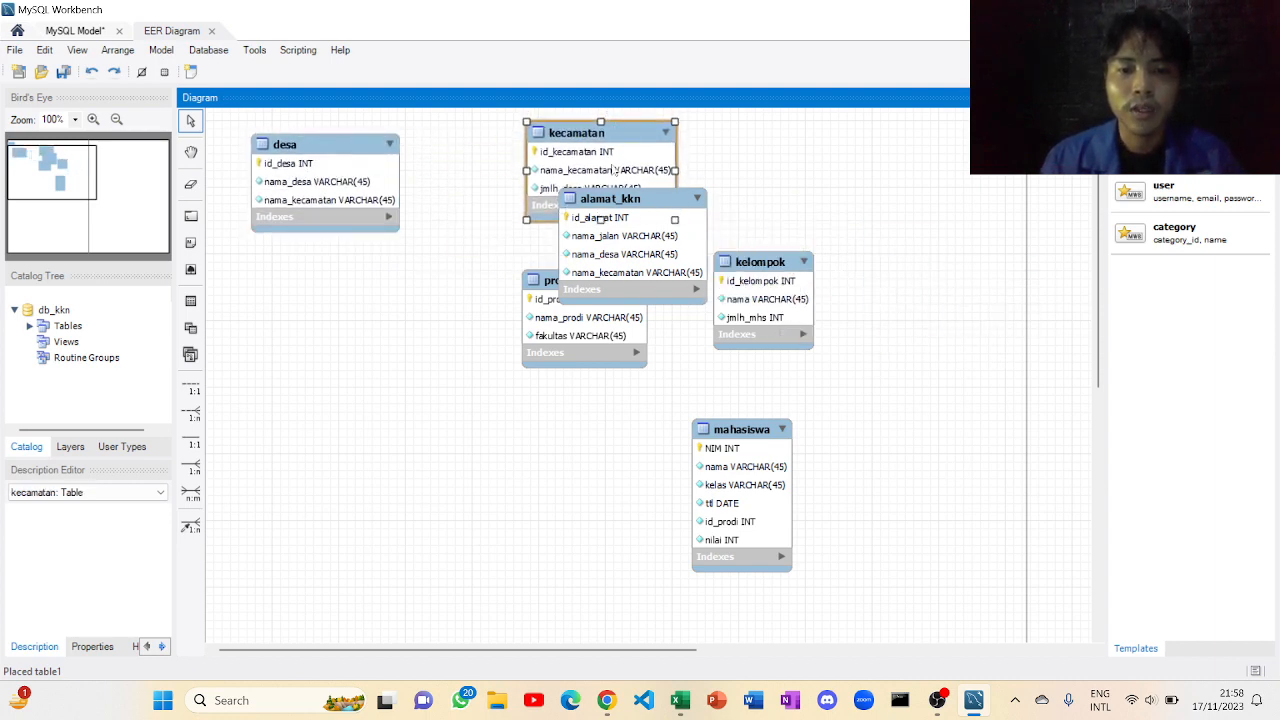
left_click_drag(609, 210, 876, 441)
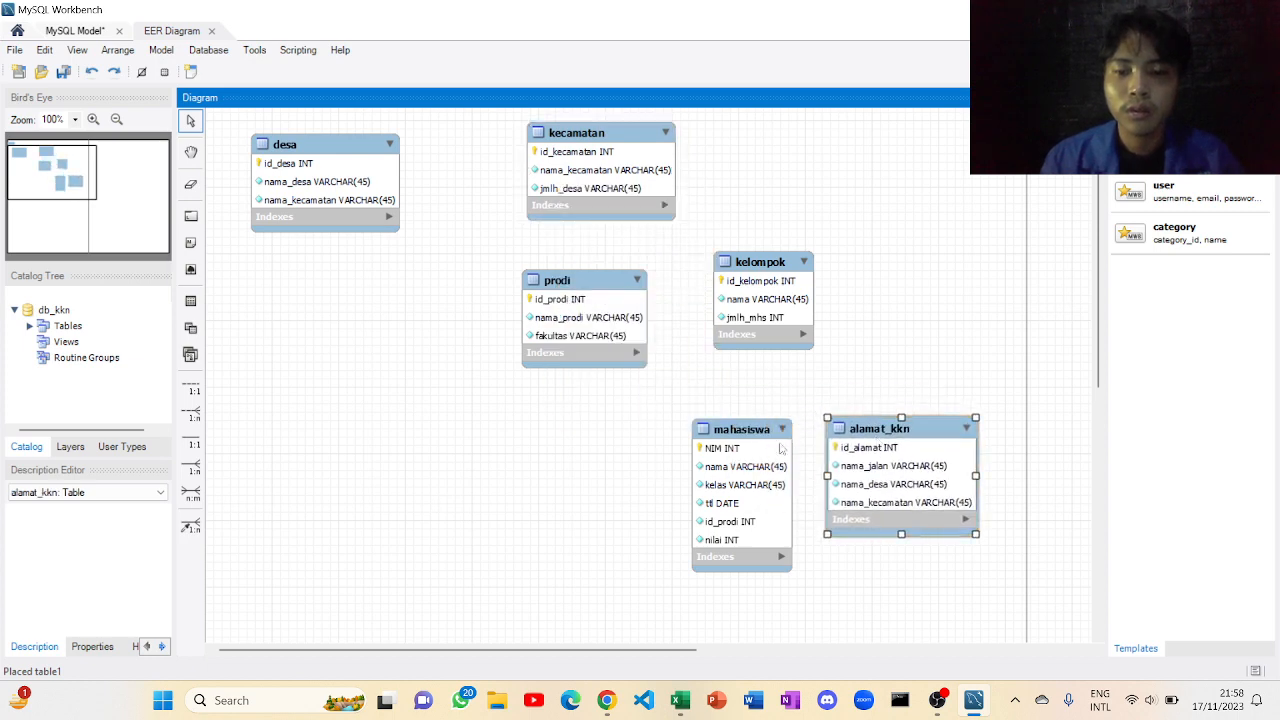
left_click_drag(750, 457, 633, 432)
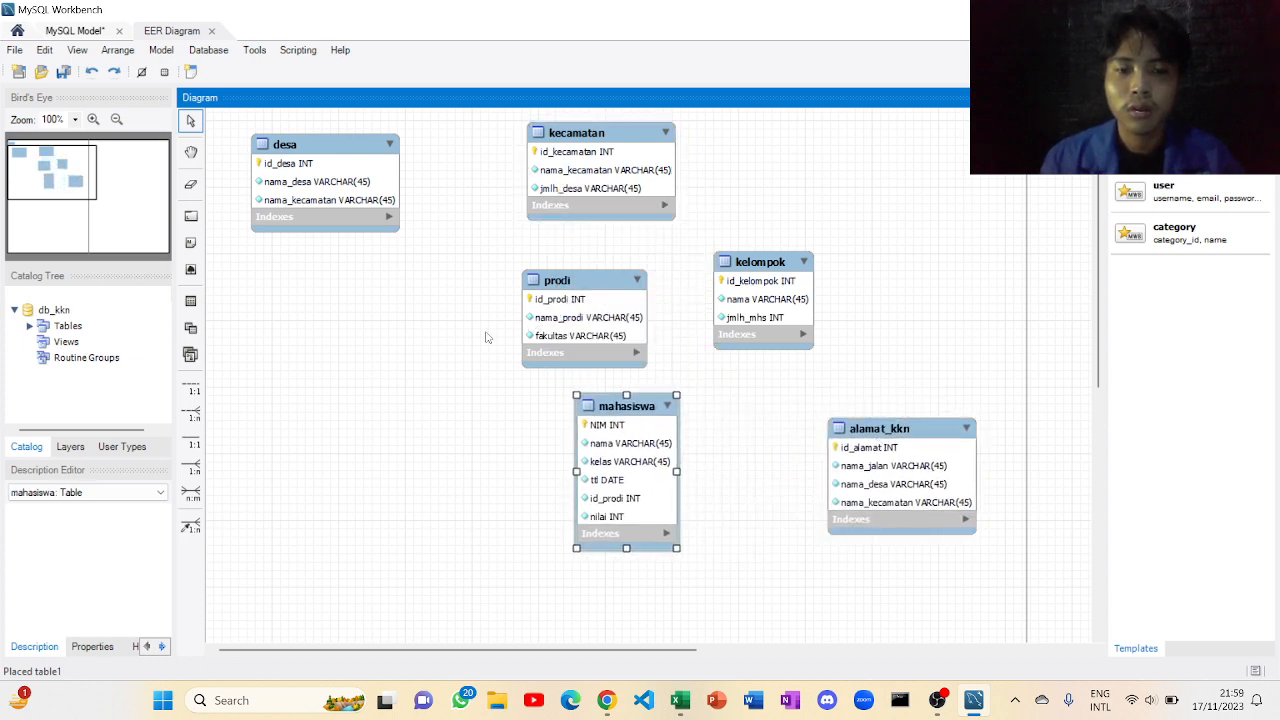
left_click_drag(560, 285, 305, 446)
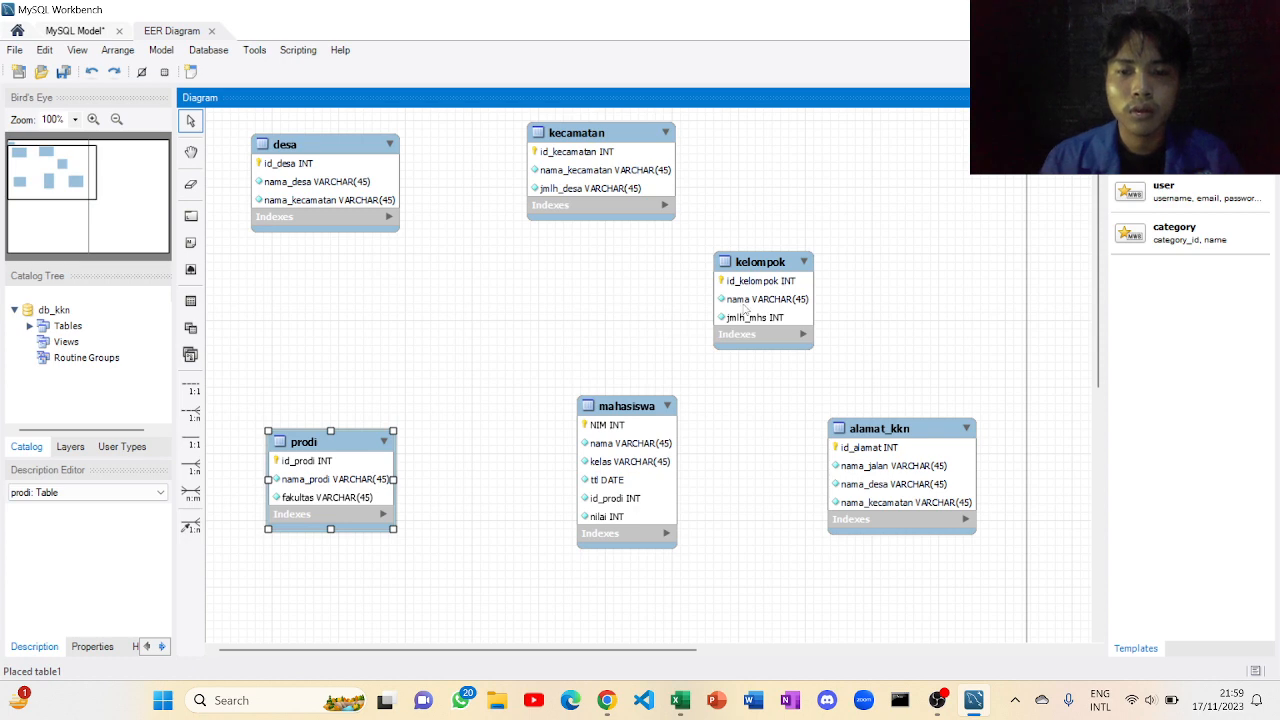
Step: Rearrange the diagram with desa, kelompok and prodi stacked in one column and kecamatan above mahasiswa in the next
left_click_drag(745, 310, 326, 336)
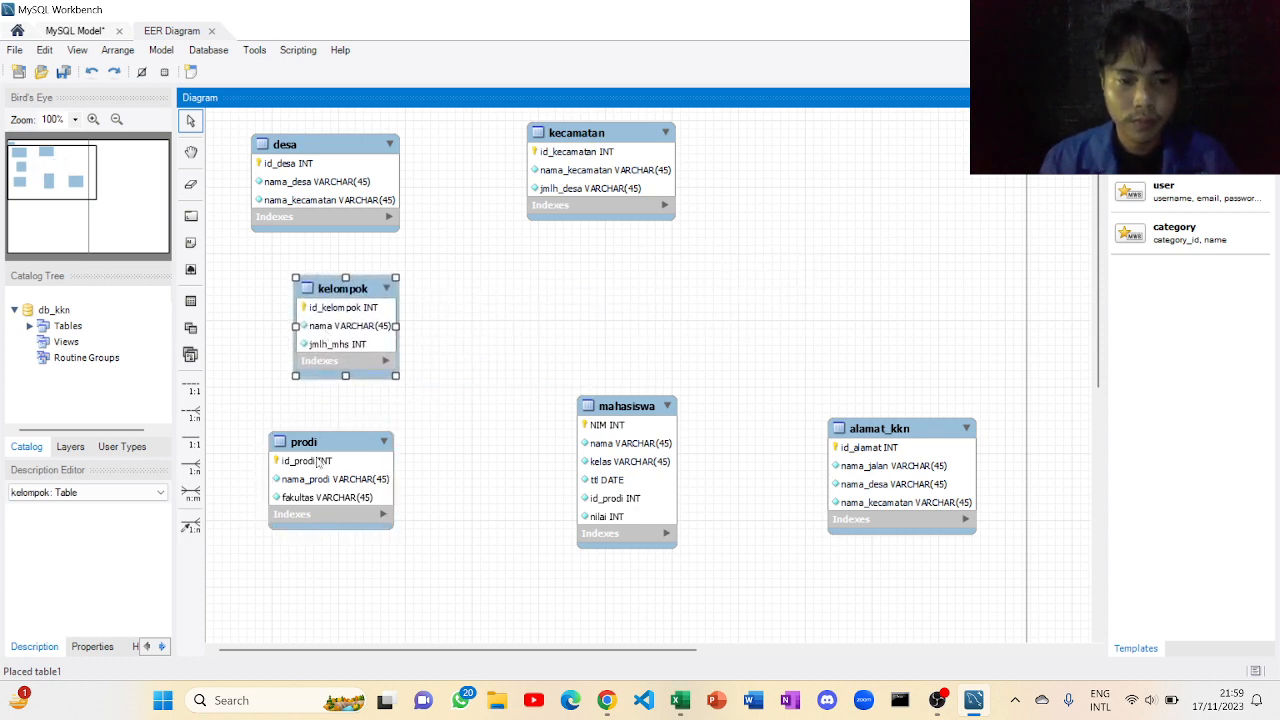
left_click_drag(318, 461, 319, 486)
left_click_drag(334, 338, 300, 374)
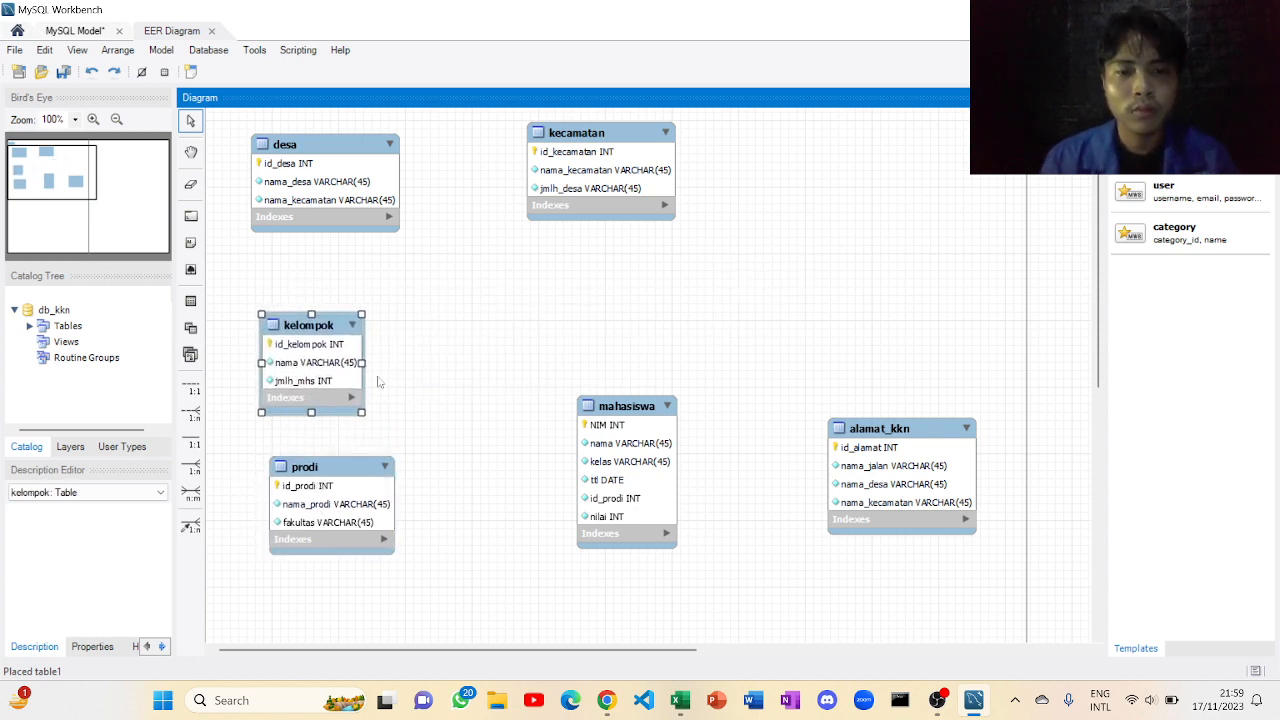
left_click_drag(646, 436, 635, 347)
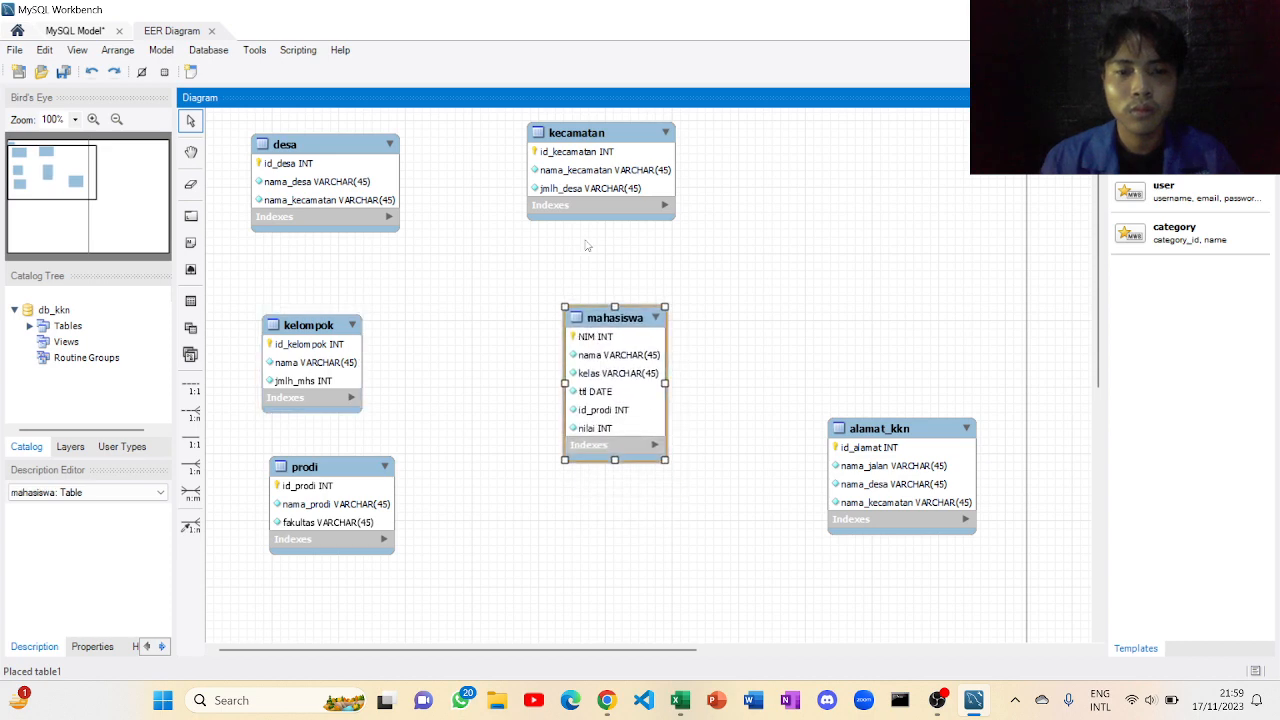
left_click_drag(582, 199, 614, 222)
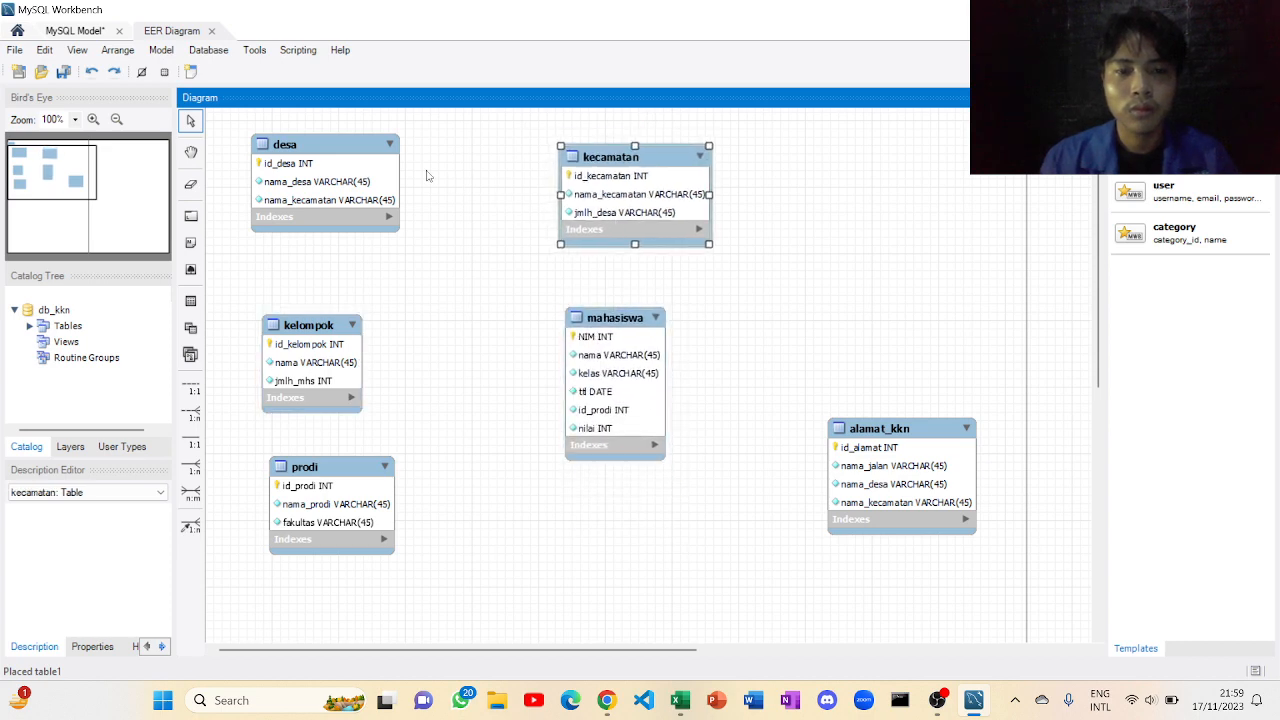
left_click_drag(378, 167, 410, 174)
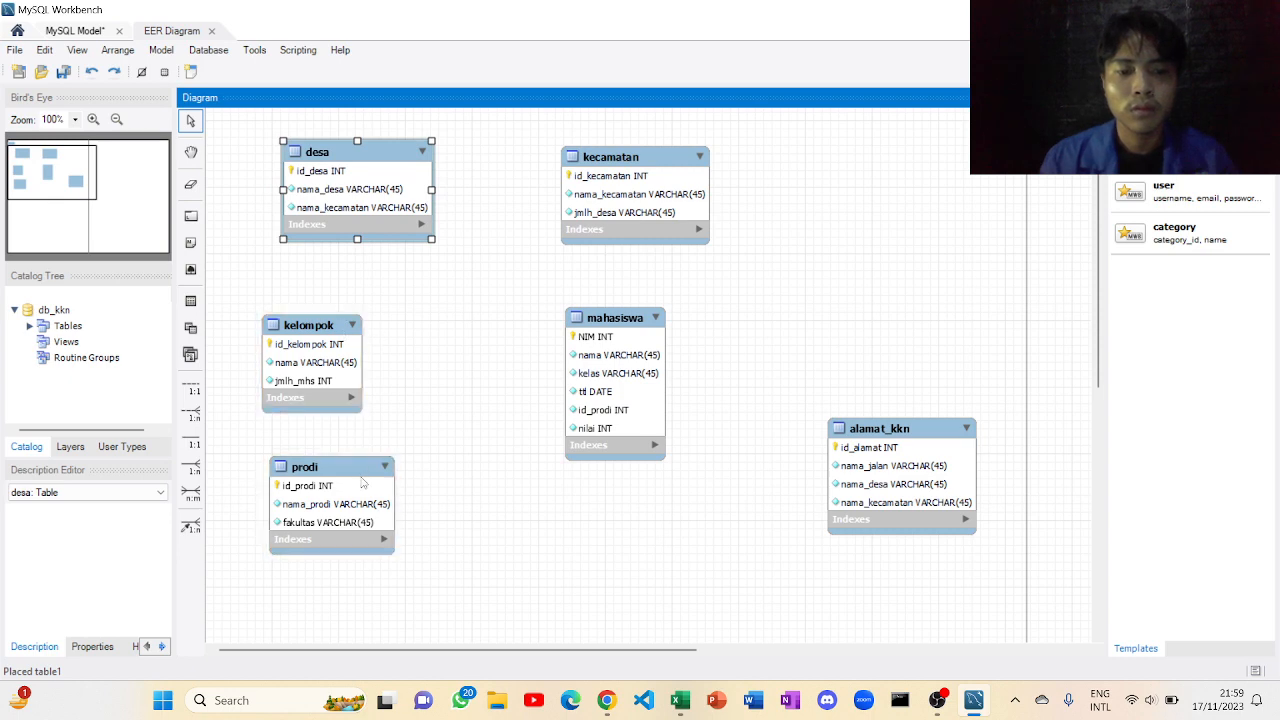
left_click_drag(365, 468, 365, 498)
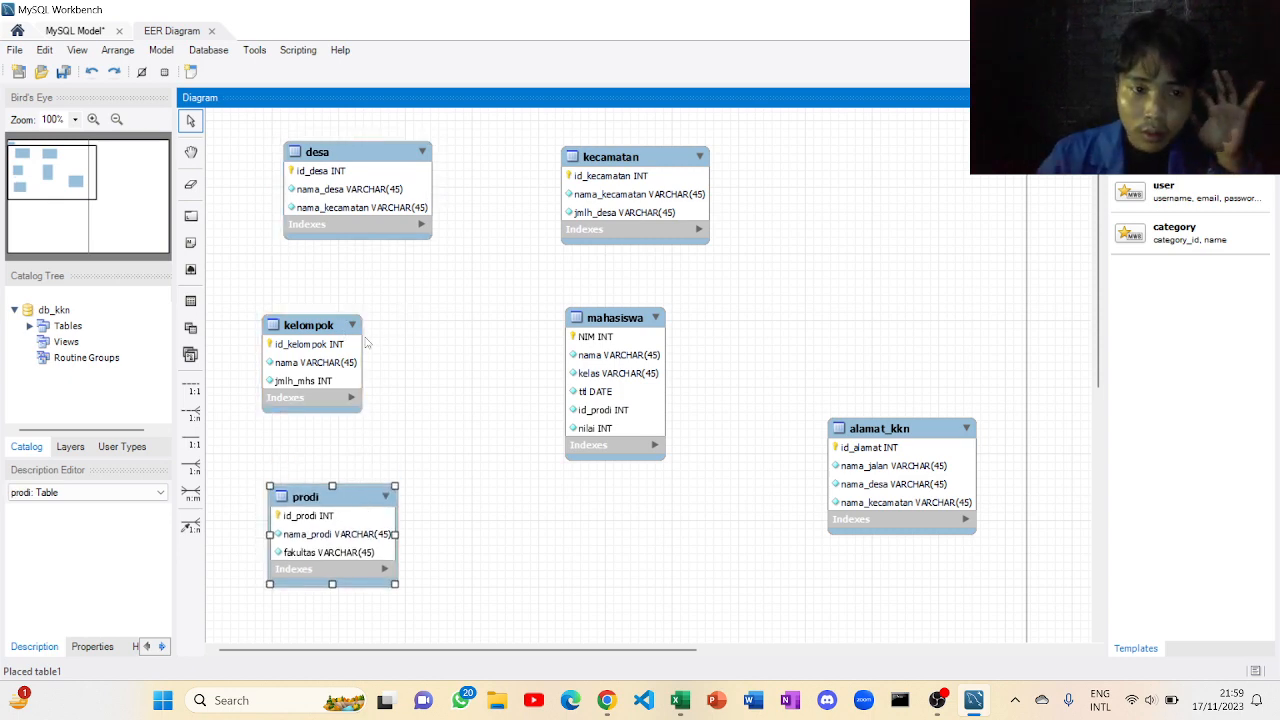
Step: Create a 1:n identifying relationship with kecamatan receiving the foreign key and desa as the referenced table
left_click(190, 466)
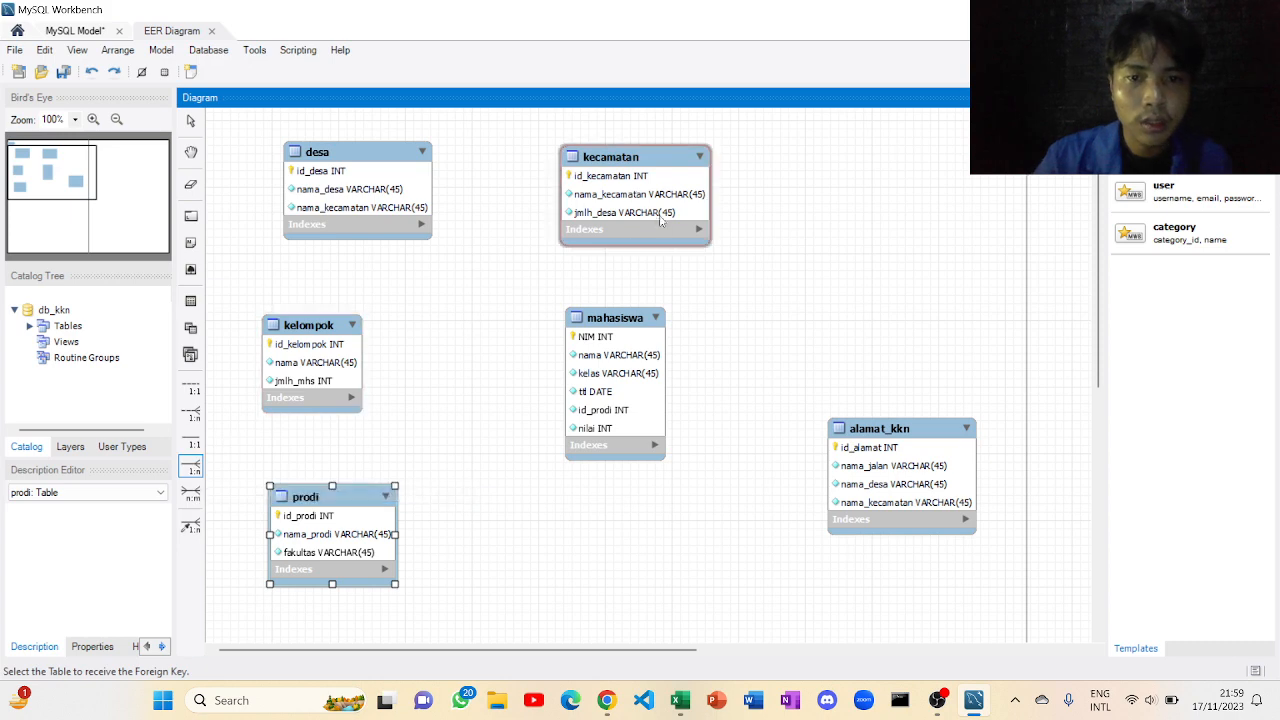
left_click(612, 194)
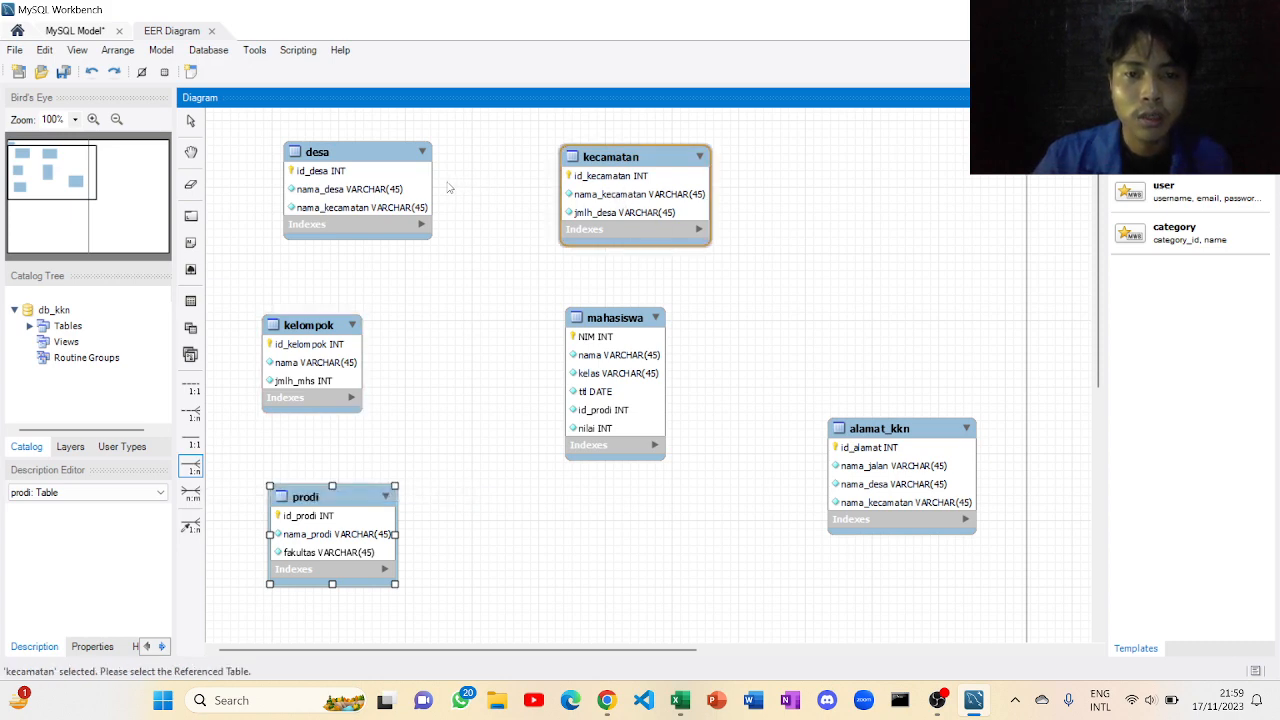
left_click(414, 194)
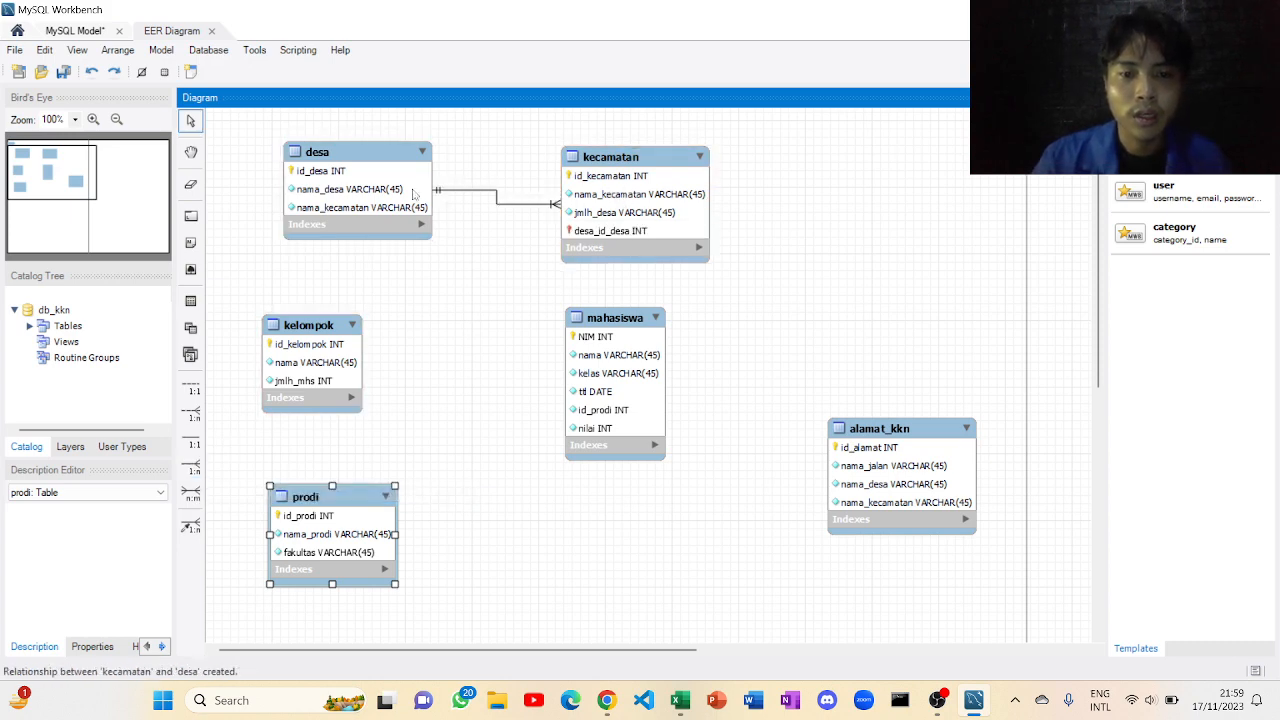
Step: Move mahasiswa slightly down and give it a 1:n identifying relationship that references kecamatan
left_click_drag(614, 331, 617, 362)
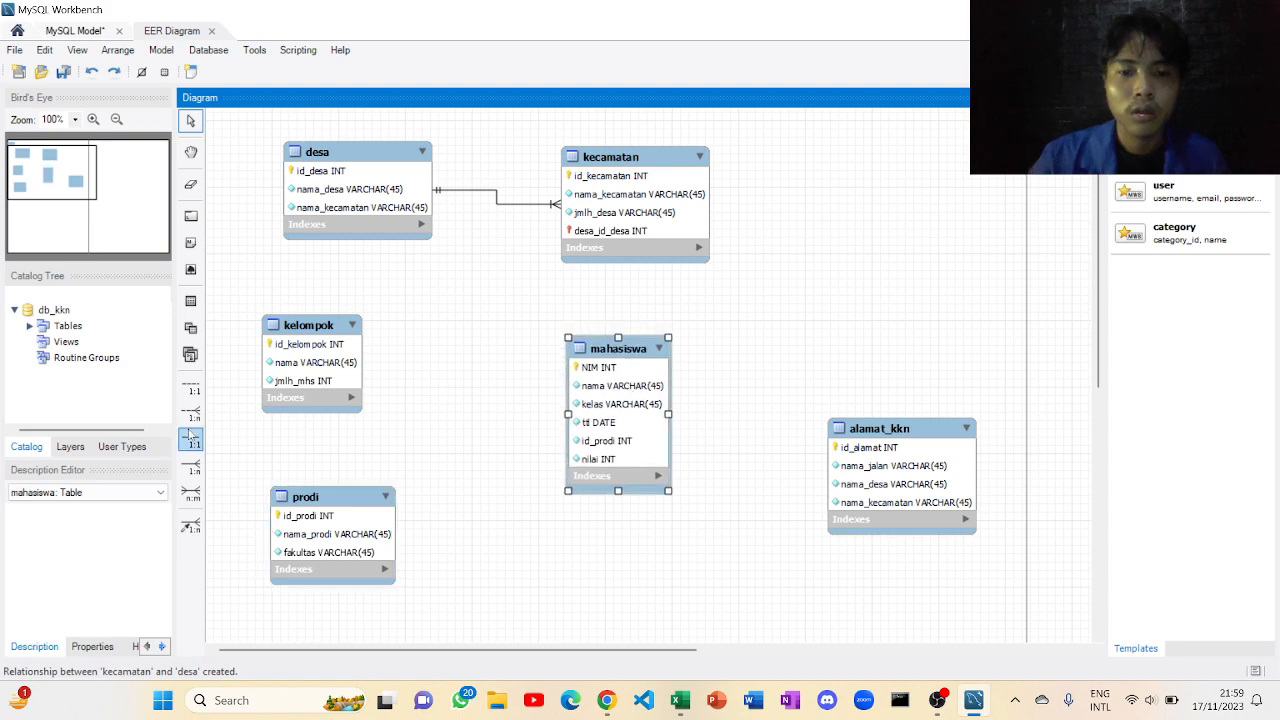
left_click(190, 466)
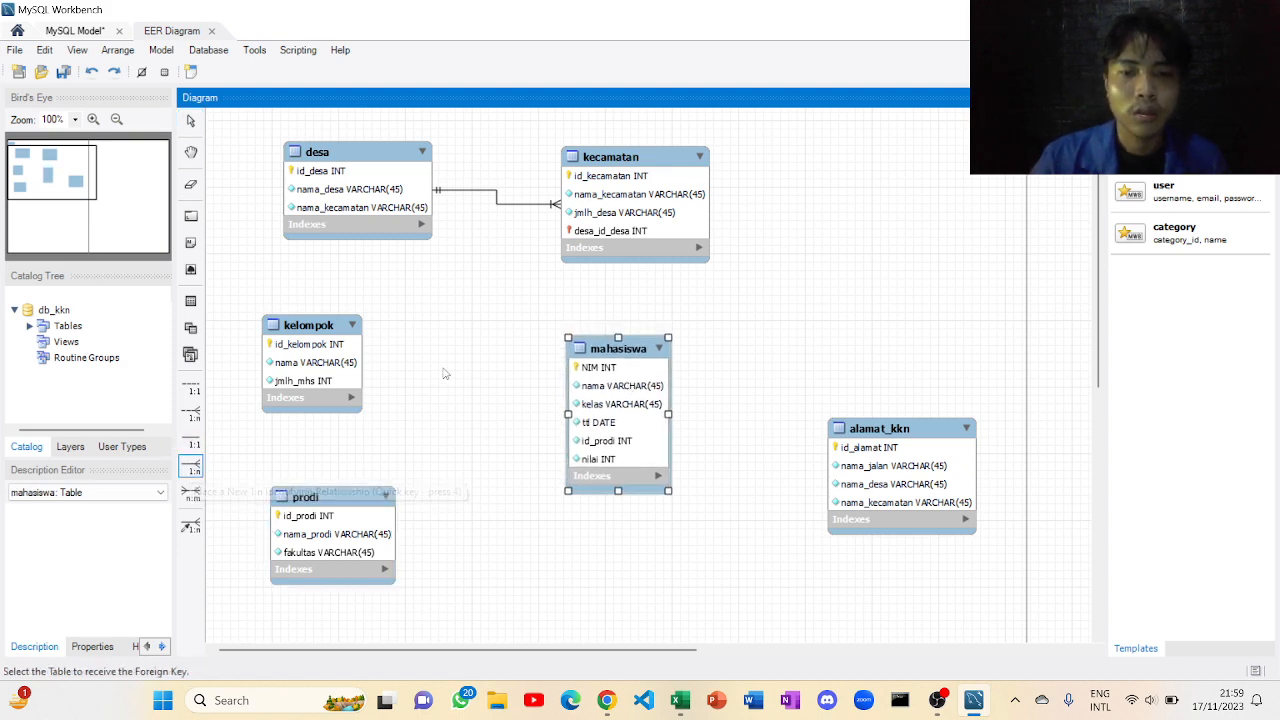
left_click(628, 363)
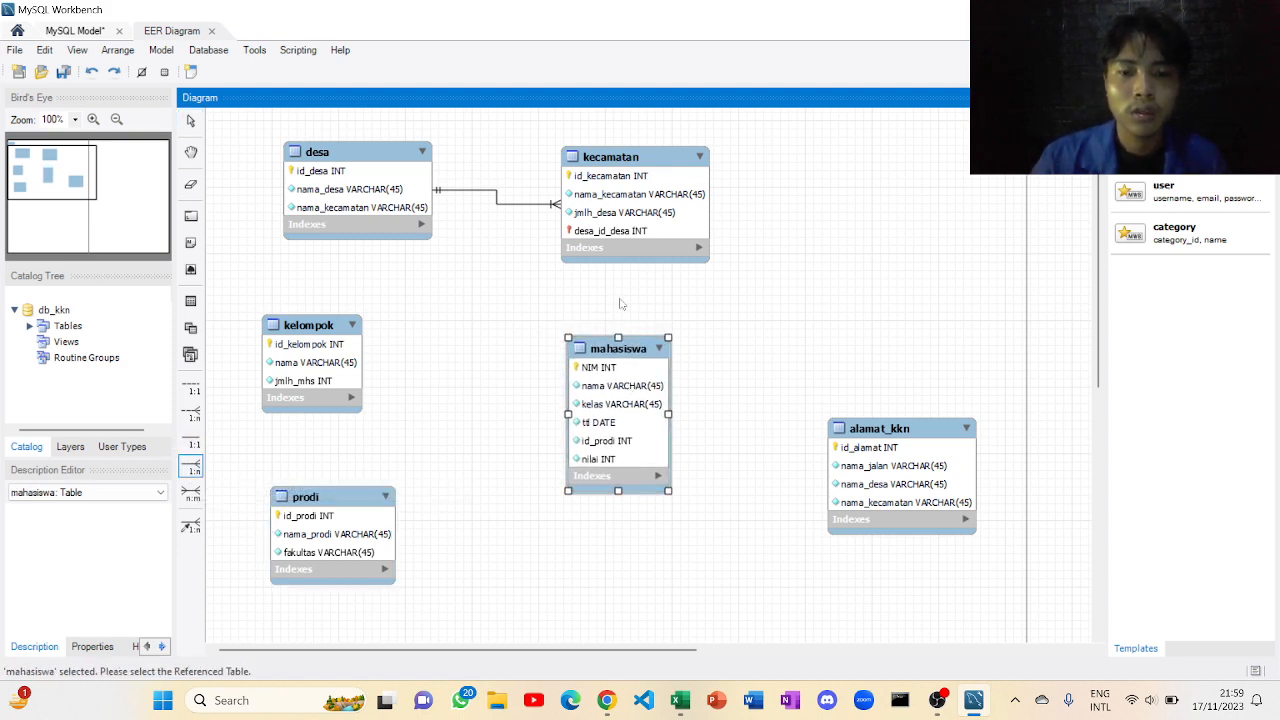
left_click(626, 236)
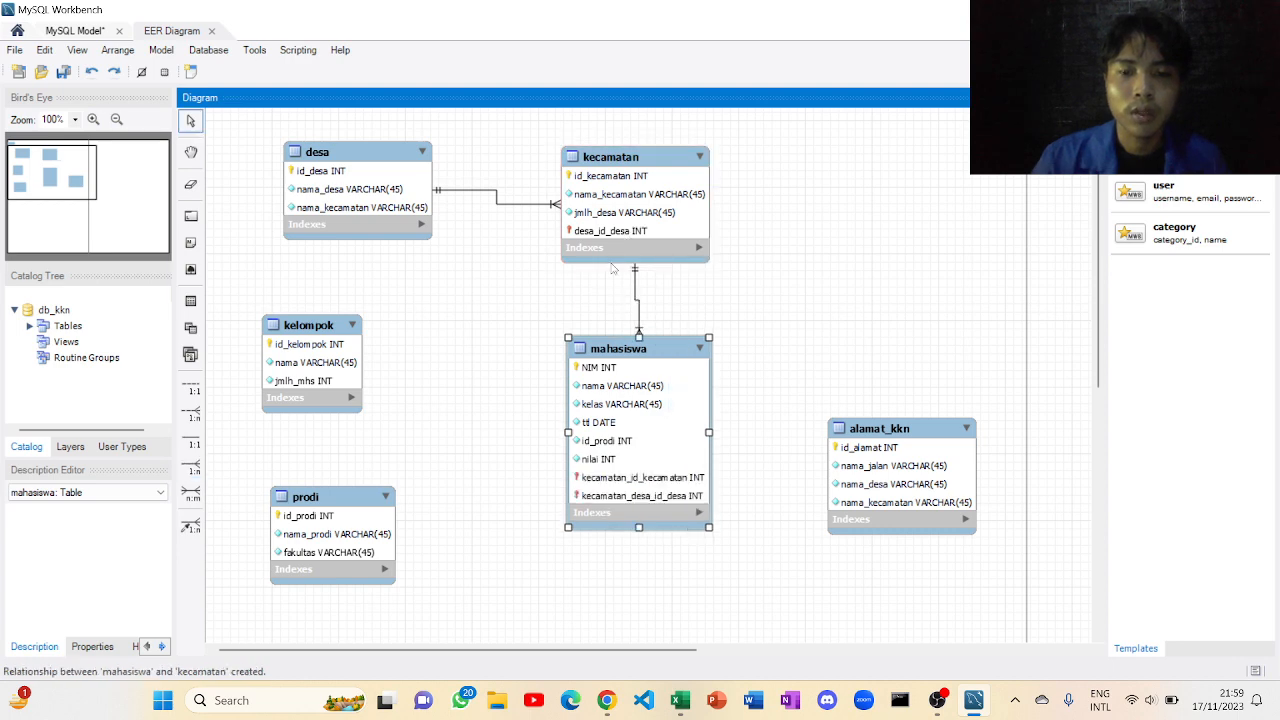
left_click(603, 321)
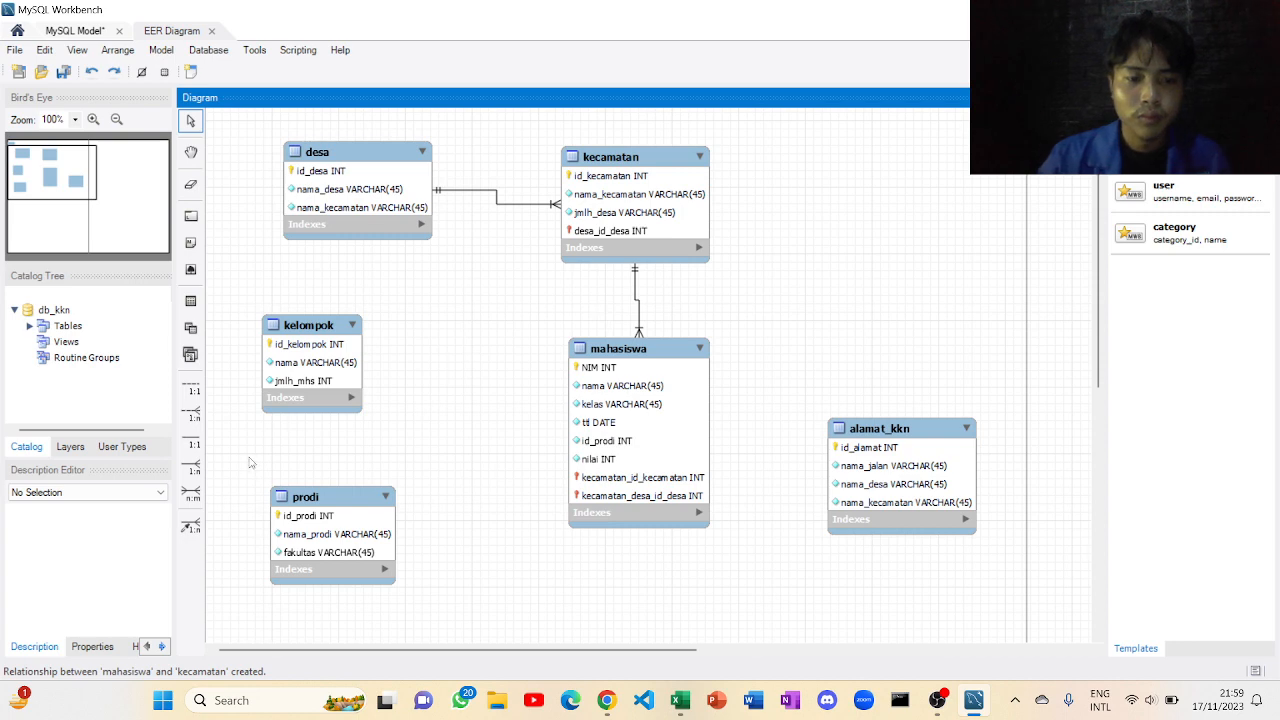
Step: Add two 1:n identifying relationships from mahasiswa, one referencing kelompok and one referencing prodi
left_click(191, 466)
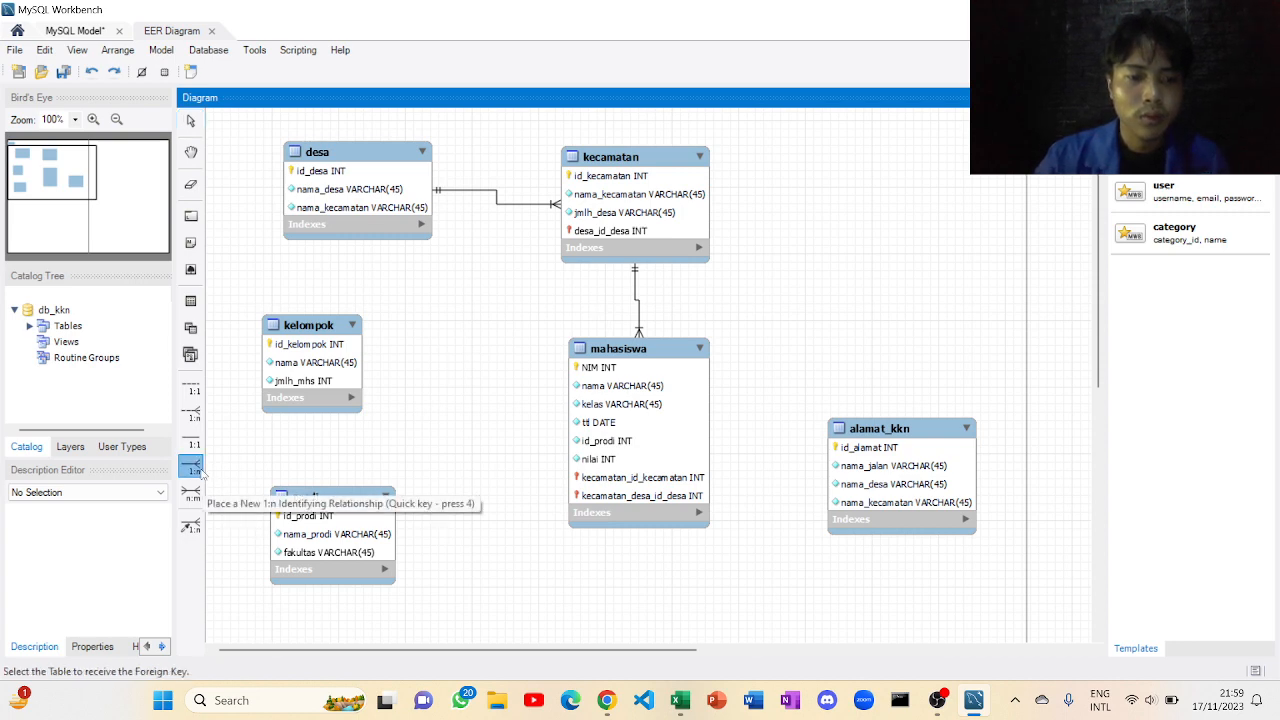
left_click(612, 412)
left_click(340, 370)
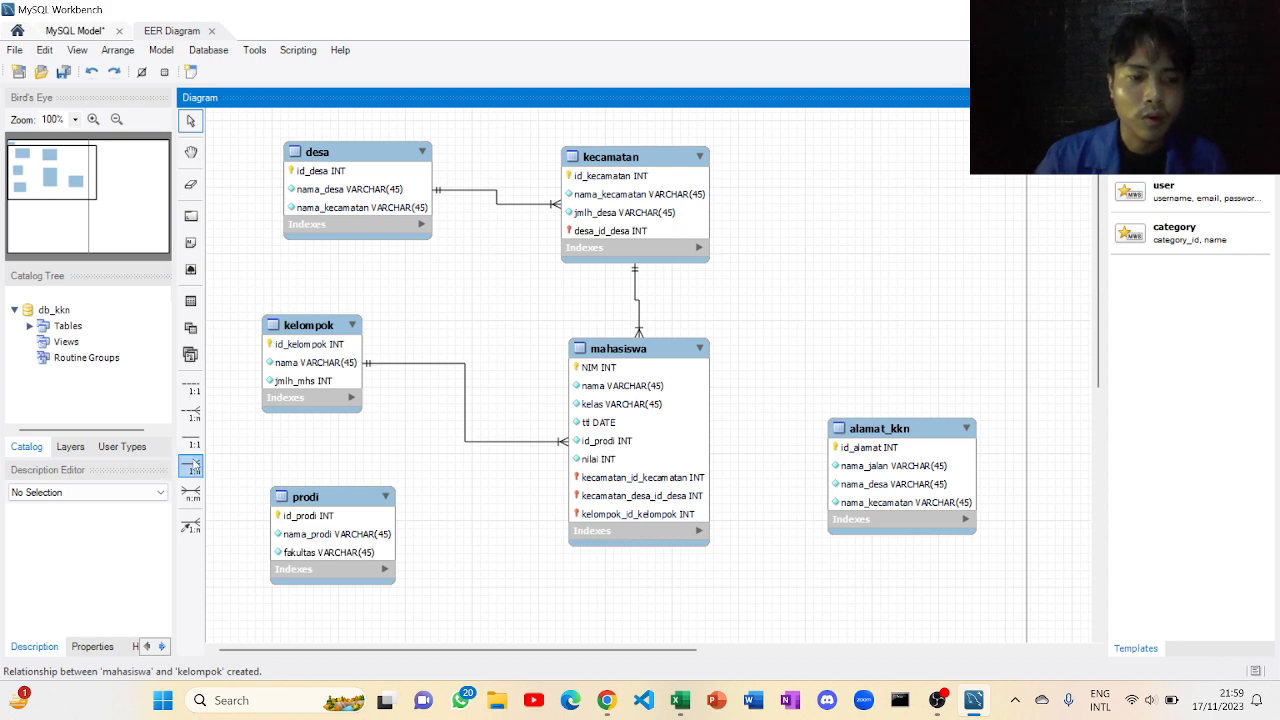
left_click(193, 468)
left_click(591, 465)
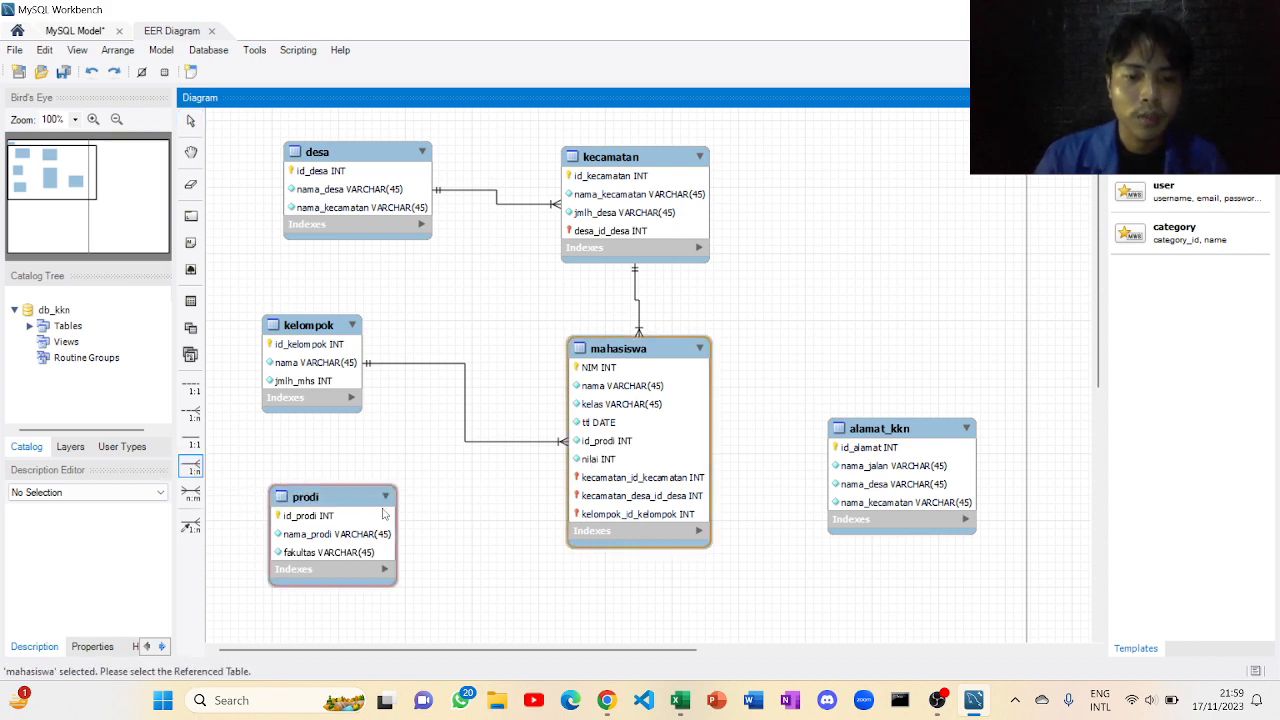
left_click(348, 530)
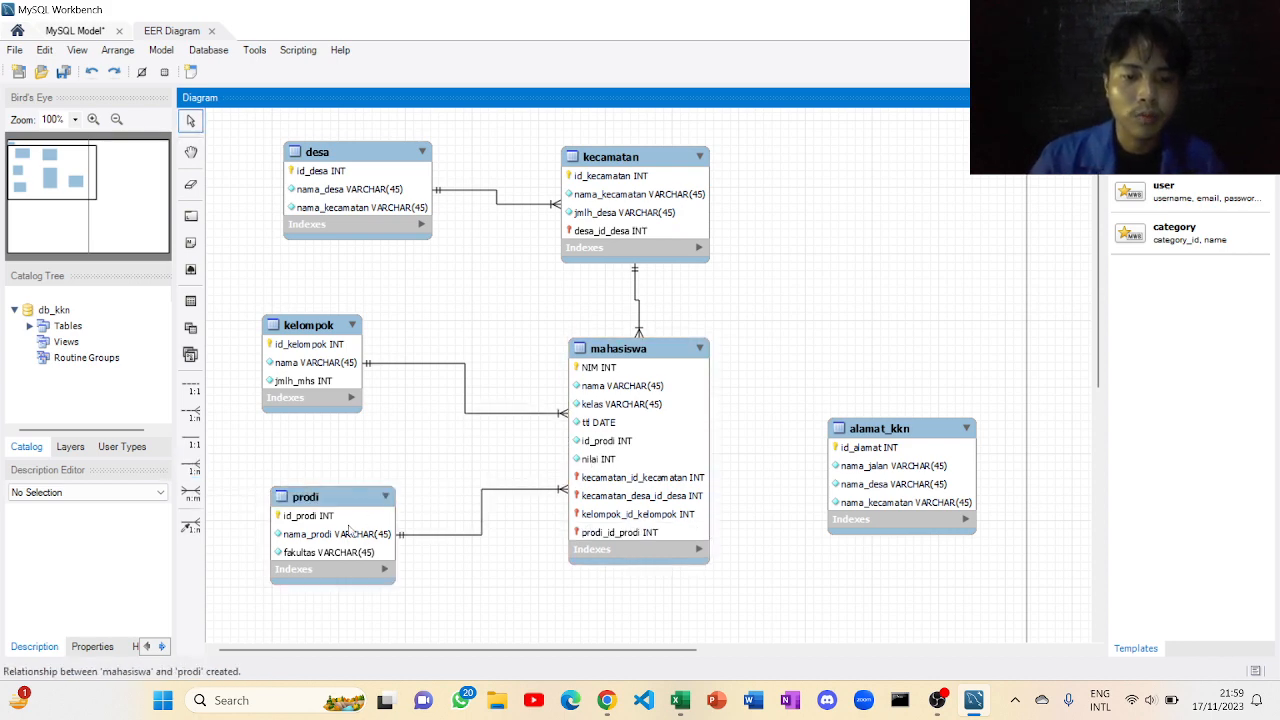
Step: Create a 1:n identifying relationship with mahasiswa receiving the foreign key and alamat_kkn as the referenced table
left_click(190, 468)
left_click(593, 441)
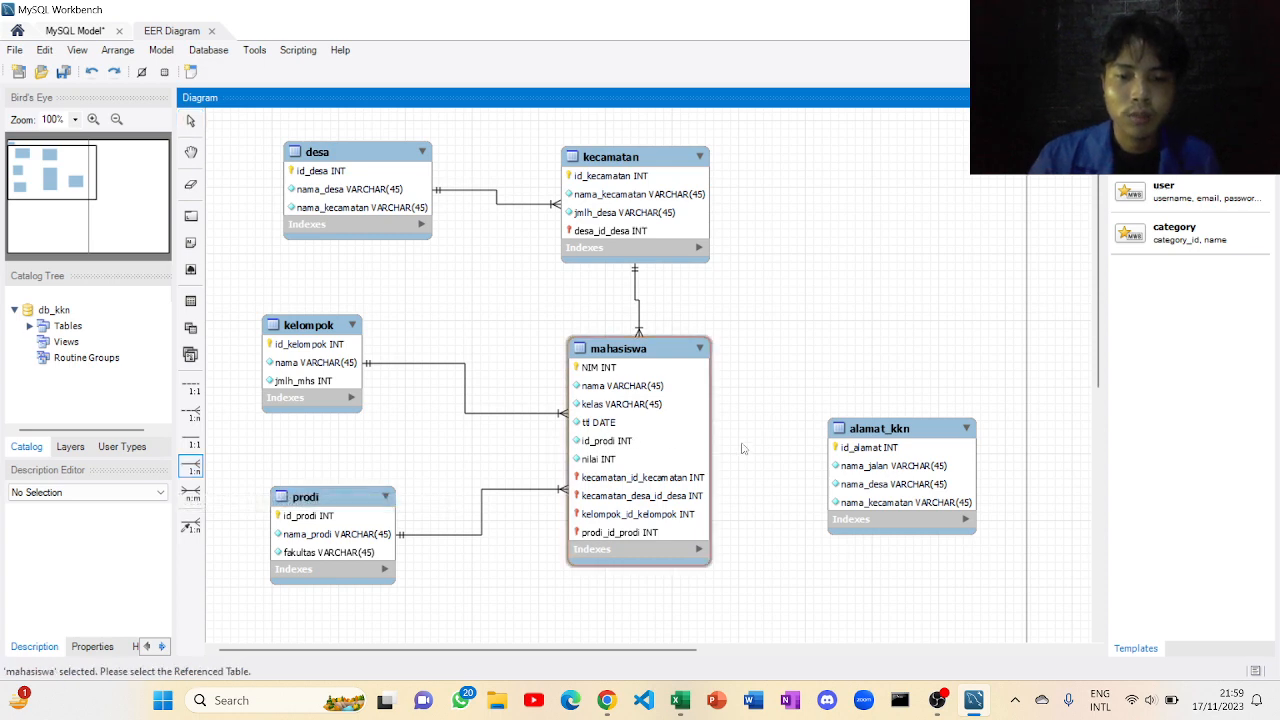
left_click(843, 457)
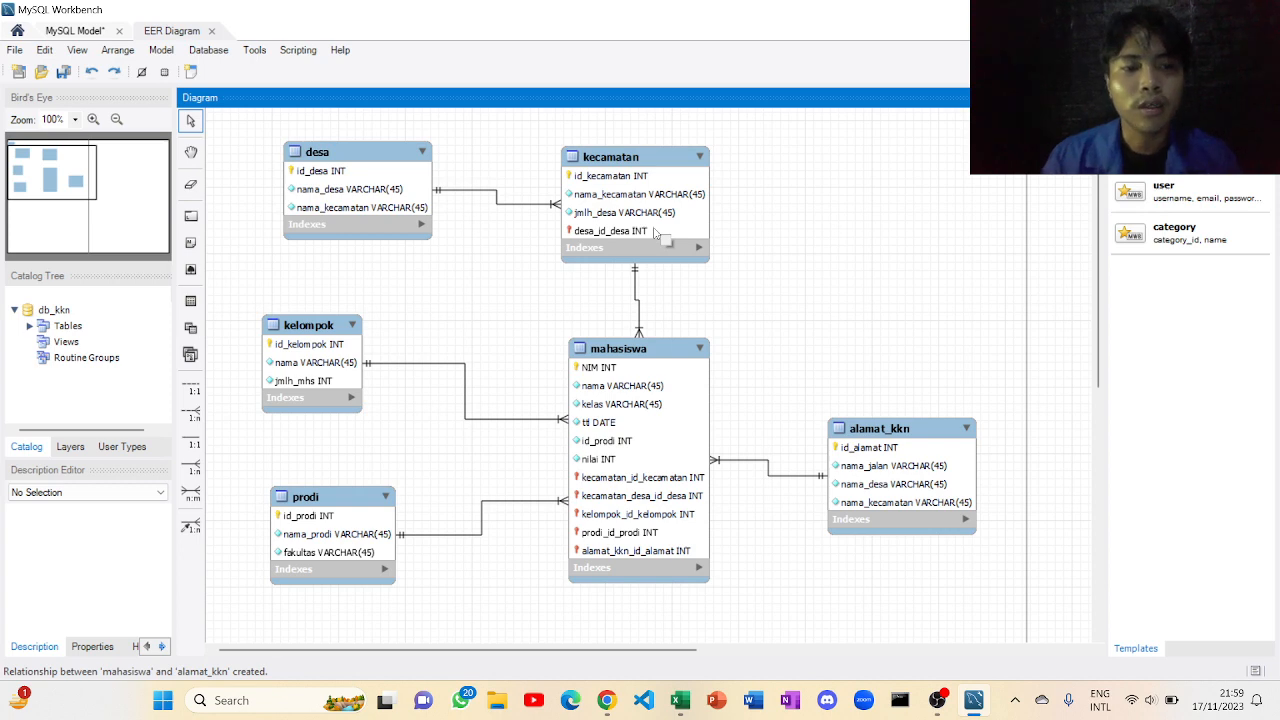
Step: Review the KKN assignment brief in the browser, and nudge the mahasiswa and kecamatan tables slightly on the MySQL Workbench diagram
left_click(604, 705)
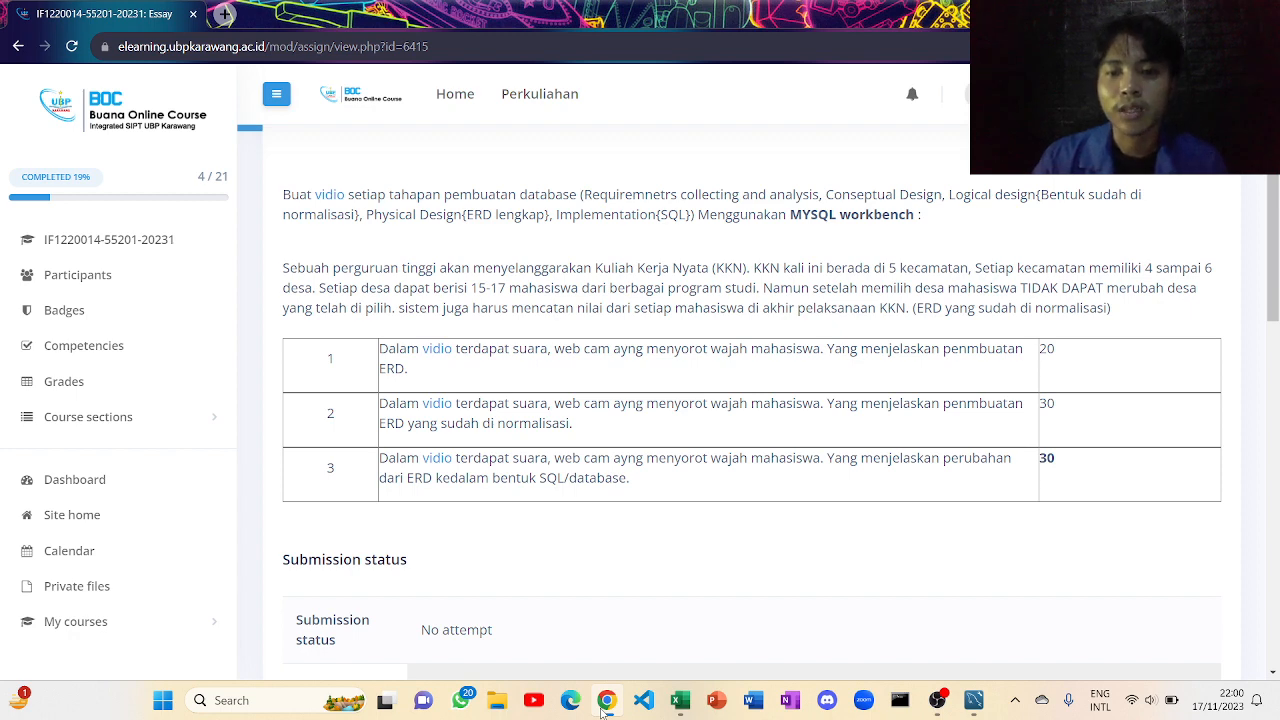
left_click(972, 703)
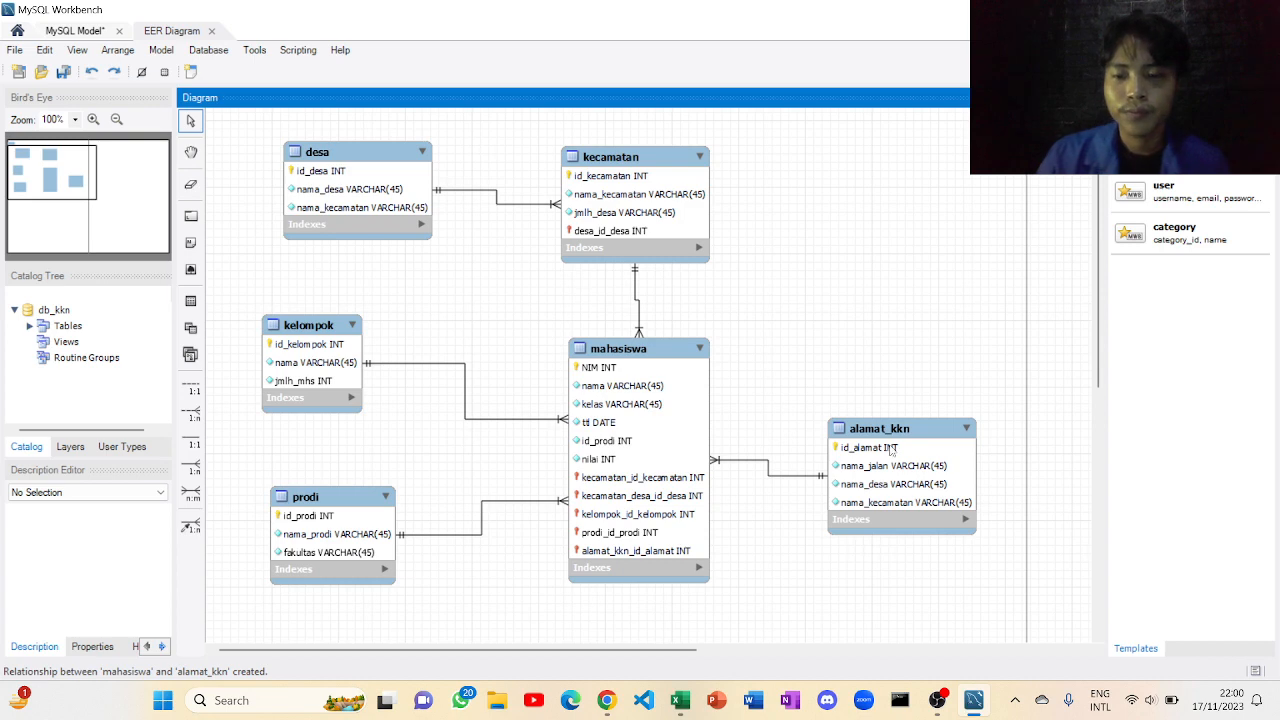
left_click_drag(669, 381, 675, 390)
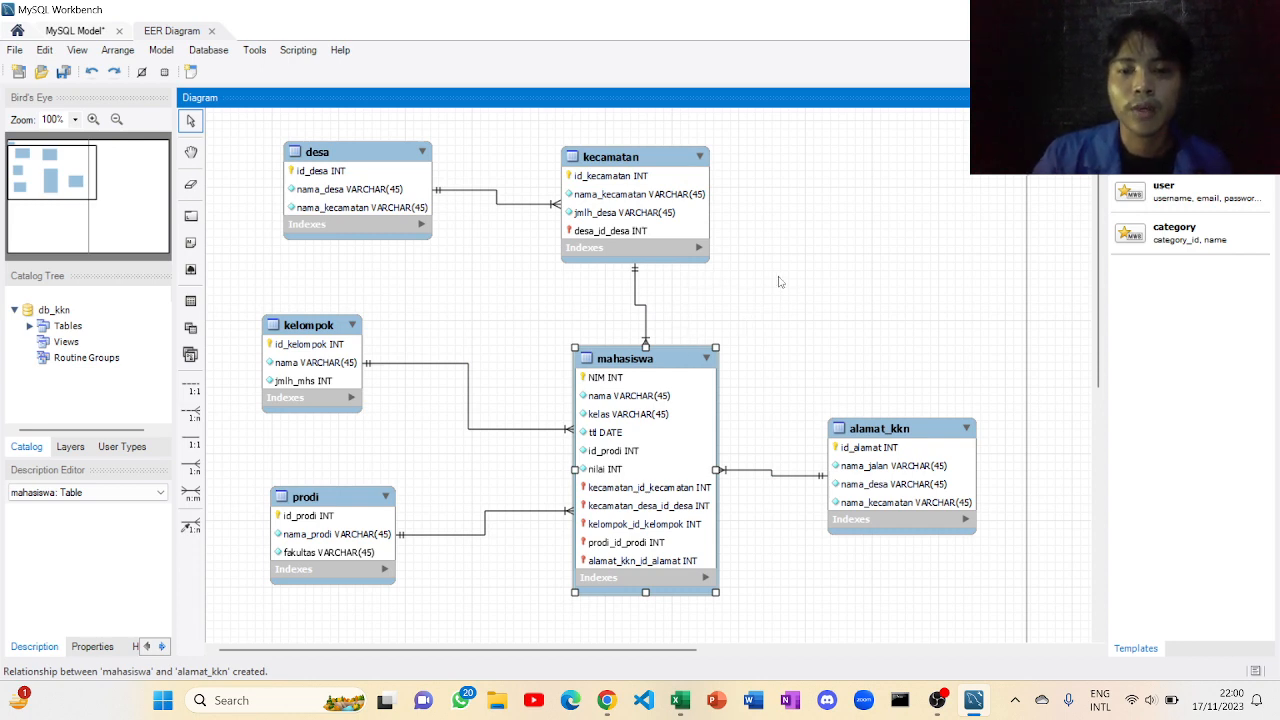
mouse_move(669, 216)
left_mouse_down()
mouse_move(688, 203)
mouse_move(675, 216)
left_mouse_up()
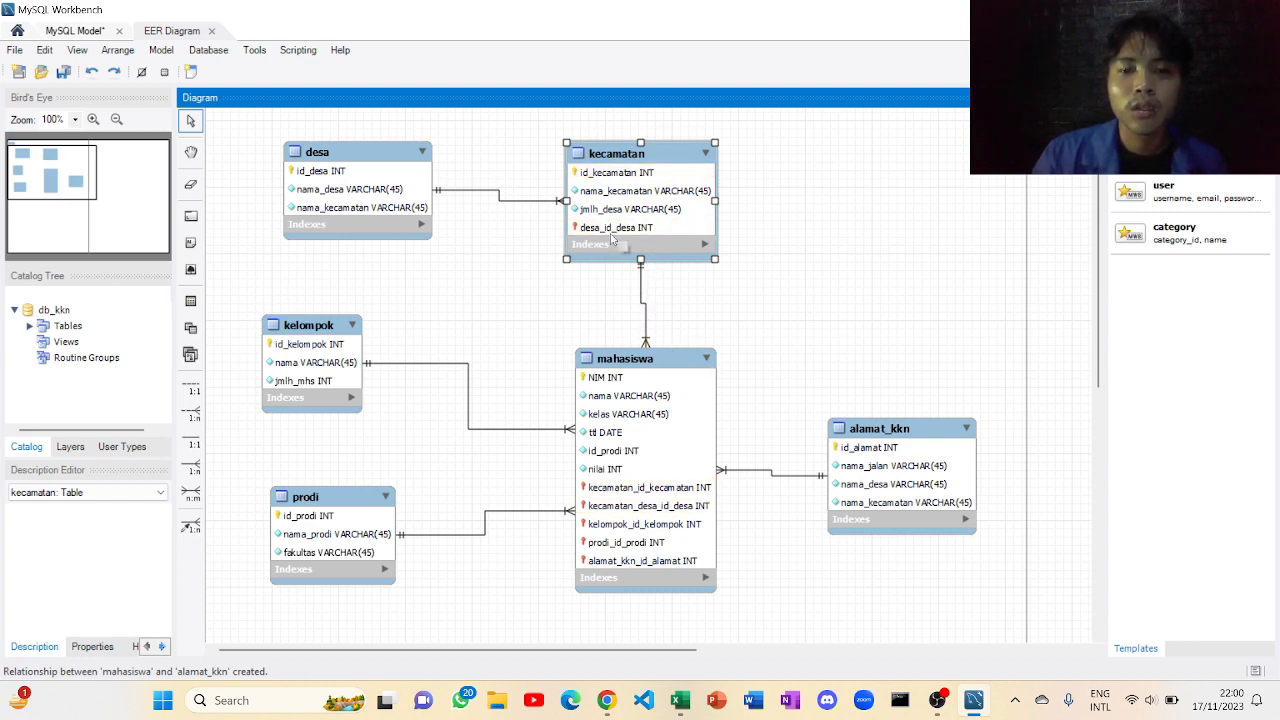
left_click(529, 193)
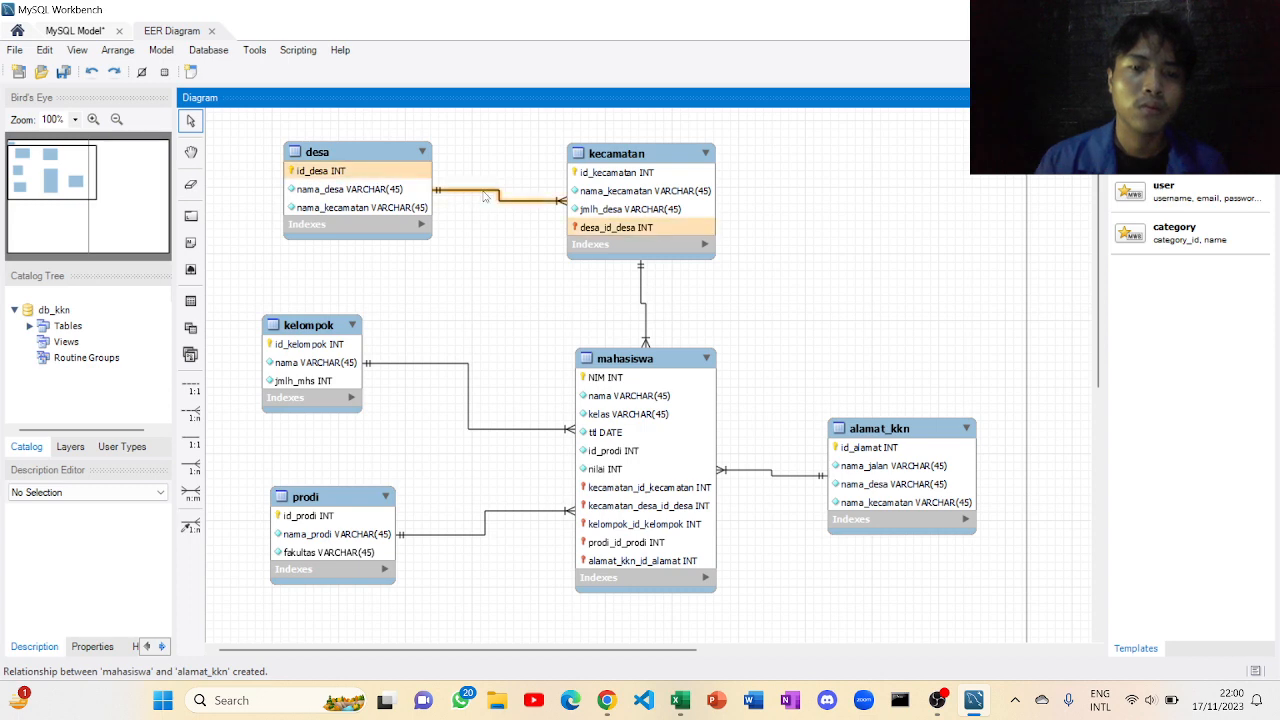
Step: Delete the relationship between desa and kecamatan, choosing to delete its foreign key columns too
left_click(484, 196)
key("Delete")
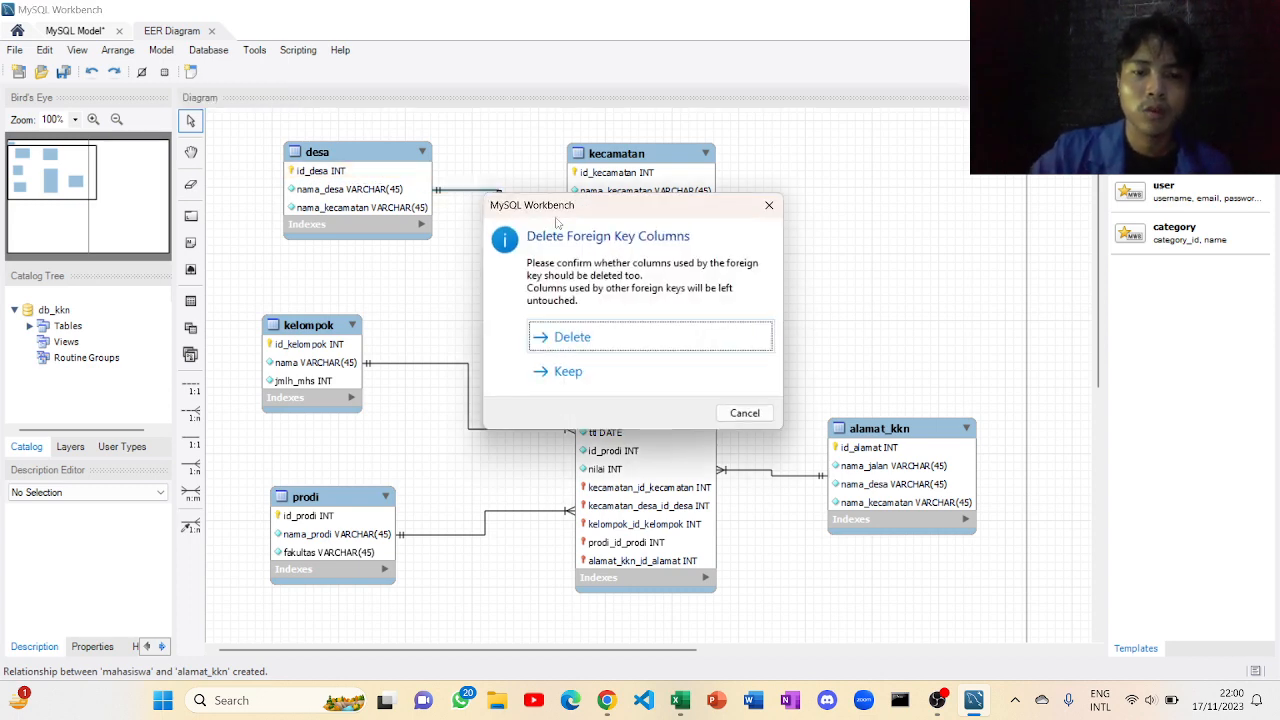
left_click(640, 334)
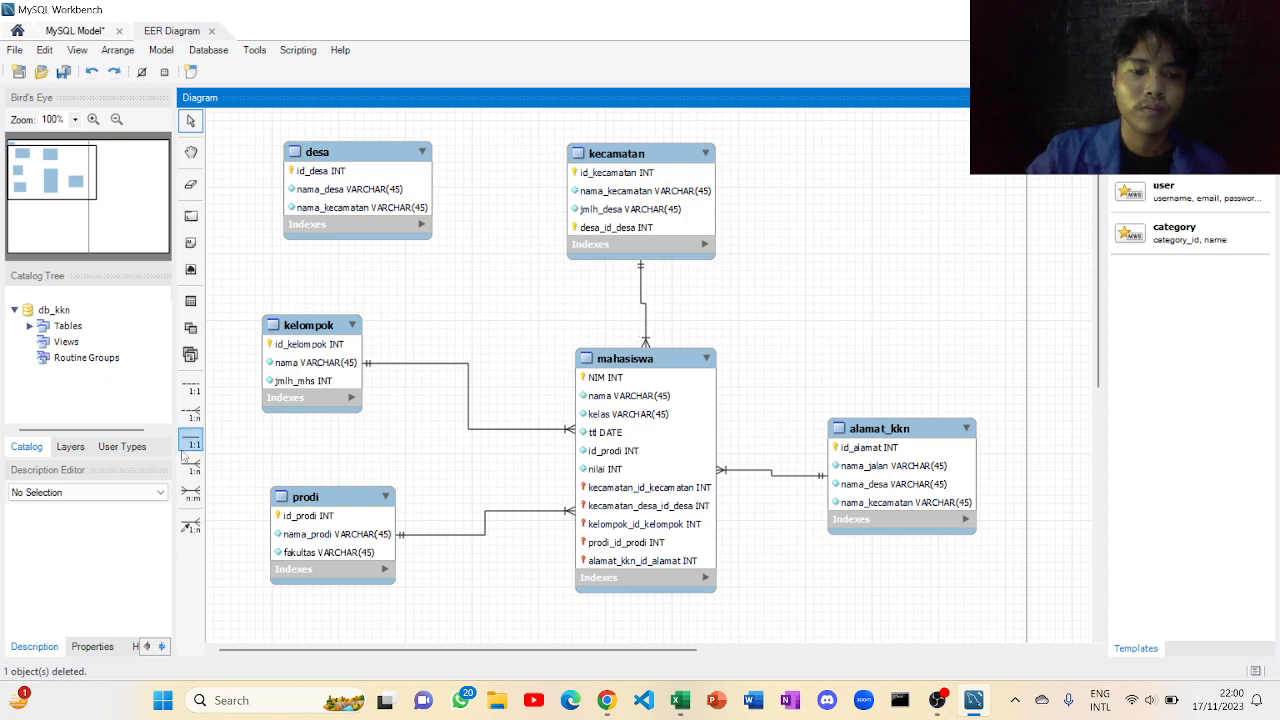
Step: Try an n:m identifying relationship between kecamatan and desa, and delete the associative table it generates
left_click(190, 492)
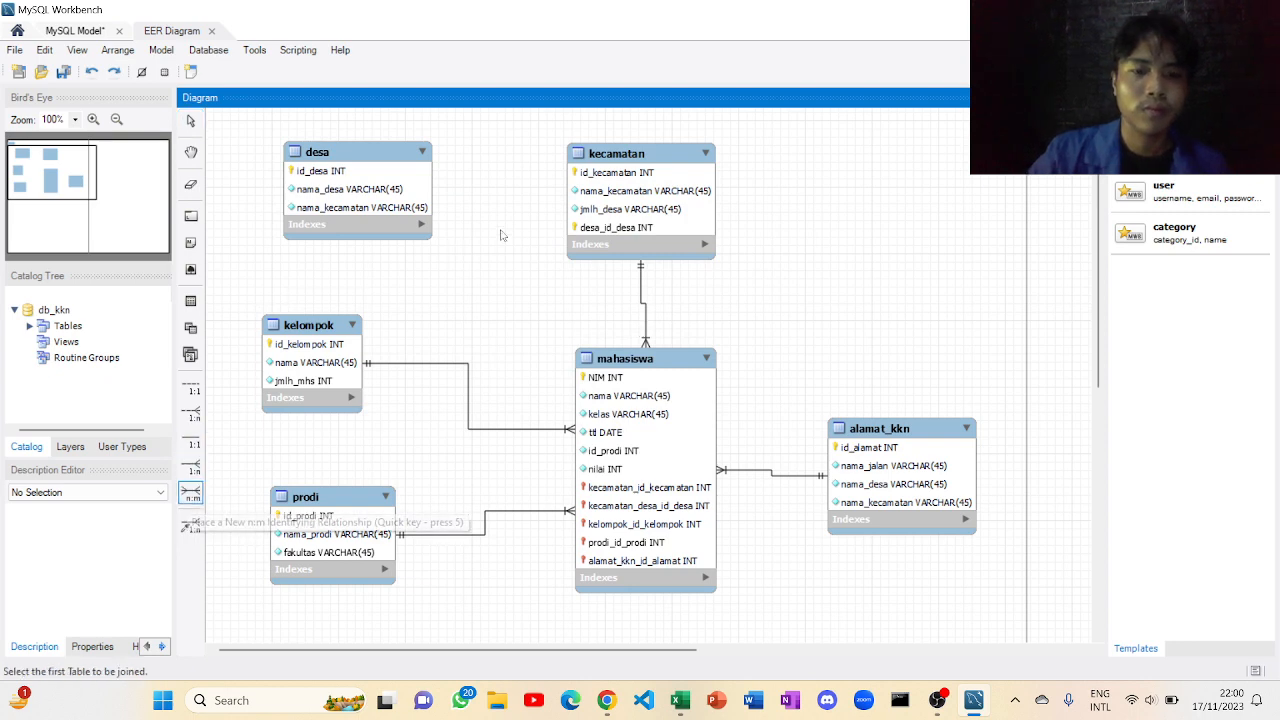
left_click(580, 204)
left_click(411, 193)
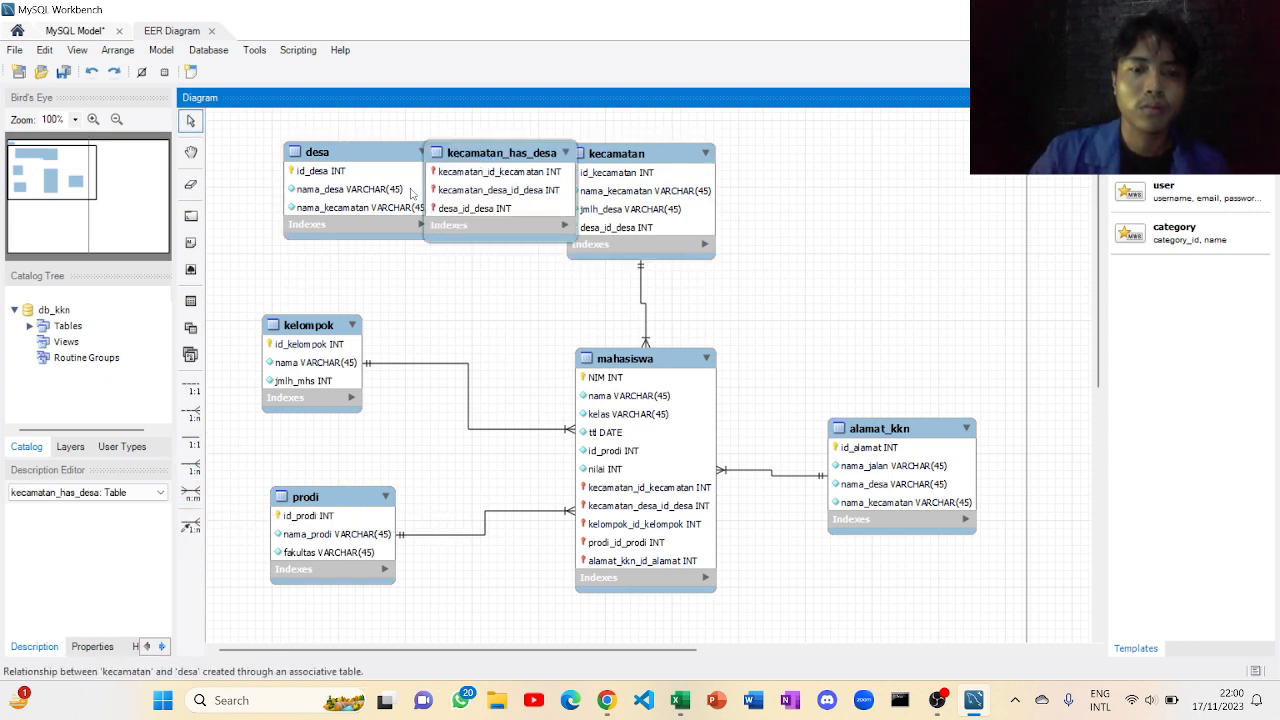
left_click(523, 286)
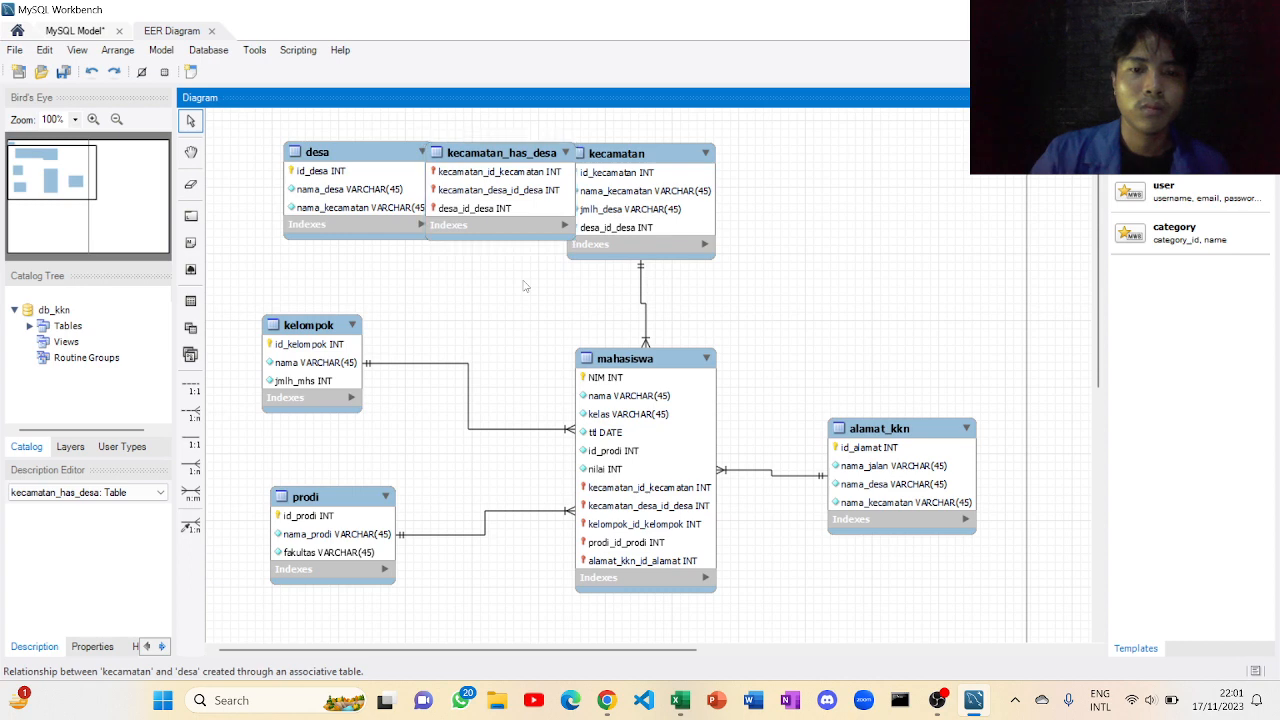
left_click(517, 190)
key("Delete")
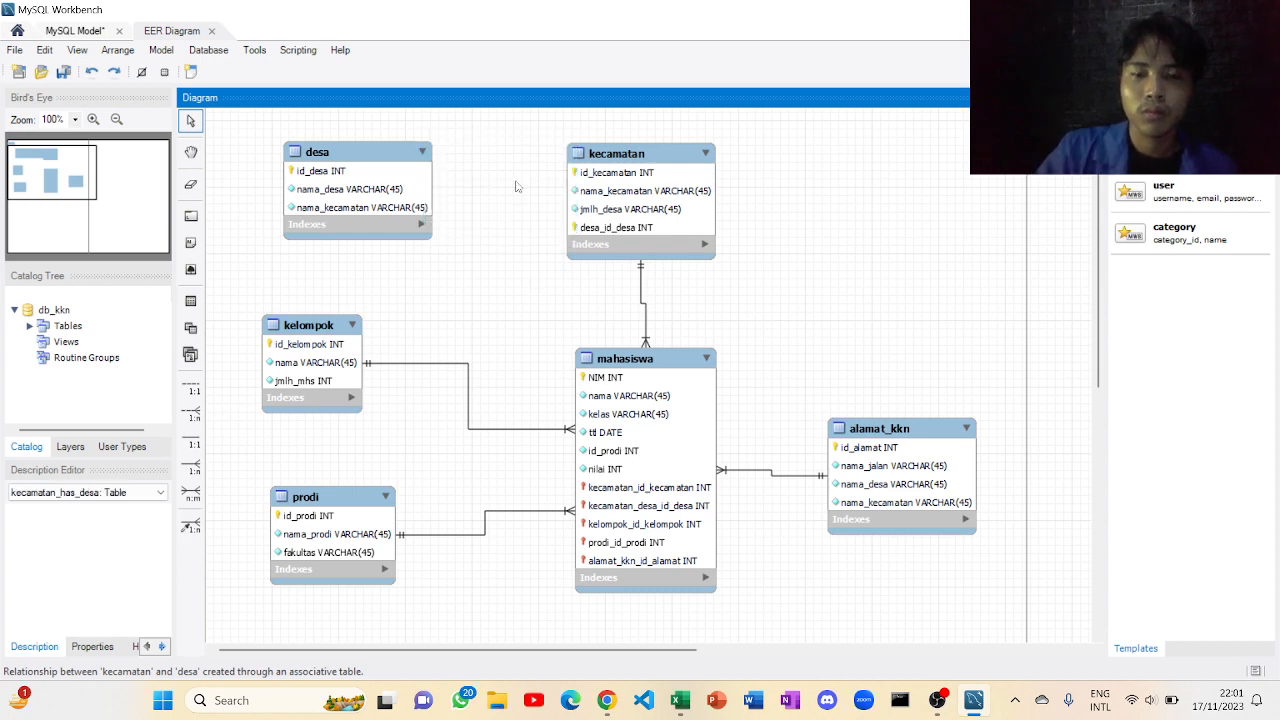
Step: Recreate the 1:n identifying relationship with kecamatan as the foreign key table and desa as the referenced table
left_click(192, 468)
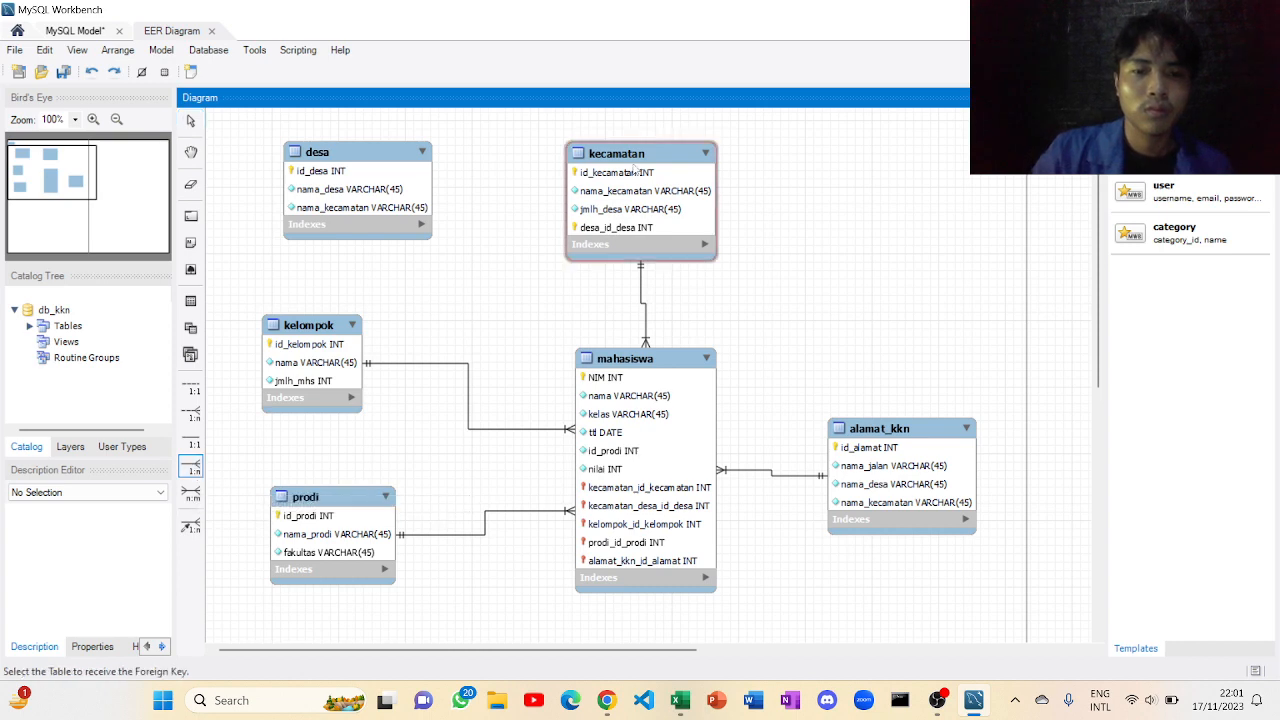
left_click(626, 189)
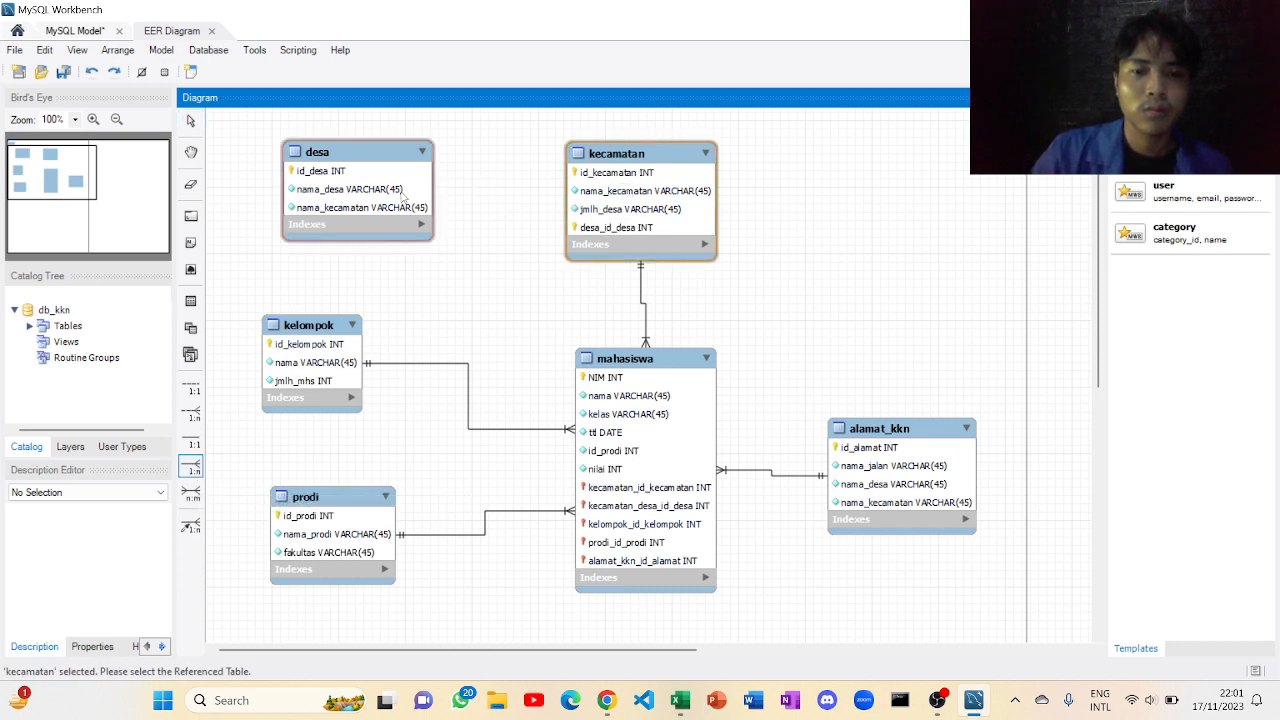
left_click(430, 193)
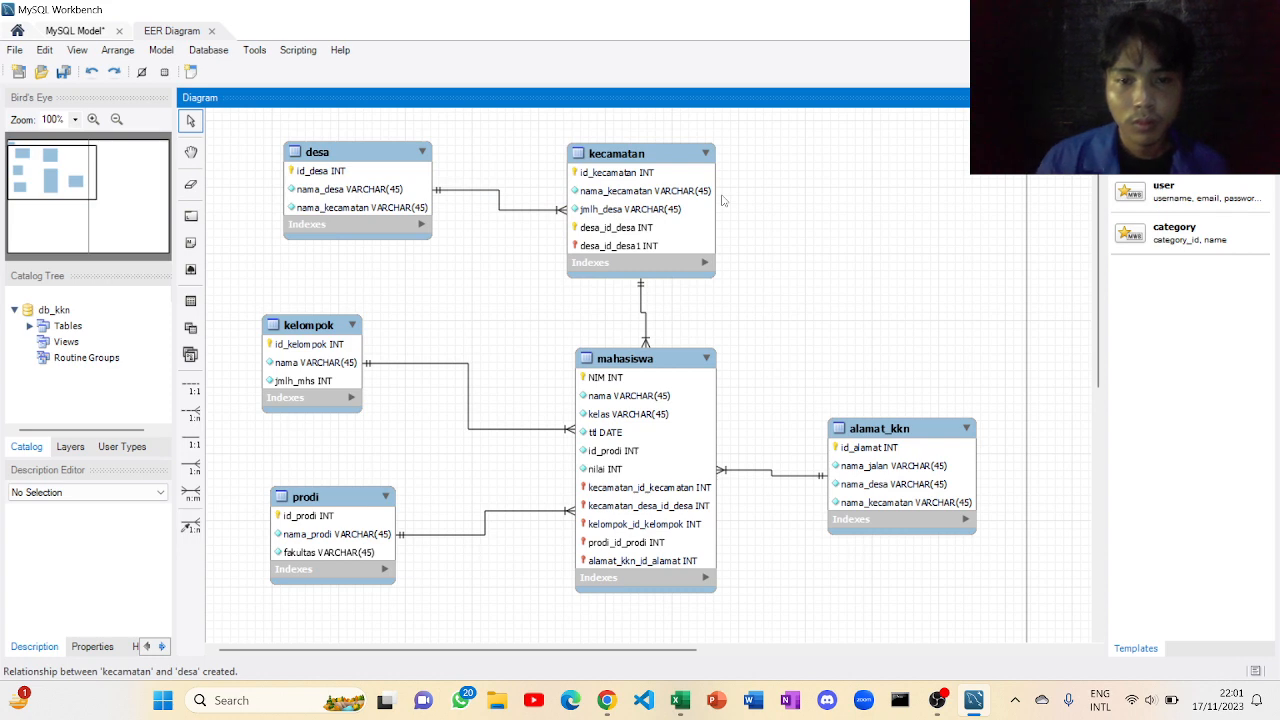
left_click(641, 228)
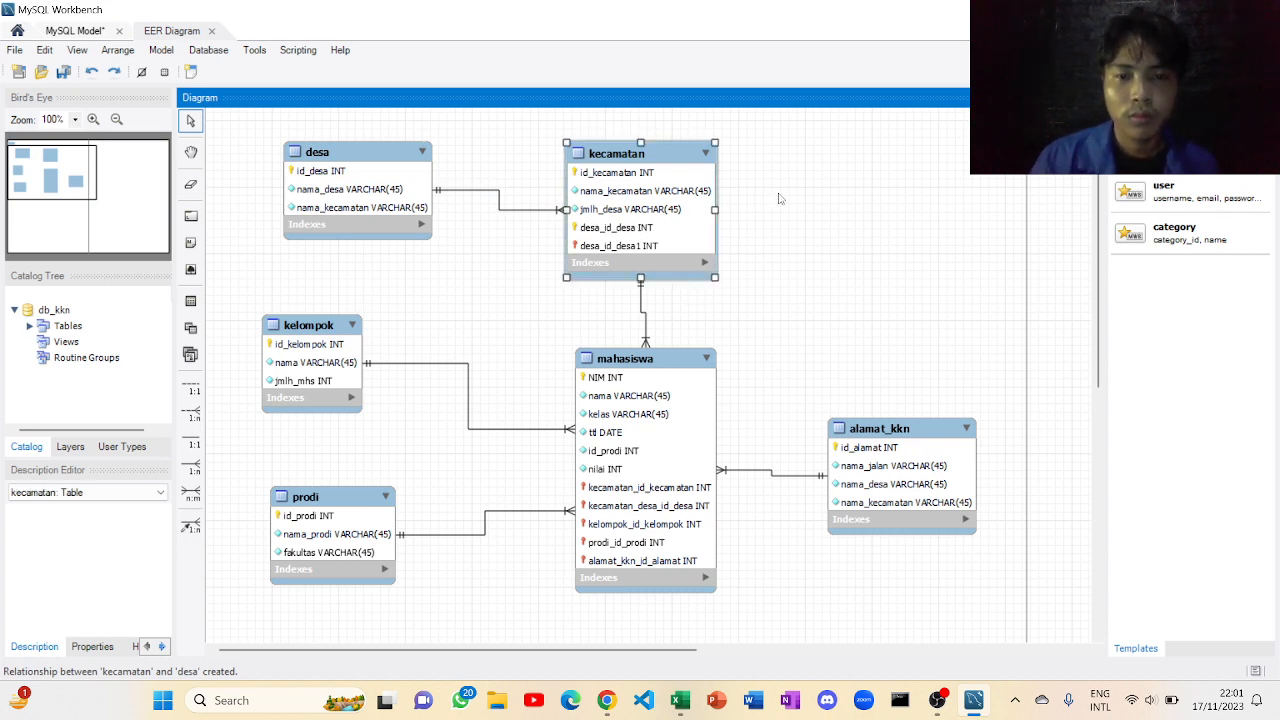
left_click(780, 198)
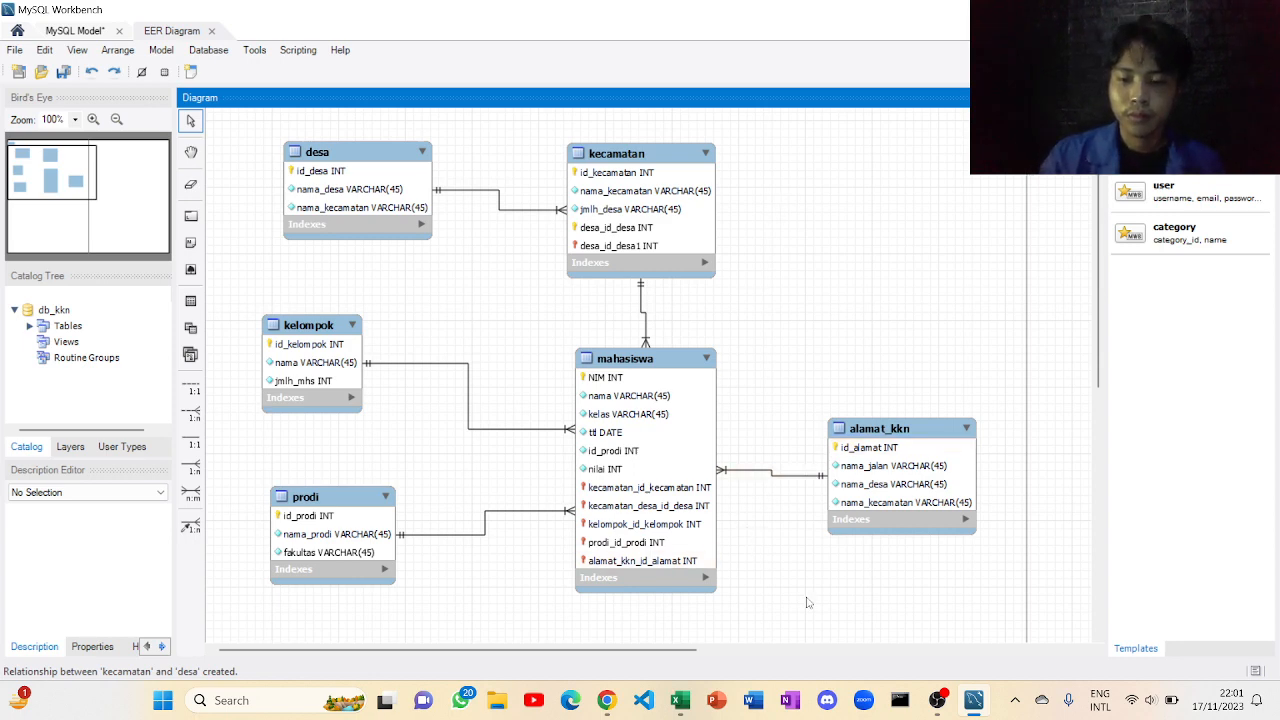
left_click(937, 700)
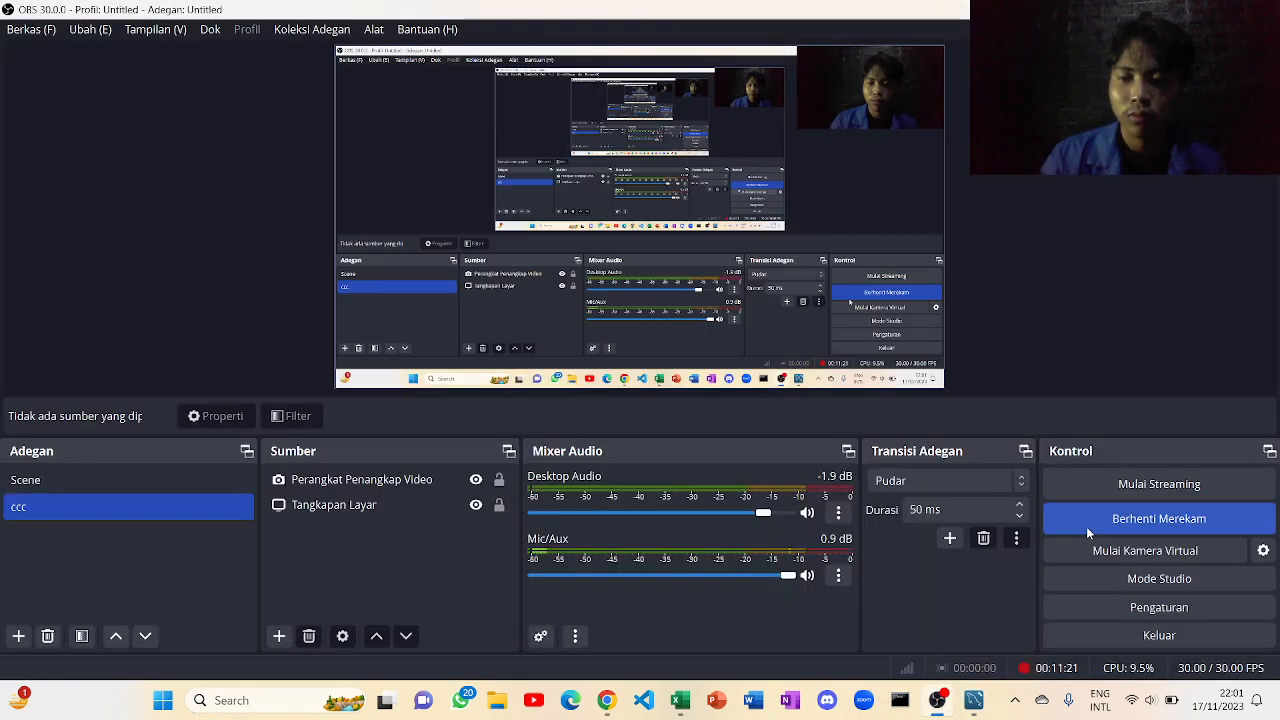
left_click(1115, 516)
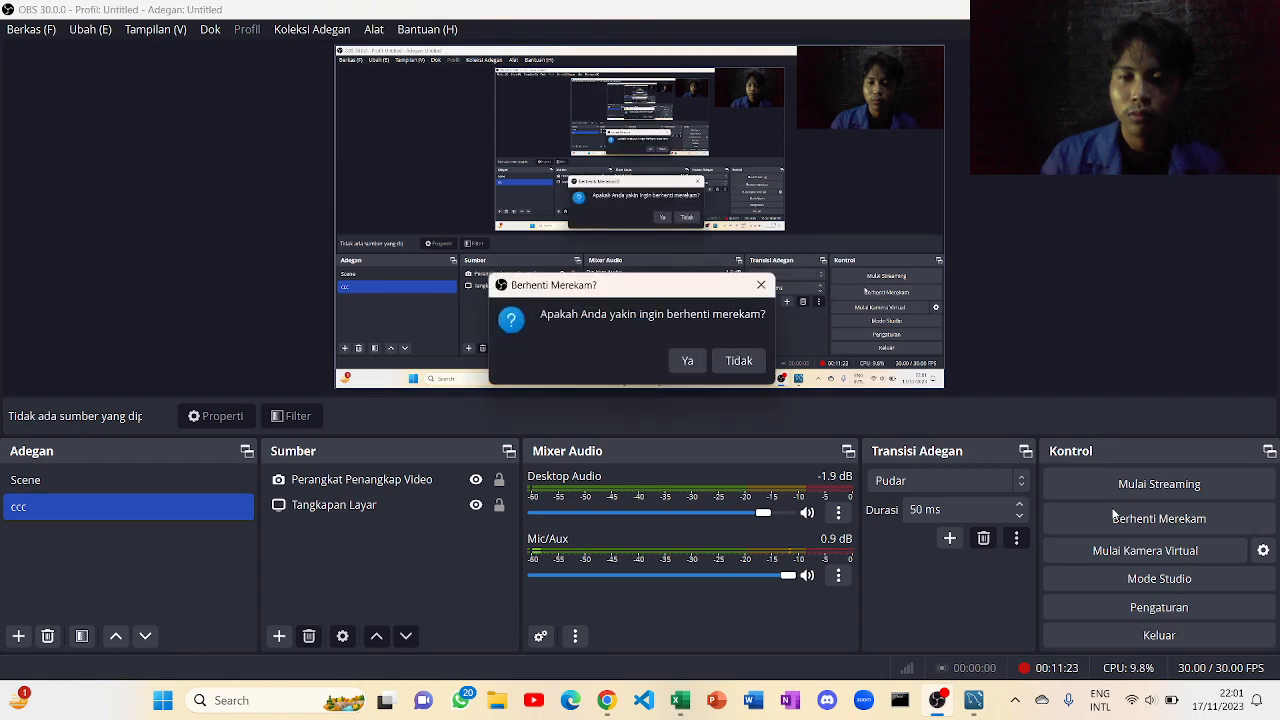